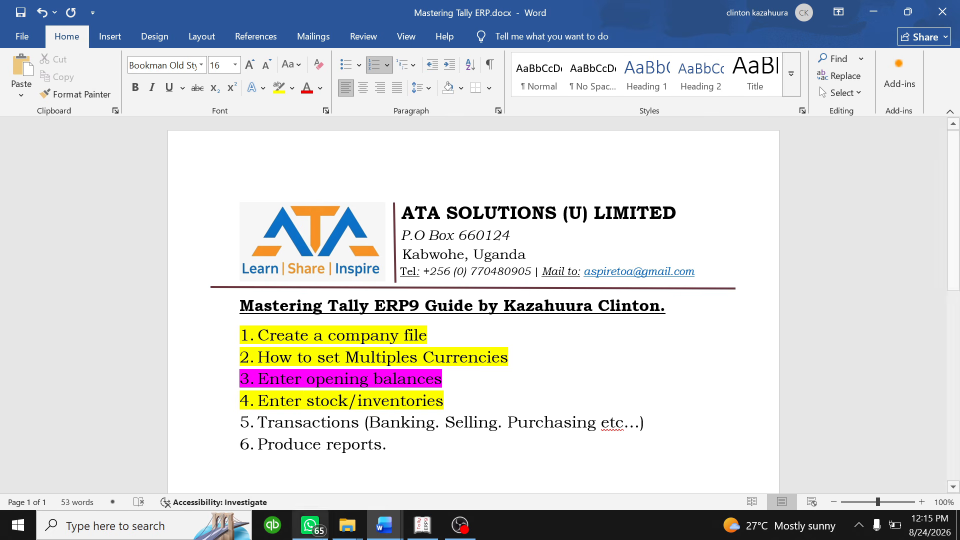
- Read the item price table and the 4-April-25 cash sale in the Word question document, then return to Tally
mouse_move(384, 525)
left_click(444, 475)
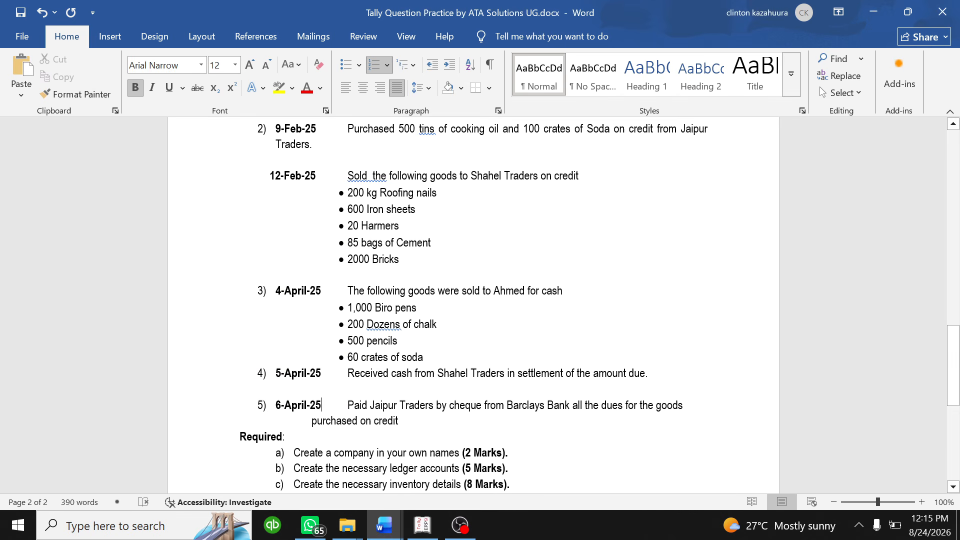
scroll(473, 305, "up", 3)
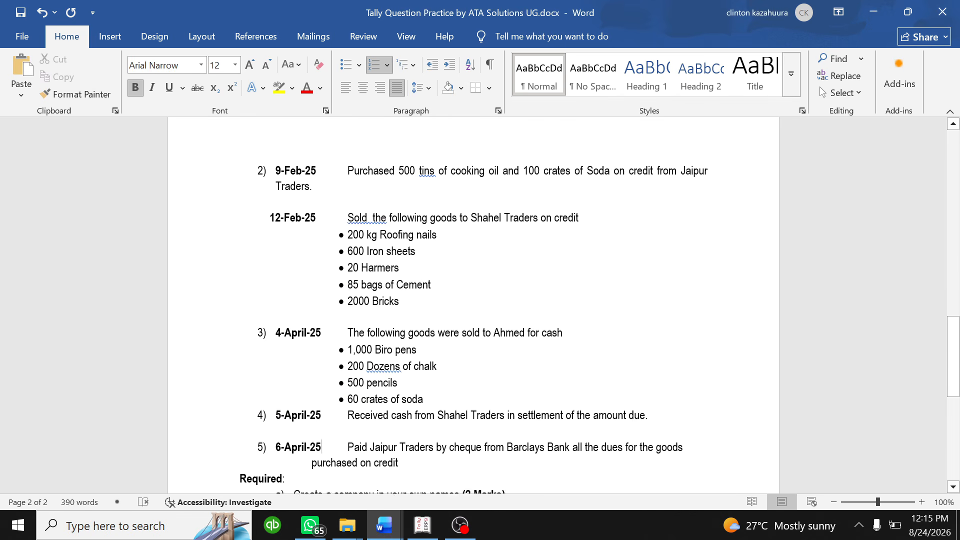
scroll(472, 304, "up", 1)
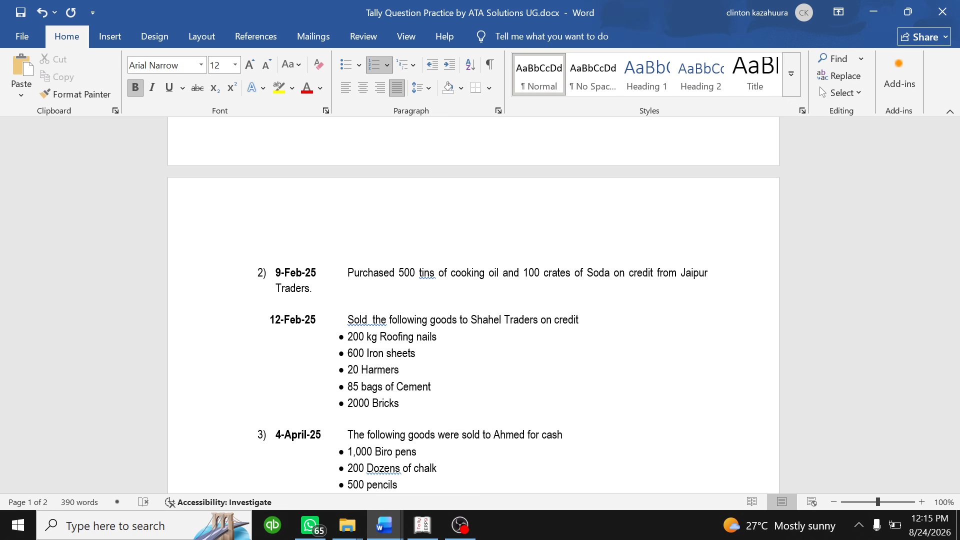
scroll(473, 305, "up", 6)
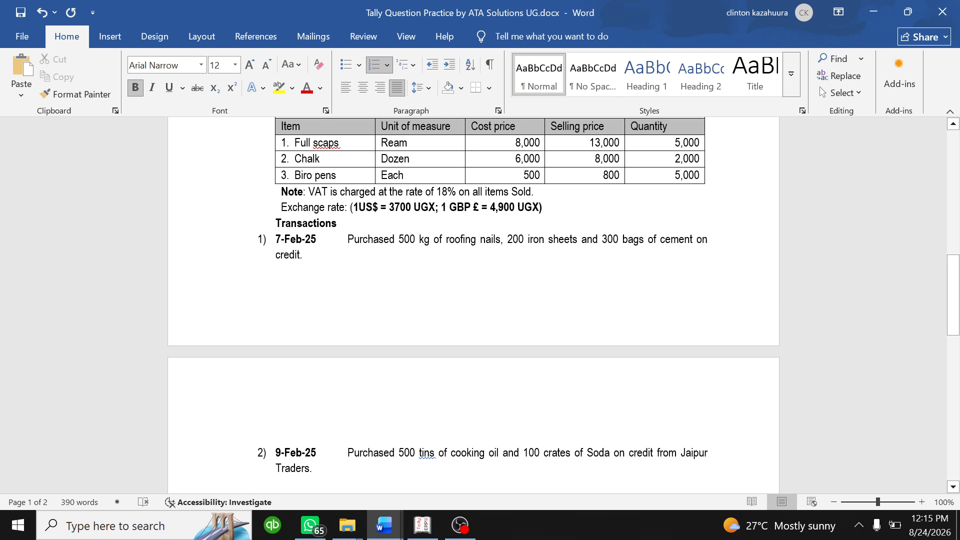
scroll(472, 305, "down", 5)
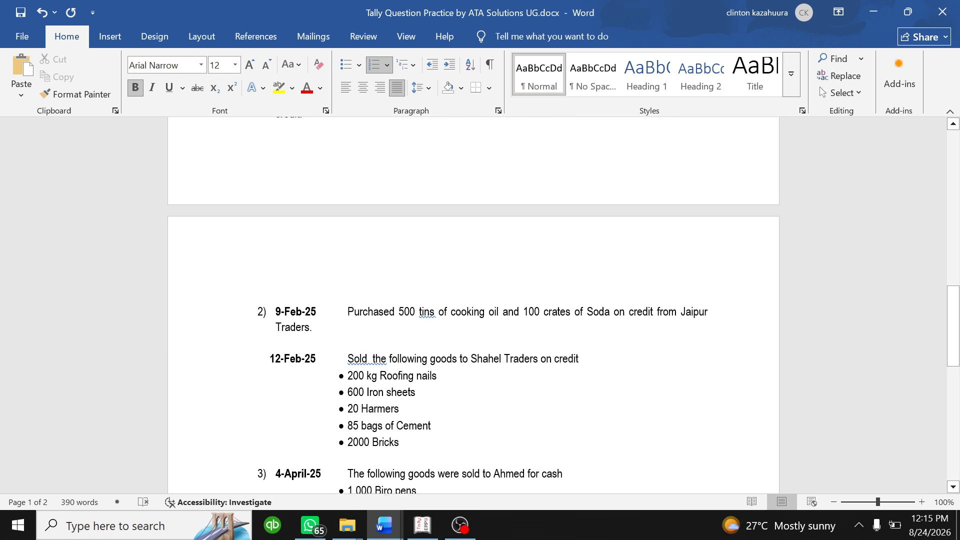
scroll(473, 305, "down", 3)
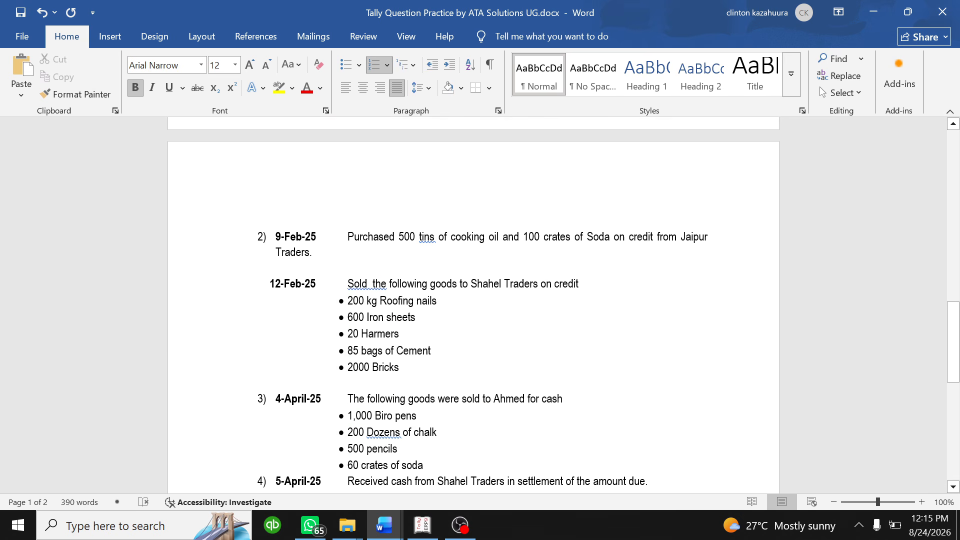
scroll(473, 305, "down", 1)
scroll(473, 305, "down", 3)
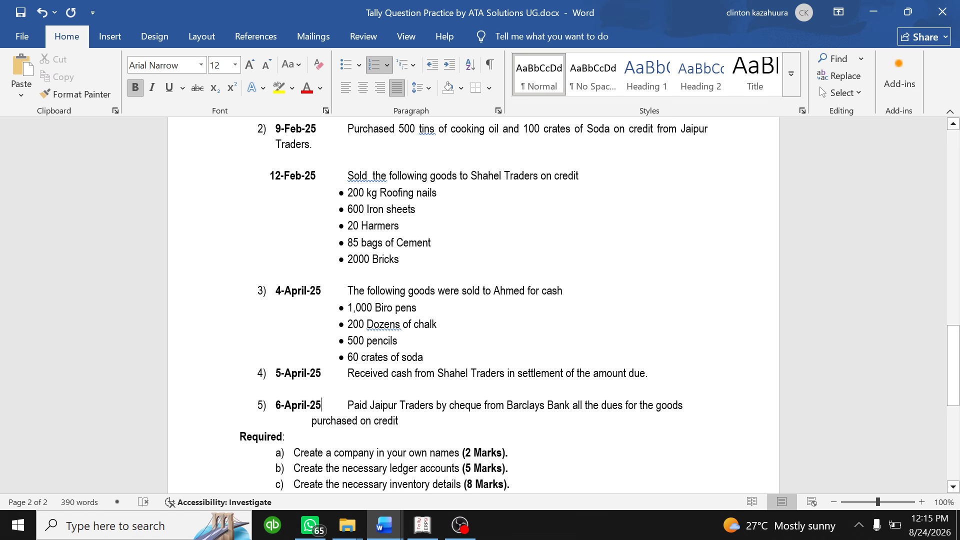
scroll(473, 305, "up", 9)
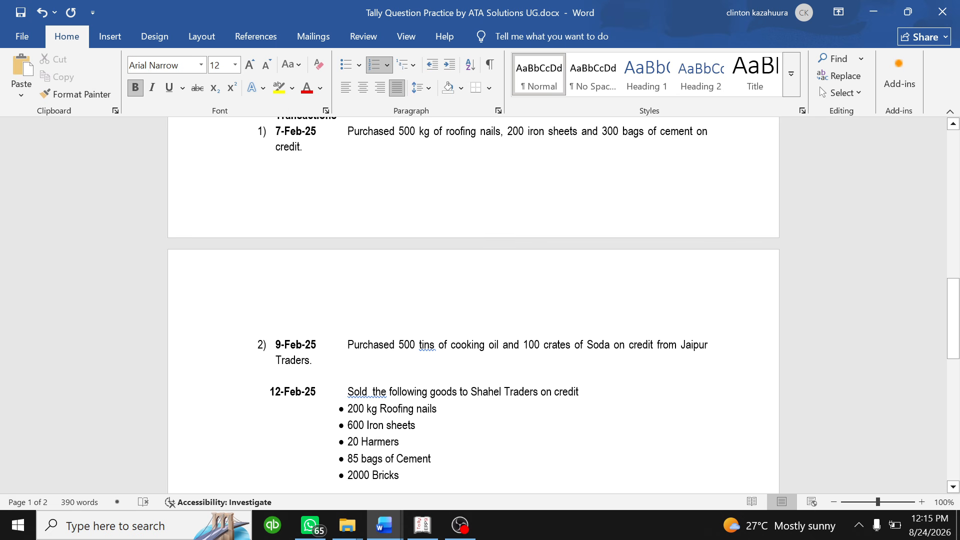
scroll(473, 305, "up", 2)
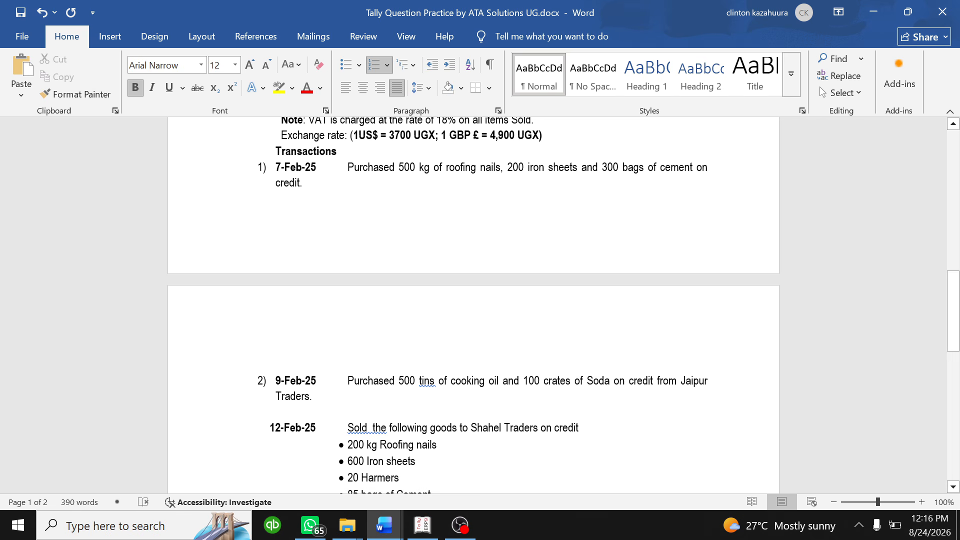
left_click(423, 525)
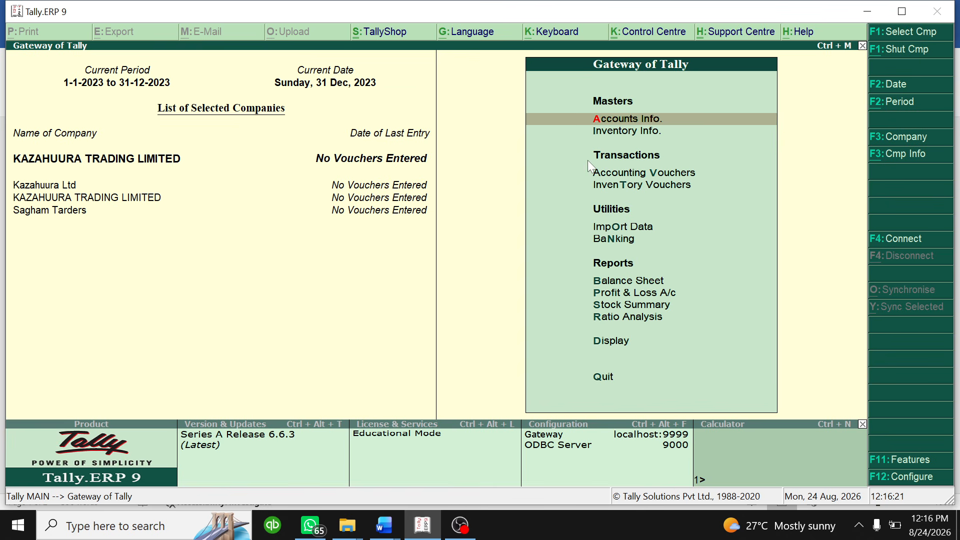
- Start a single ledger from Accounts Info > Ledgers and name it 'Purchases Account'
left_click(618, 122)
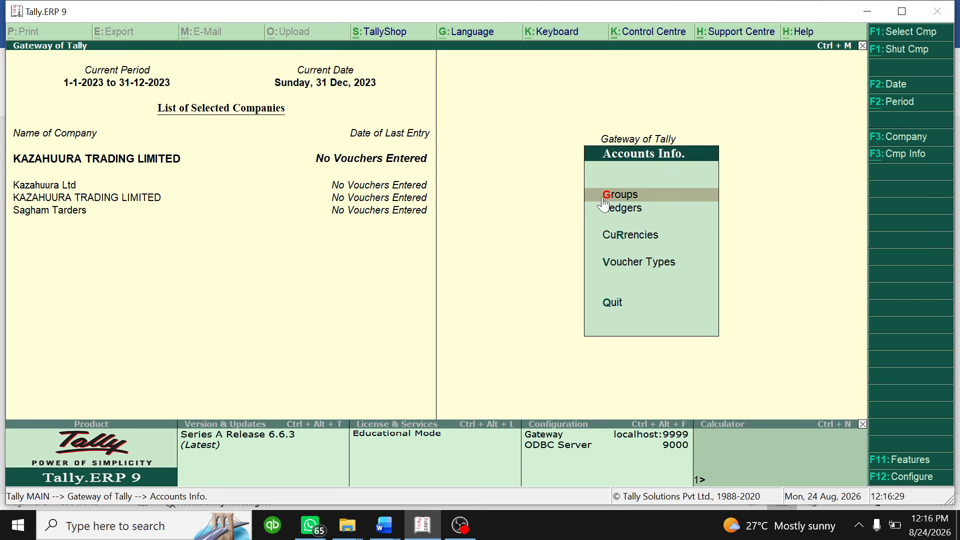
left_click(617, 209)
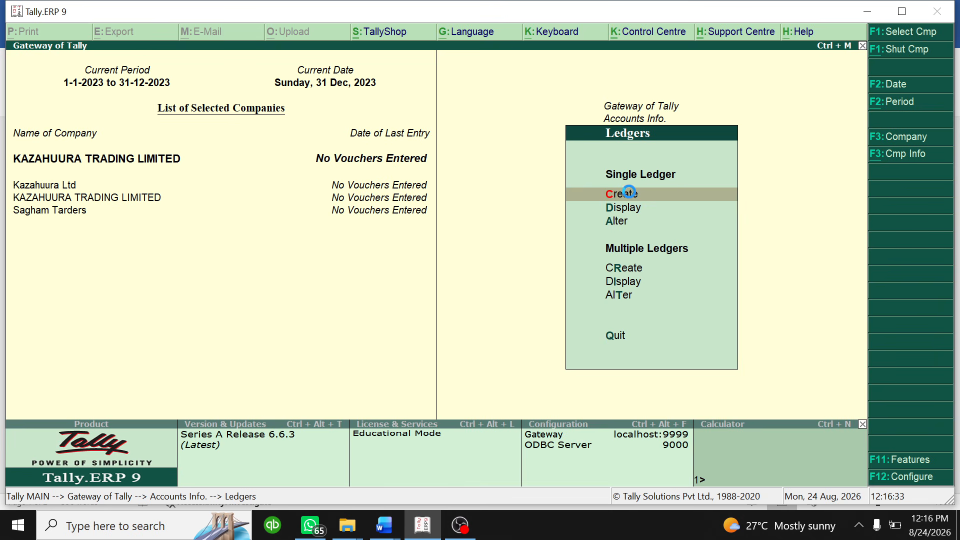
left_click(629, 192)
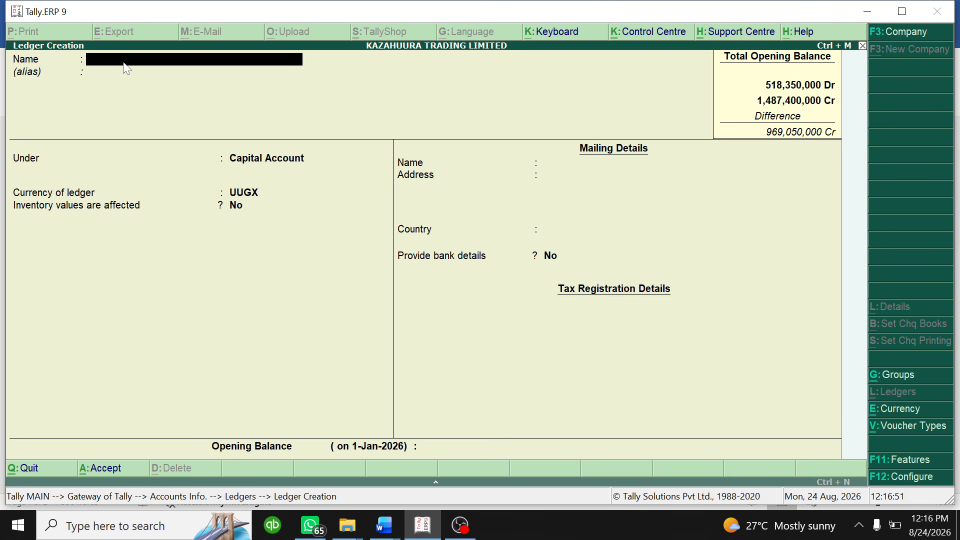
type("Purchases Account")
- Group Purchases Account under Purchase Accounts, keep inventory values affected as Yes, and save it
key("Return")
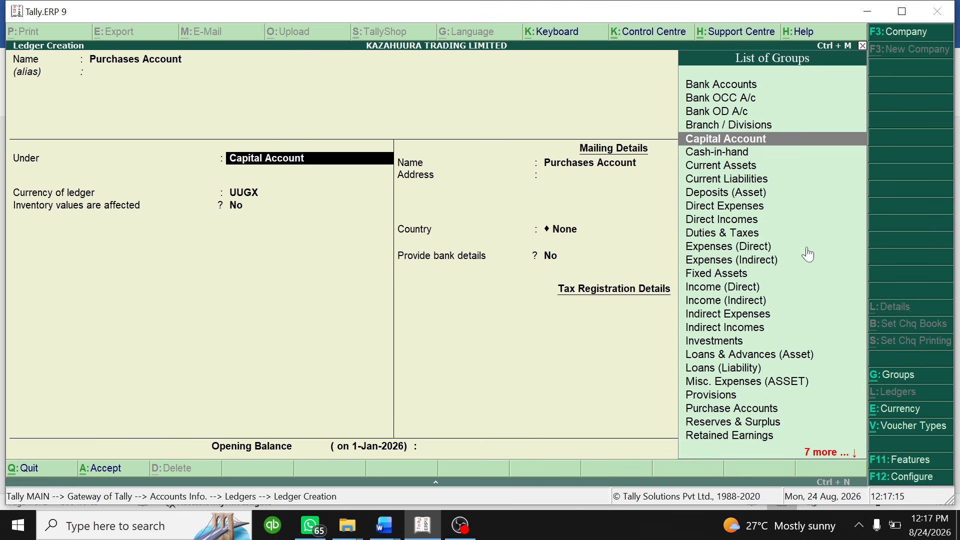
key("Down")
key("Down")
key("Down")
key("Down")
key("Down")
key("Down")
key("Down")
key("Down")
key("Down")
key("Down")
key("Down")
key("Down")
key("Down")
key("Down")
key("Down")
key("Down")
key("Down")
key("Down")
key("Down")
key("Down")
key("Down")
key("Down")
key("Down")
key("Down")
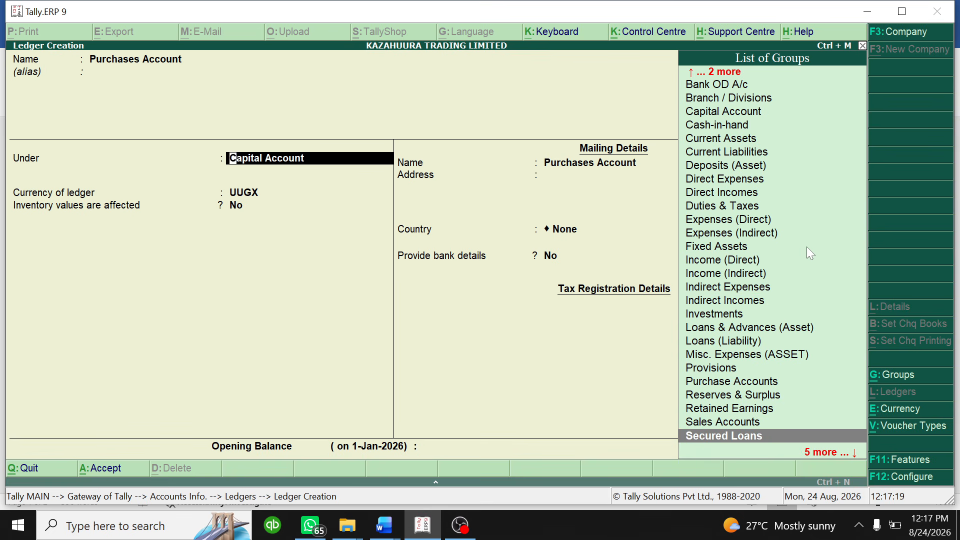
key("Down")
key("Down")
key("Down")
key("Down")
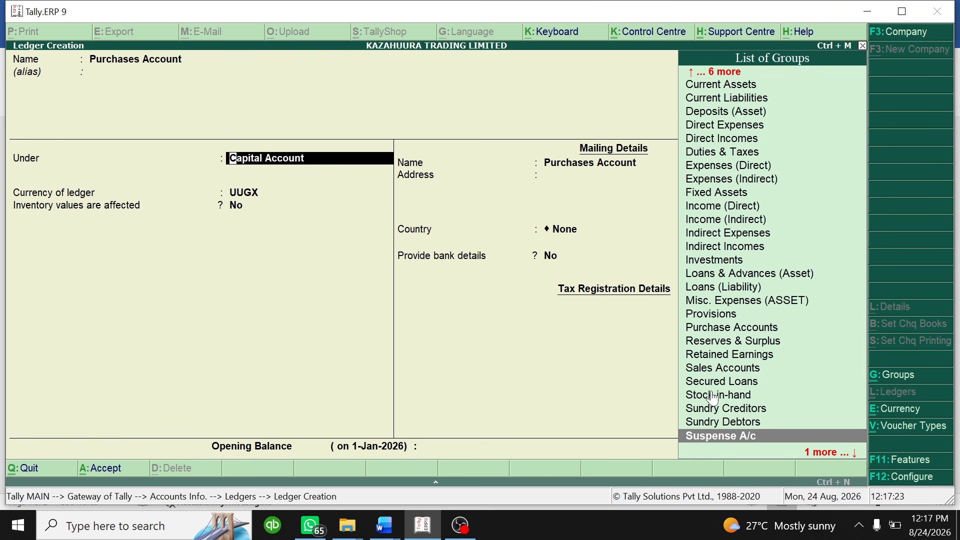
left_click(747, 332)
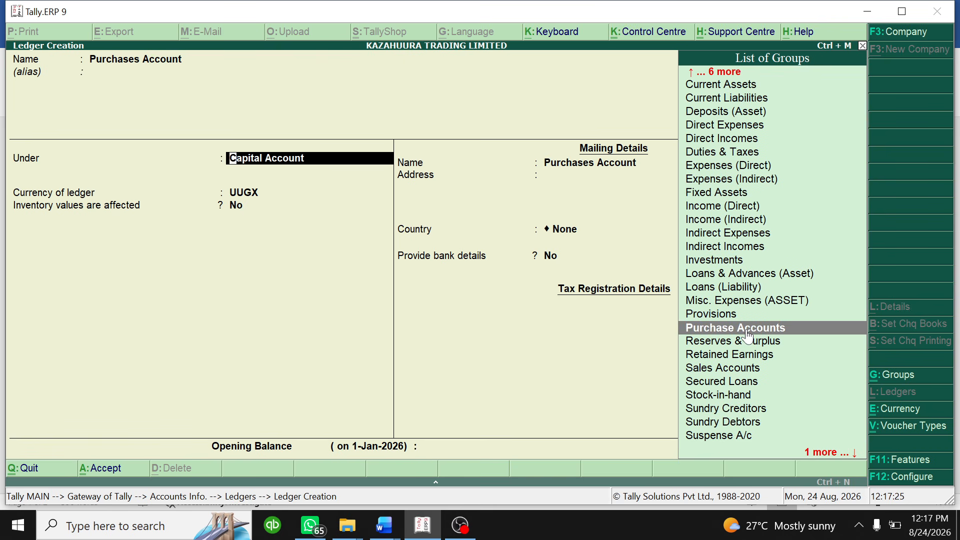
left_click(747, 332)
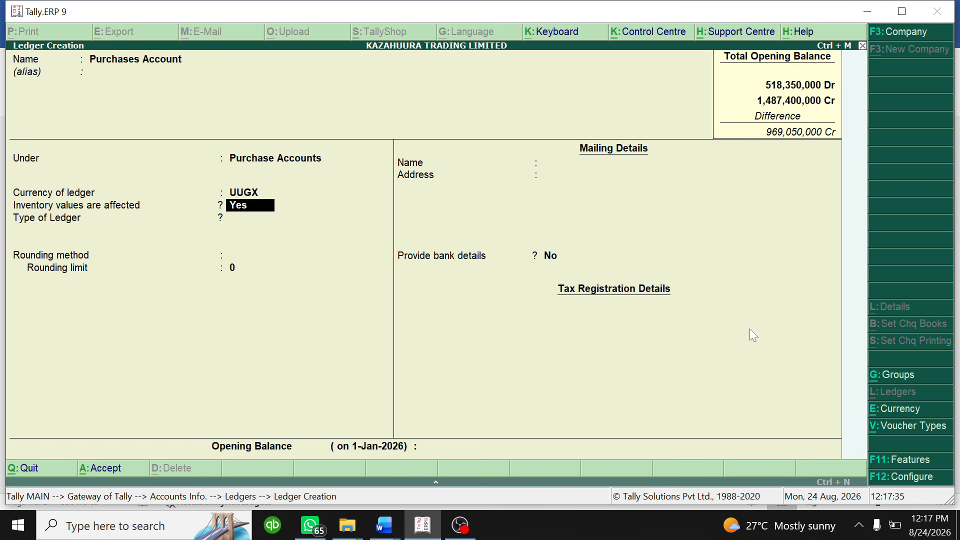
key("Return")
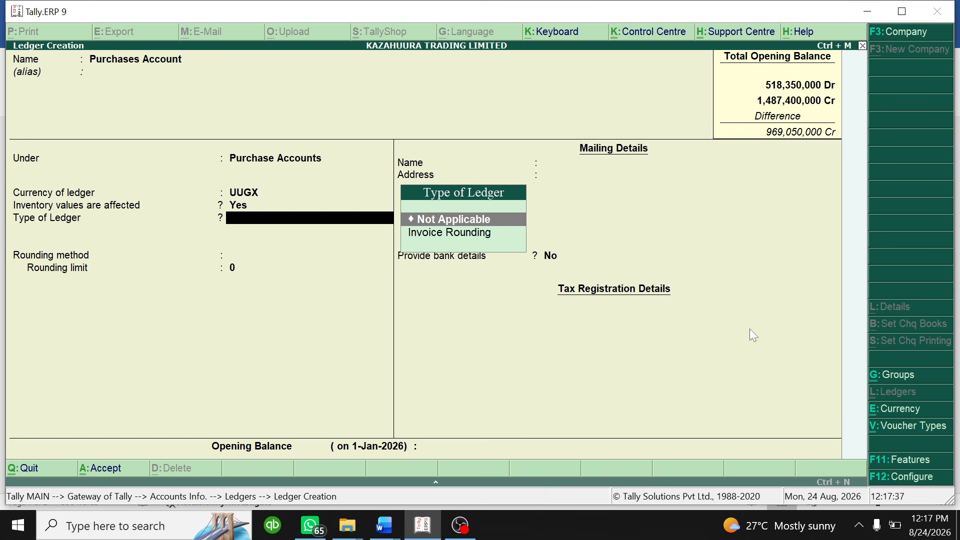
key("Return")
key("Return")
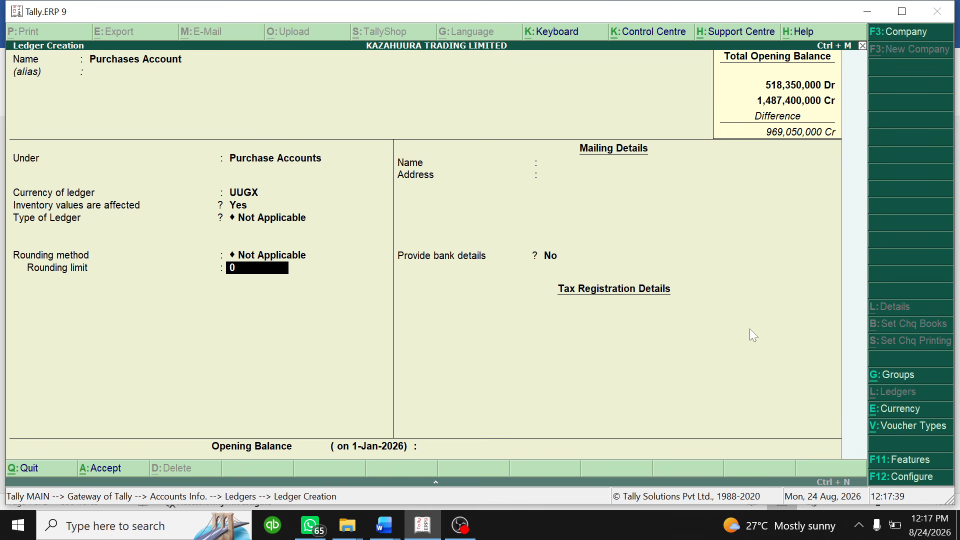
key("Return")
key("Return")
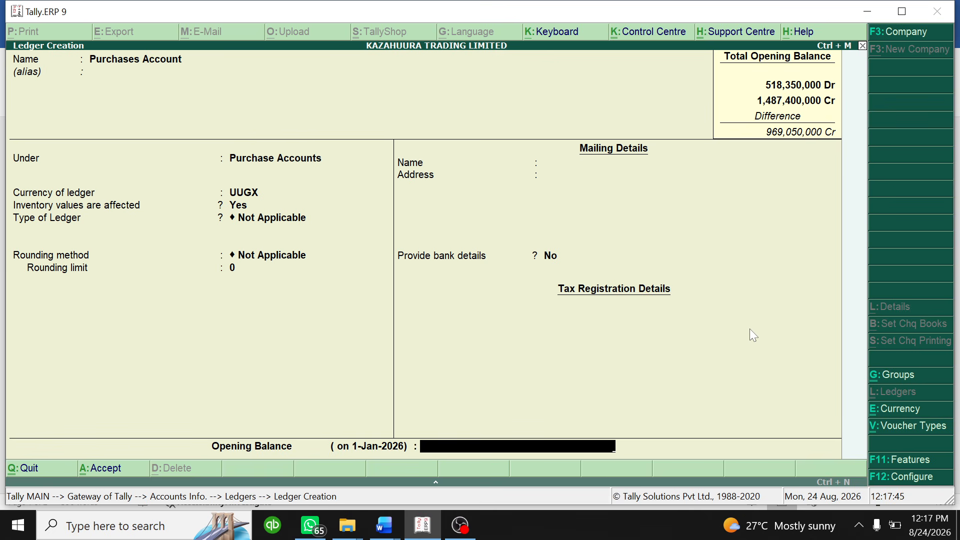
key("Return")
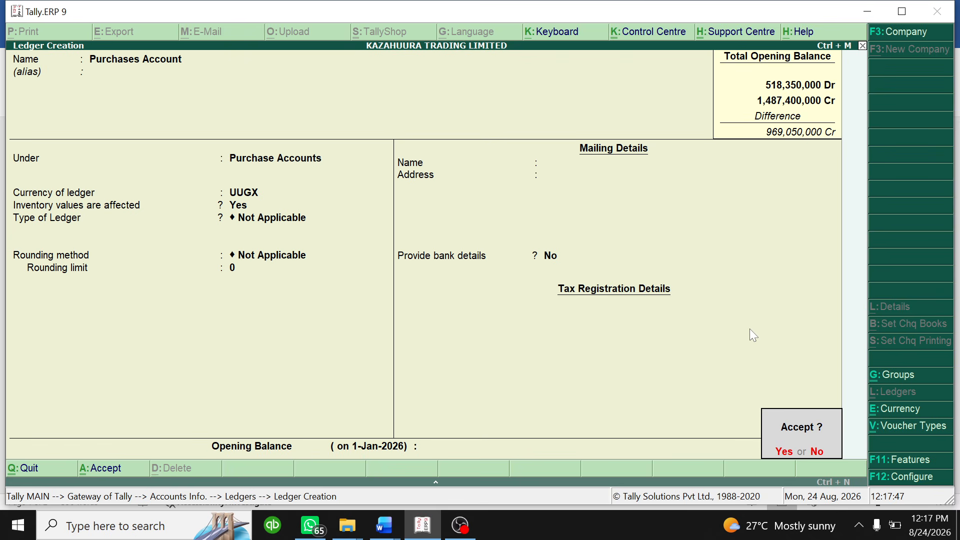
key("Return")
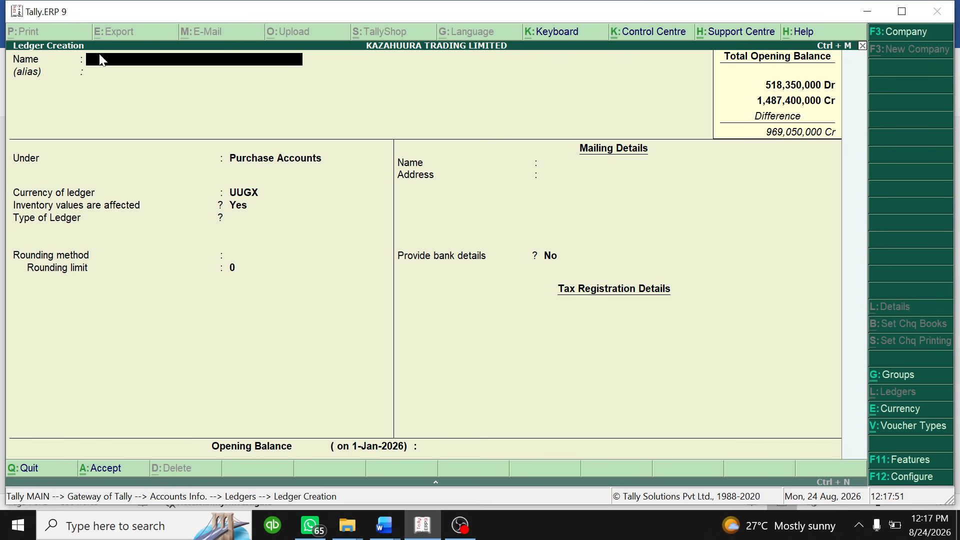
- Create the 'Sales Account' ledger under Sales Accounts with inventory values affected Yes, and save it
type("Sales Account")
key("Return")
key("Return")
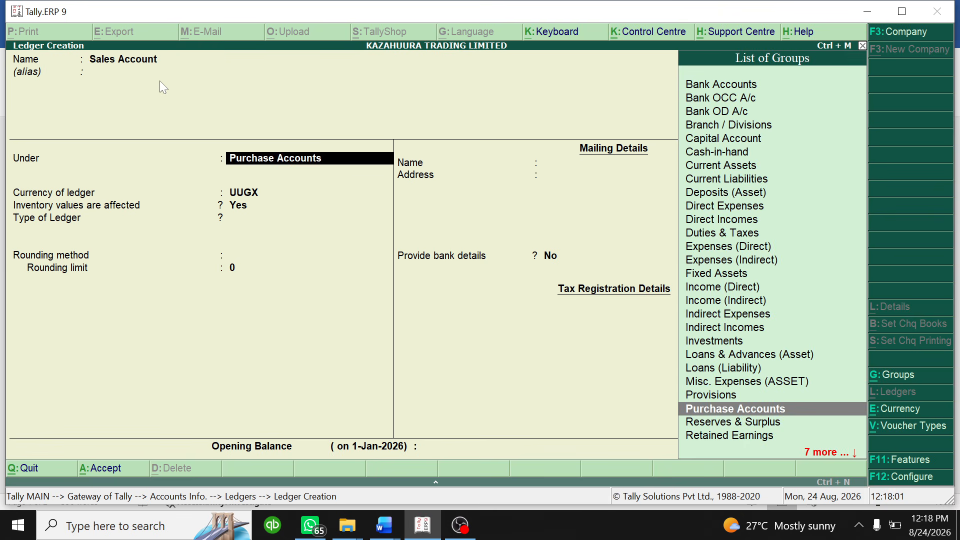
key("Down")
key("Down")
key("Down")
key("Down")
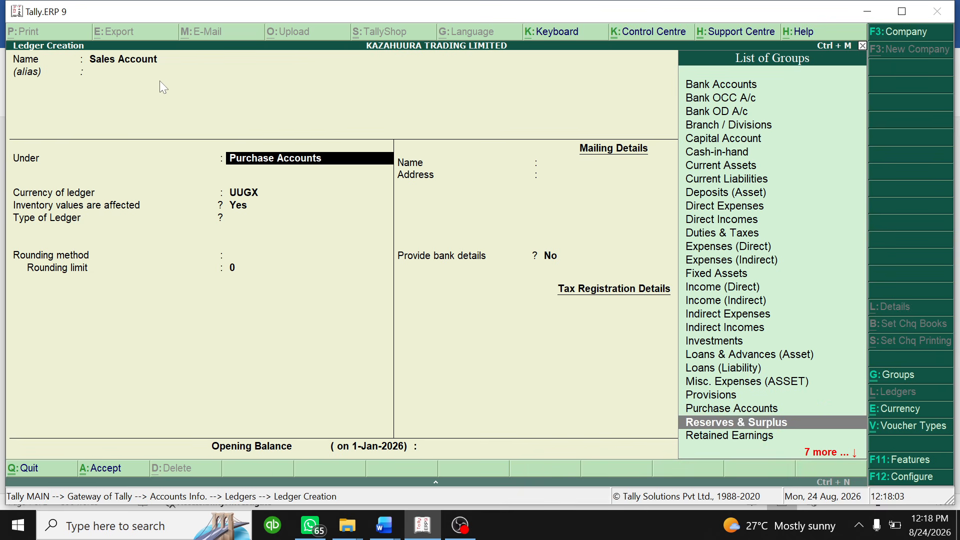
key("Up")
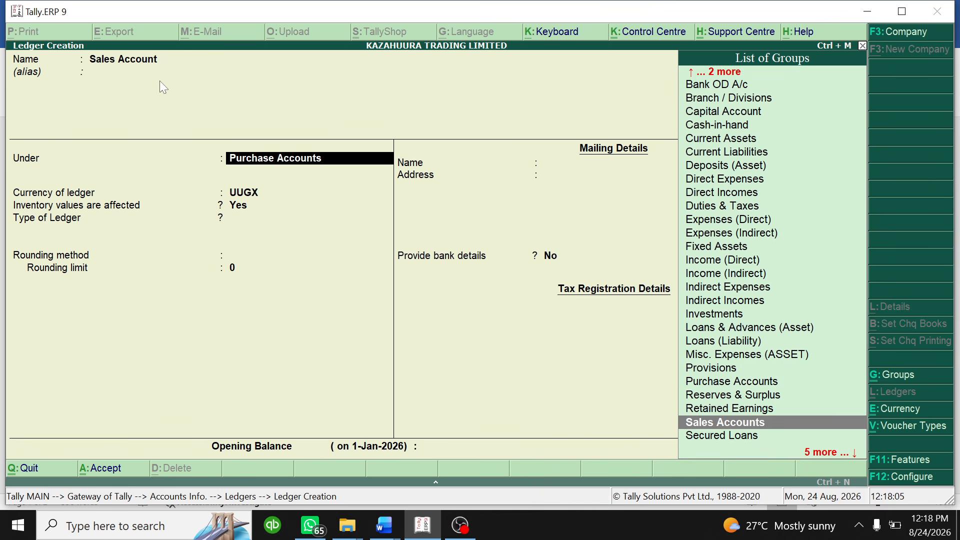
key("Return")
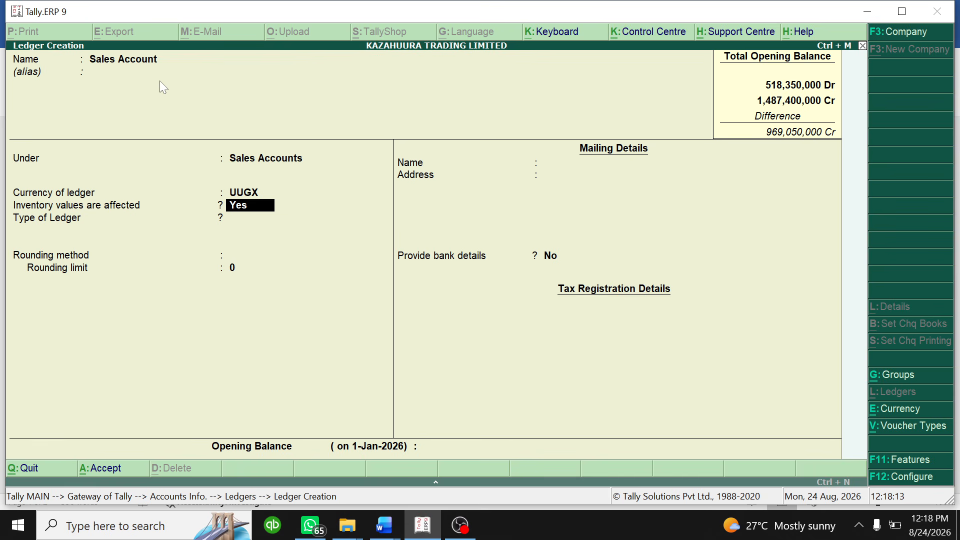
key("Return")
key("Return")
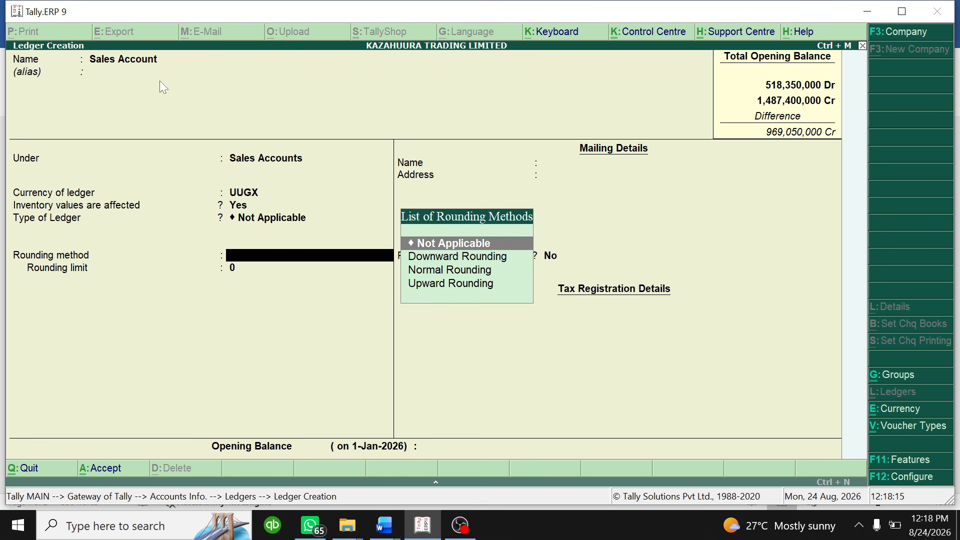
key("Return")
key("Return")
key("Return")
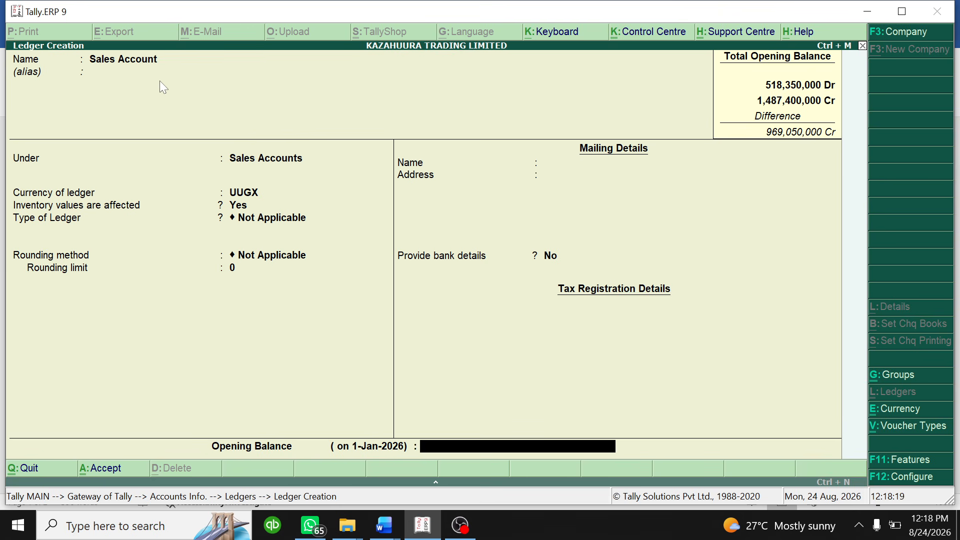
key("Return")
key("Return")
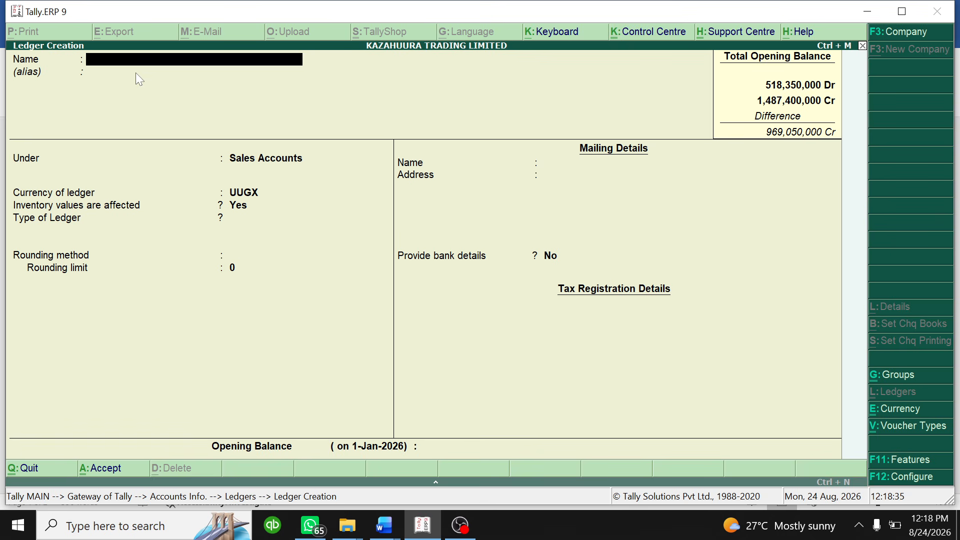
- Name a new ledger 'VAT' and place it under Duties & Taxes
type("VA")
key("Return")
key("Return")
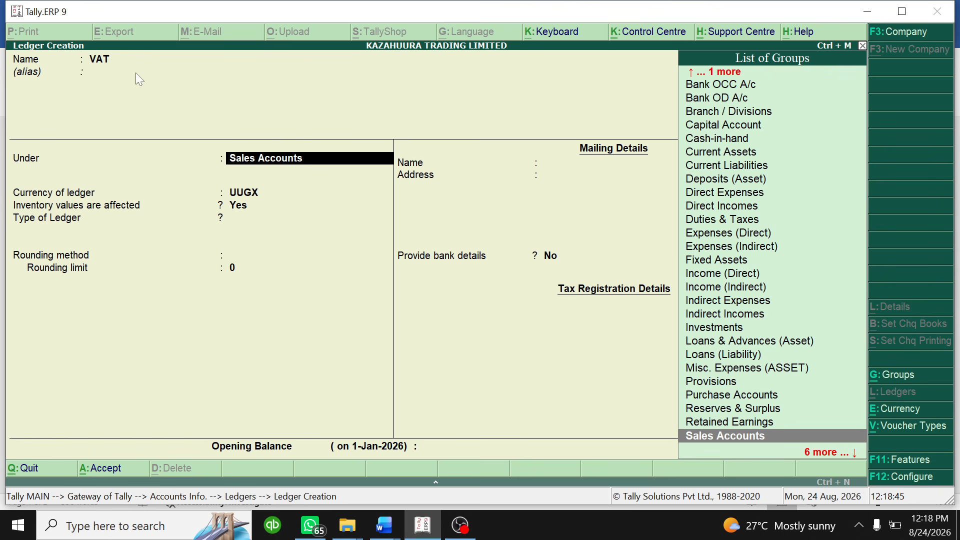
key("Down")
key("Down")
key("Down")
key("Down")
key("Down")
key("Down")
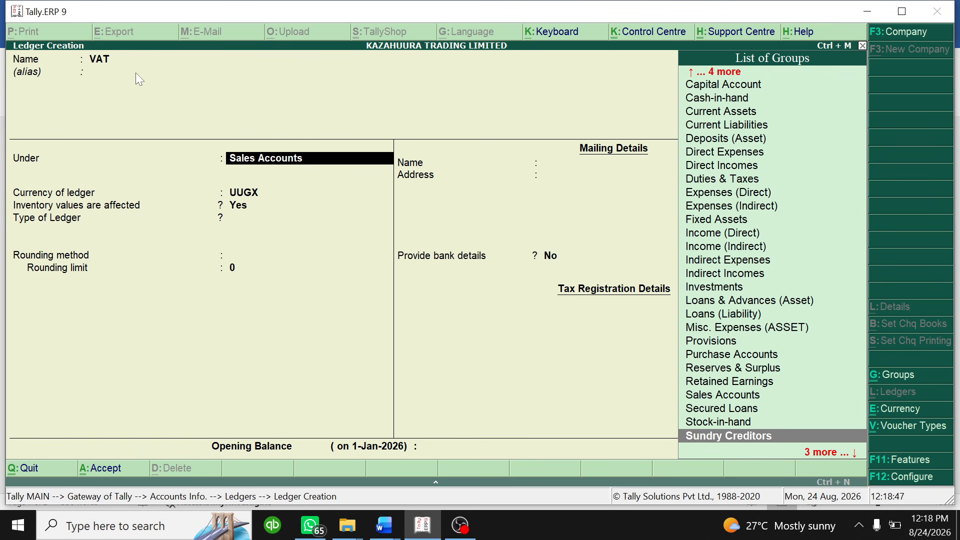
key("Up")
key("Up")
key("Up")
key("Up")
key("Up")
key("Up")
key("Up")
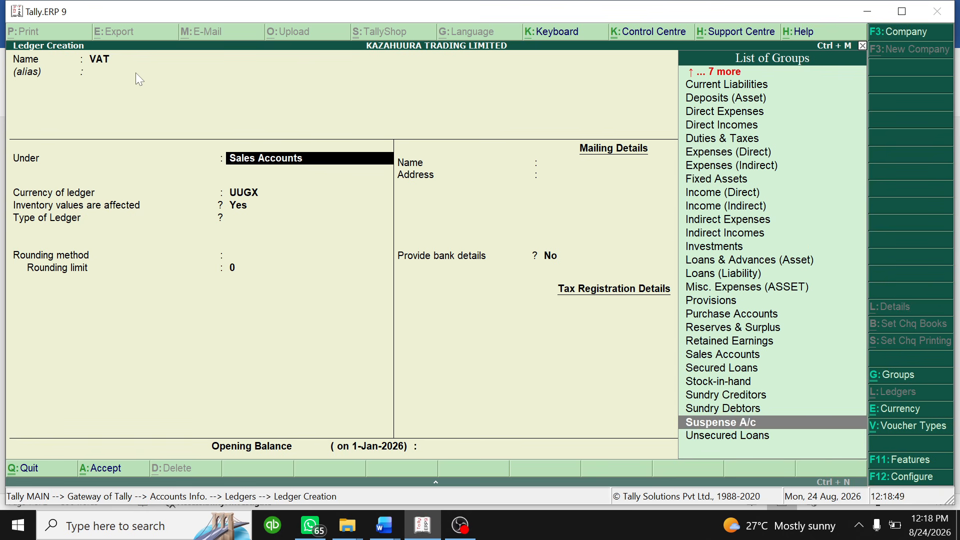
key("Up")
key("Up")
key("Up")
key("Up")
key("Up")
key("Up")
key("Up")
key("Up")
key("Up")
key("Up")
key("Up")
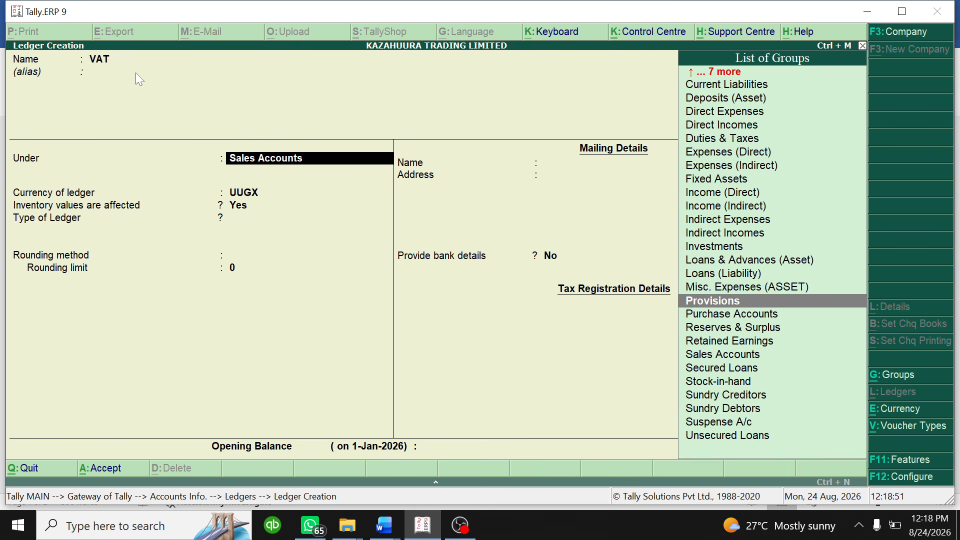
key("Up")
key("Up")
key("Up")
key("Up")
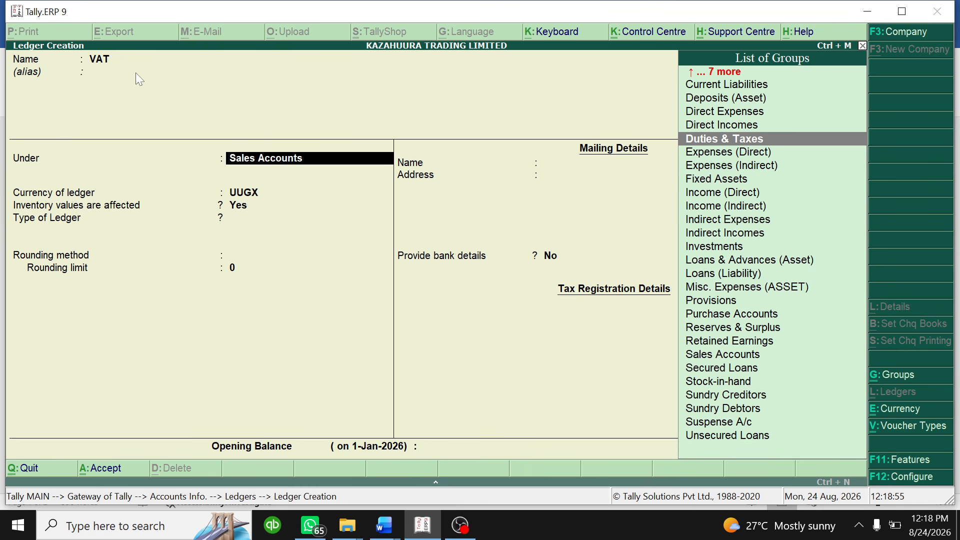
key("Return")
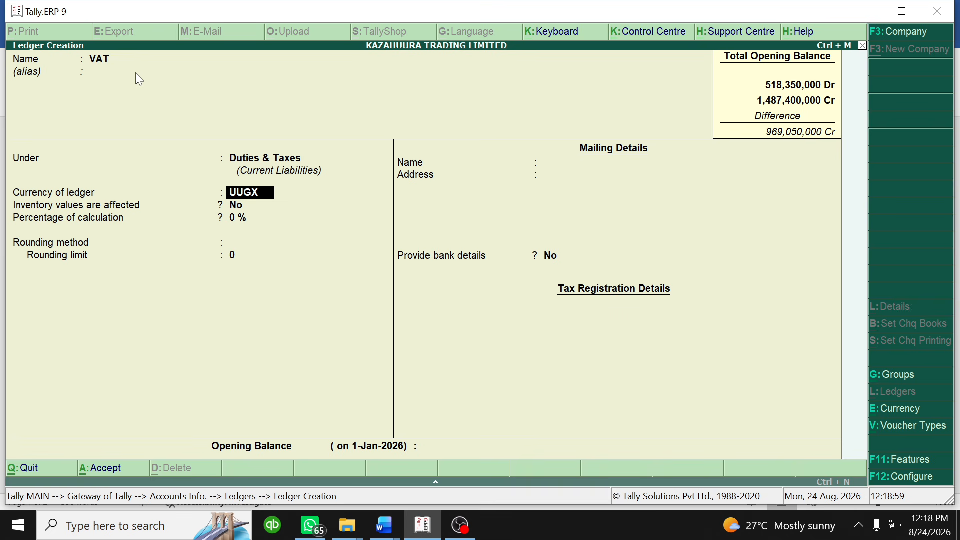
- Keep UUGX currency, set 18% Tax based on Item Rate with no rounding, and save
key("Return")
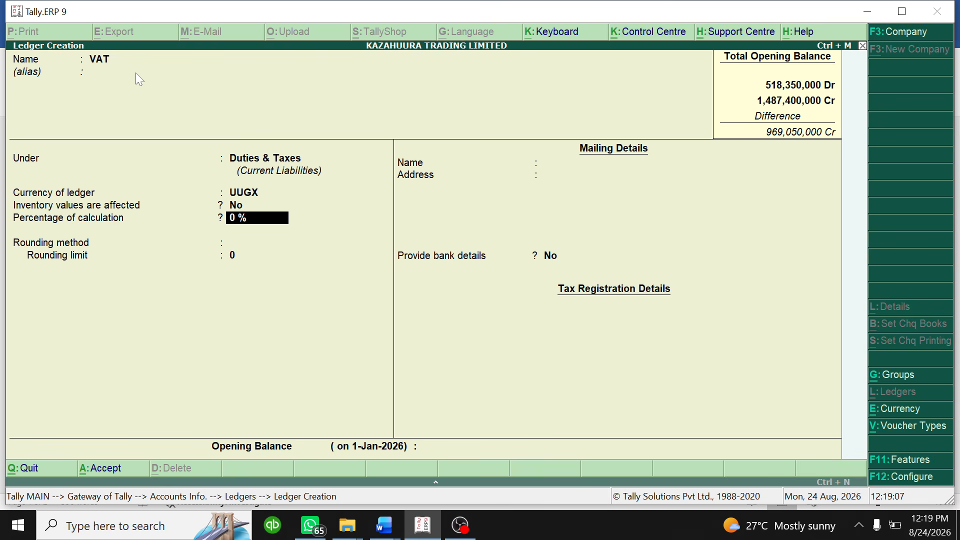
key("BackSpace")
key("BackSpace")
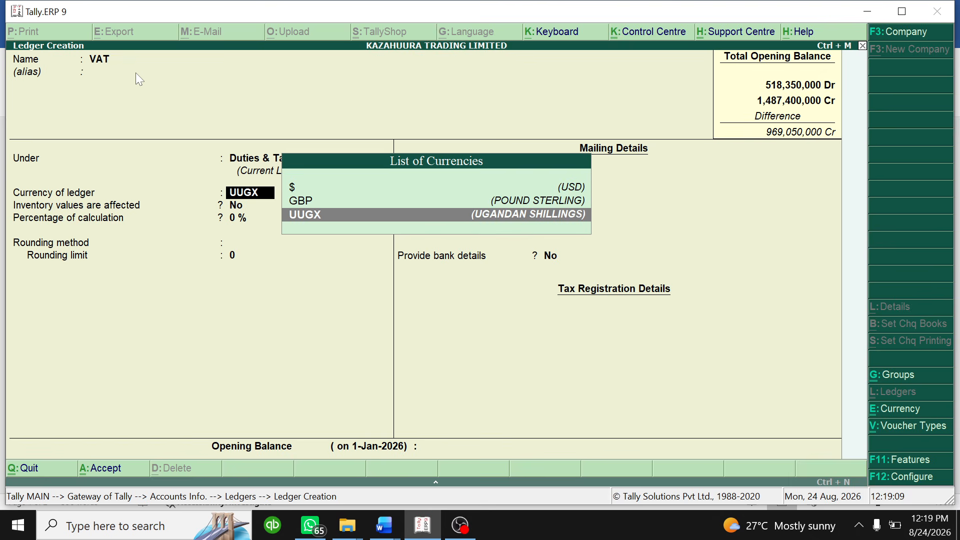
key("Return")
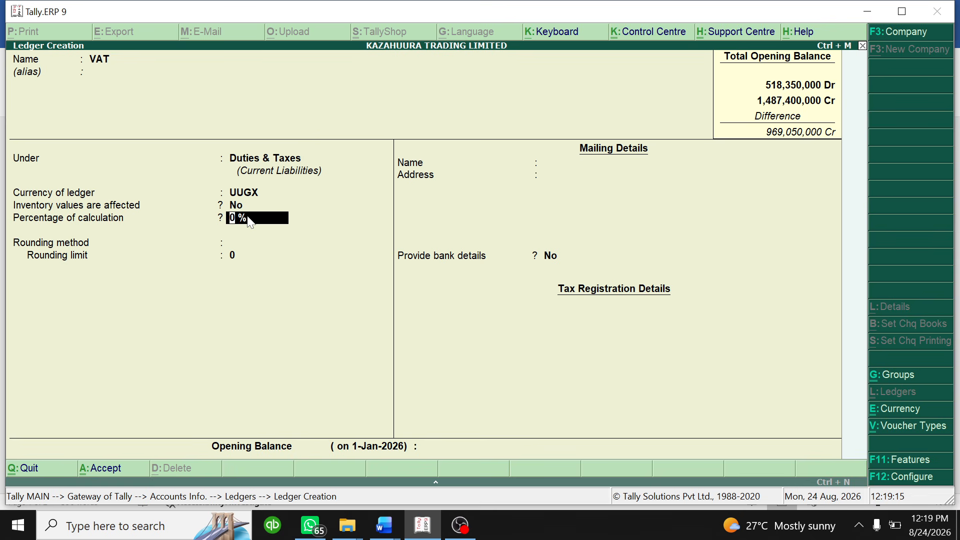
type("18%")
key("Return")
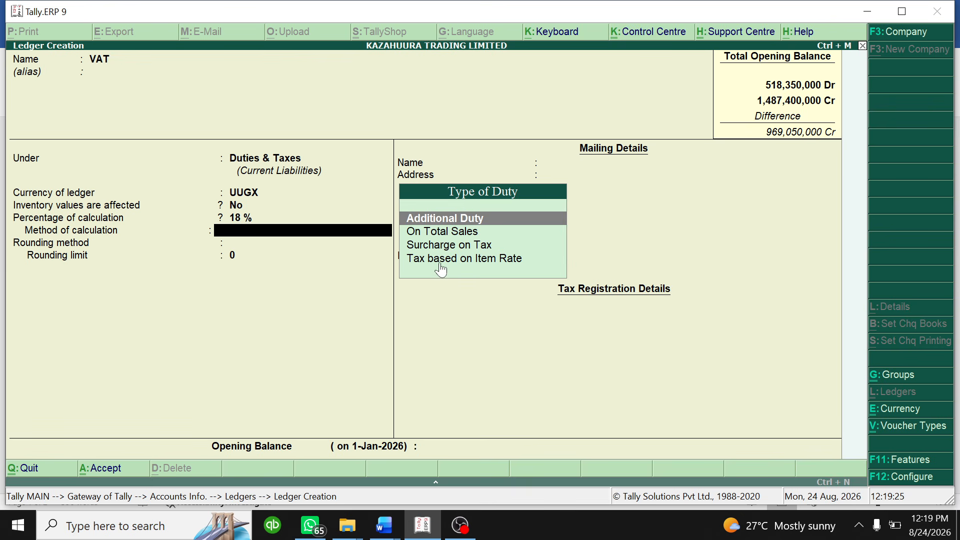
left_click(475, 268)
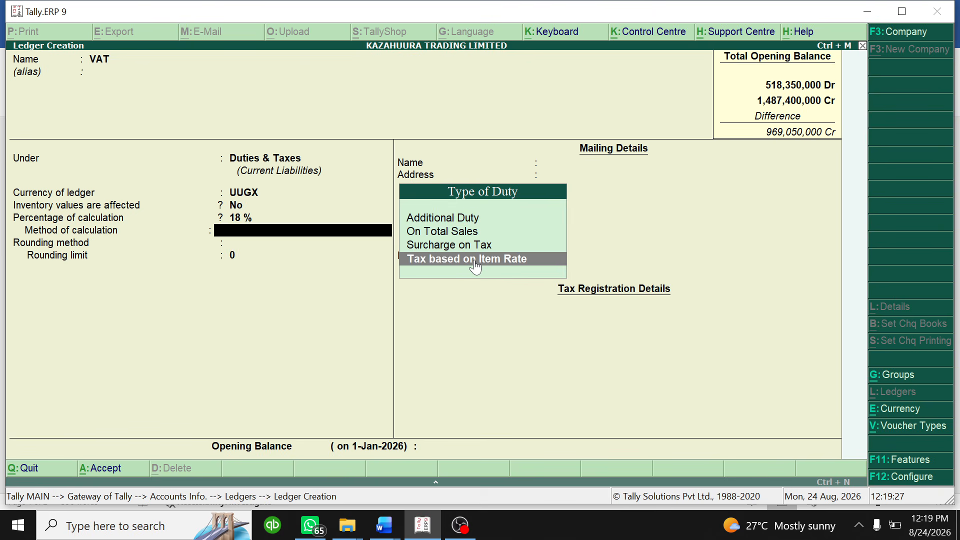
left_click(476, 267)
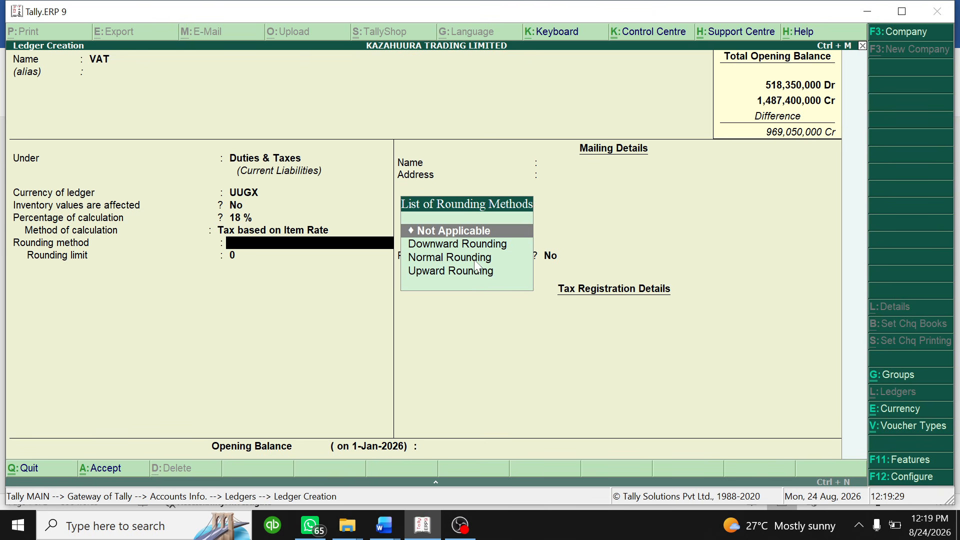
key("Return")
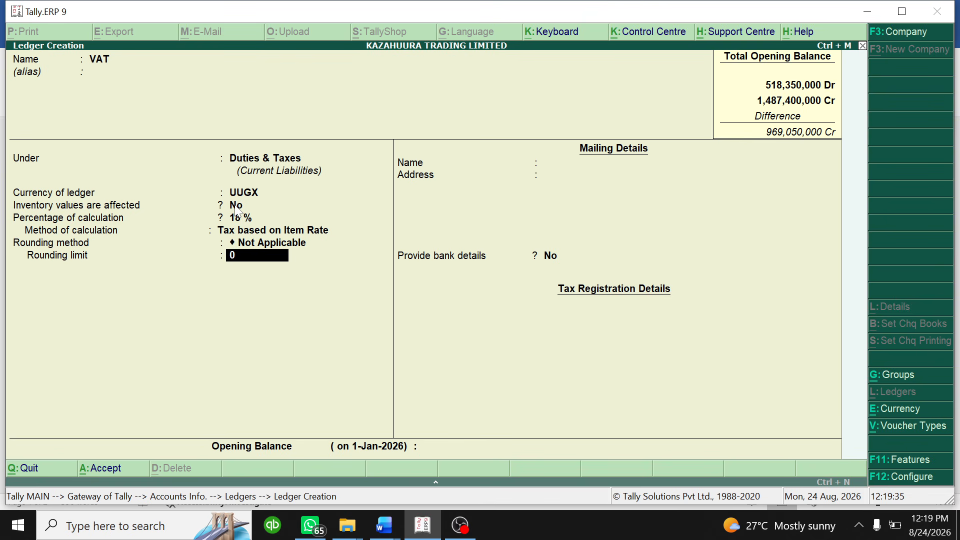
key("Return")
key("Return")
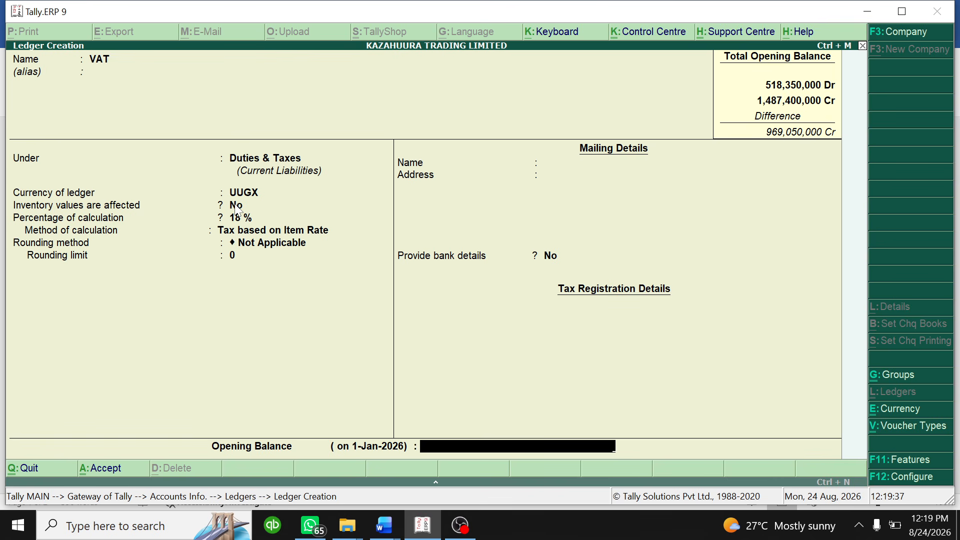
key("Return")
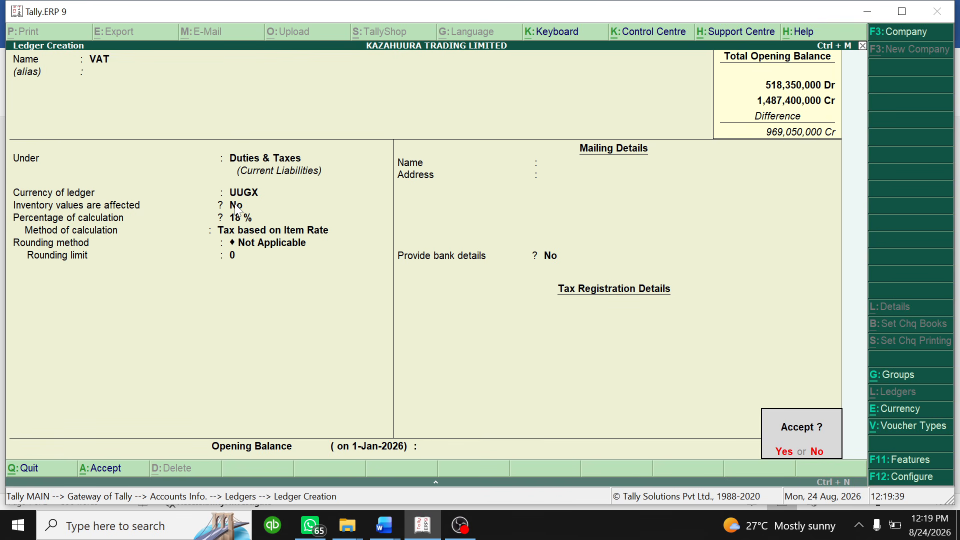
key("Return")
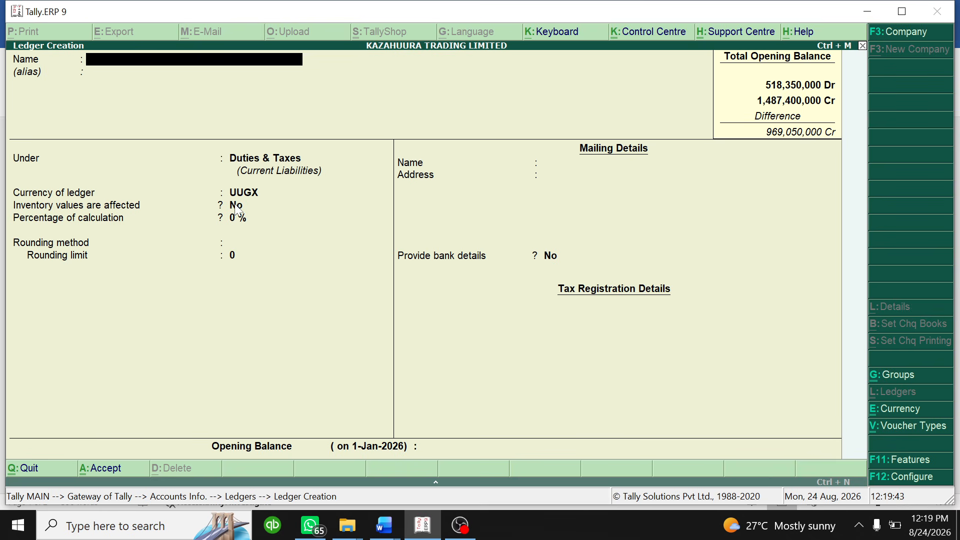
- Bring back the Tally Question Practice document and scroll to the item table and 7-Feb-25 purchase
left_click(390, 530)
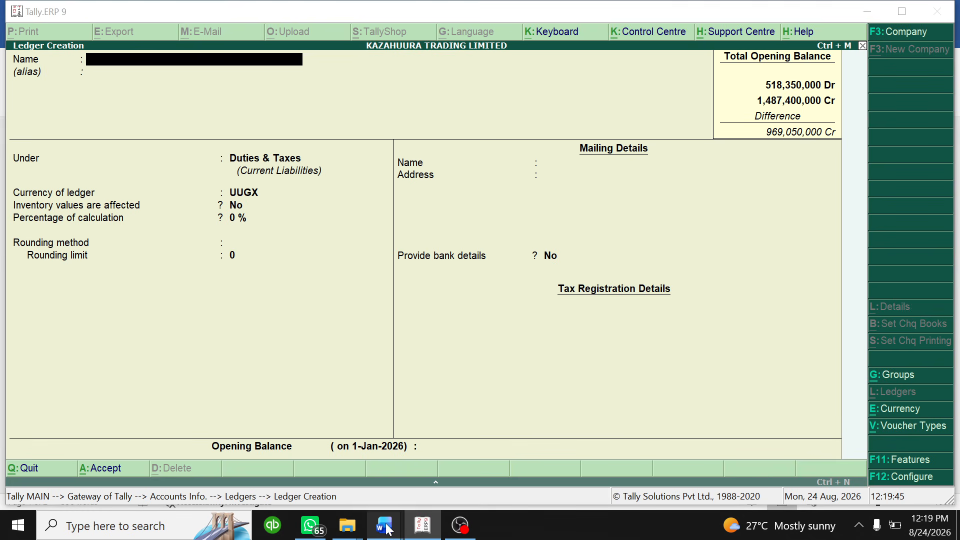
left_click(400, 467)
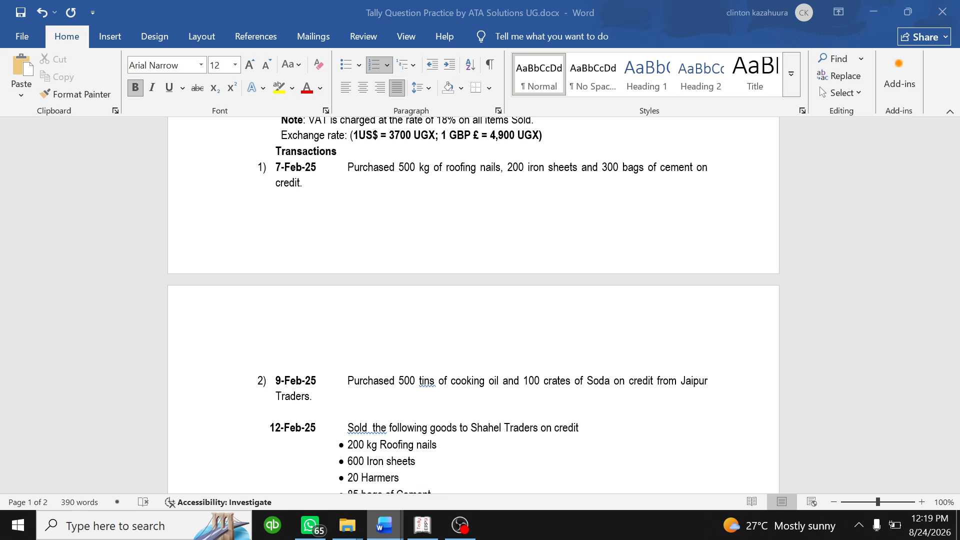
scroll(376, 158, "up", 3)
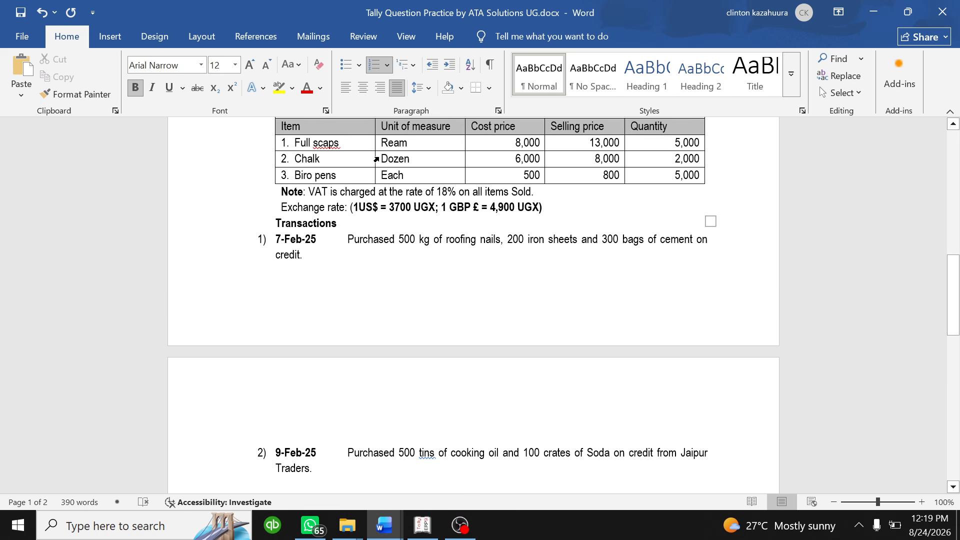
scroll(376, 159, "down", 7)
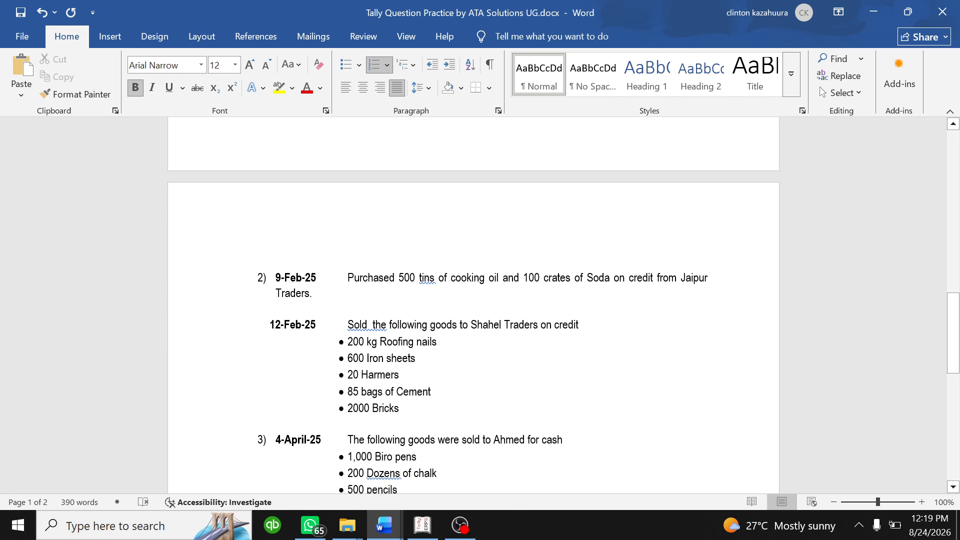
scroll(473, 305, "down", 8)
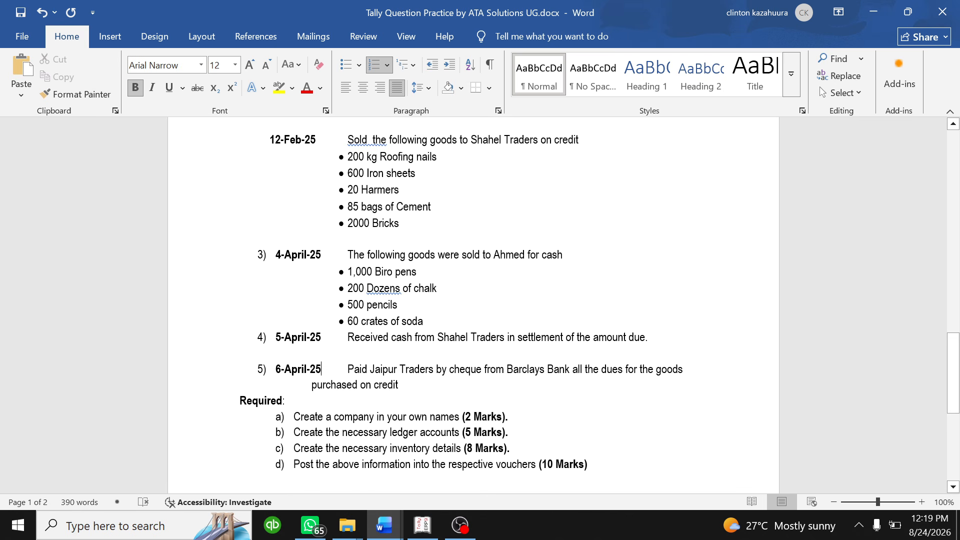
scroll(473, 305, "up", 3)
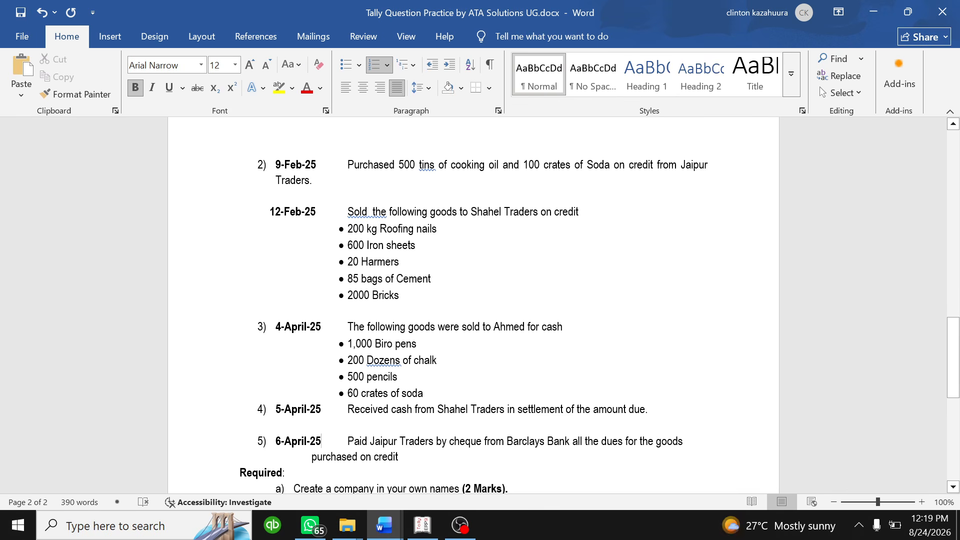
scroll(472, 304, "up", 2)
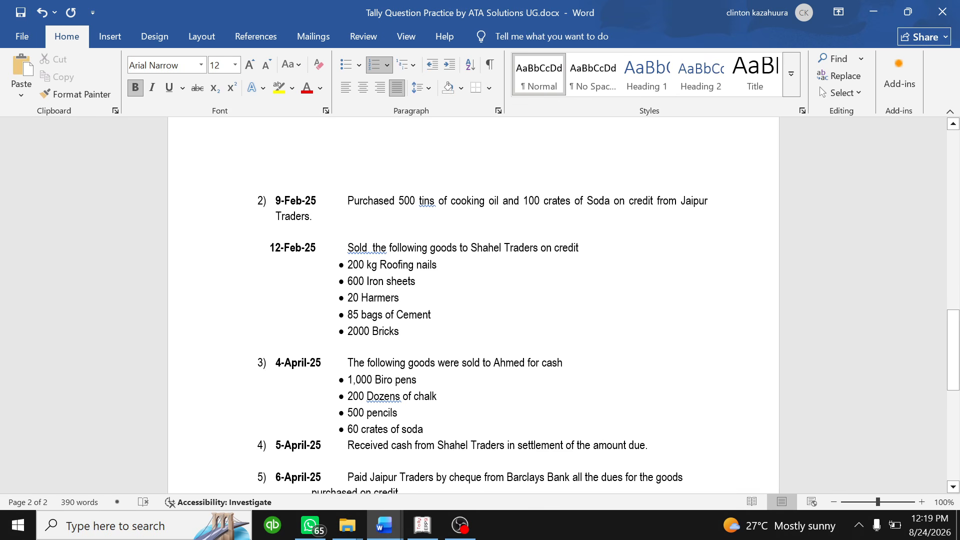
scroll(473, 305, "up", 3)
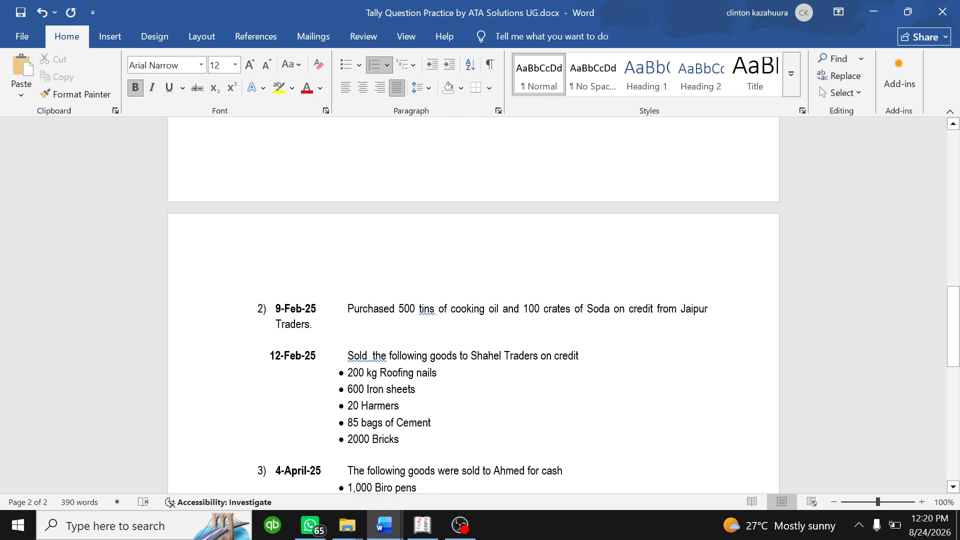
scroll(472, 305, "up", 4)
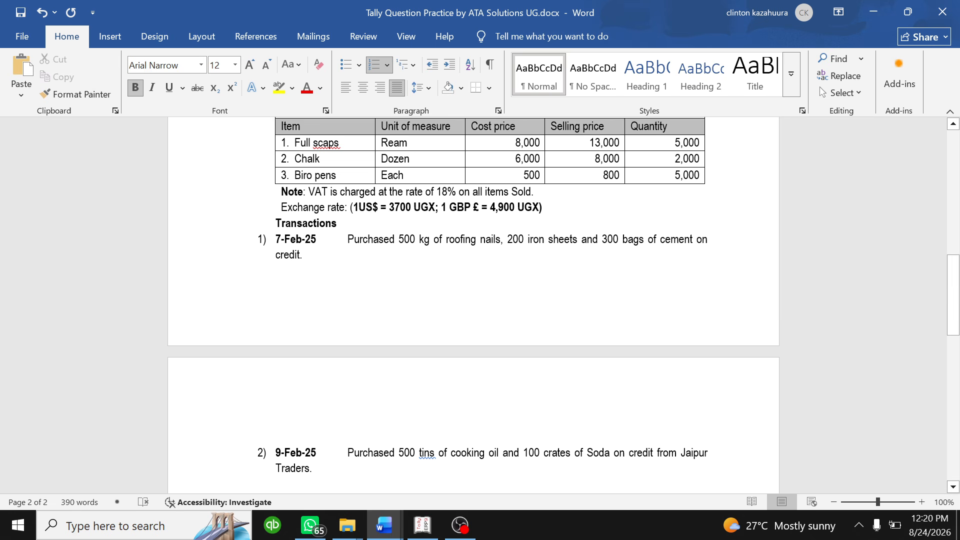
- Replace 'credit' with 'Cash basis' in the 7-Feb-25 cement purchase transaction
left_click(300, 255)
key("BackSpace")
key("BackSpace")
key("BackSpace")
key("BackSpace")
key("BackSpace")
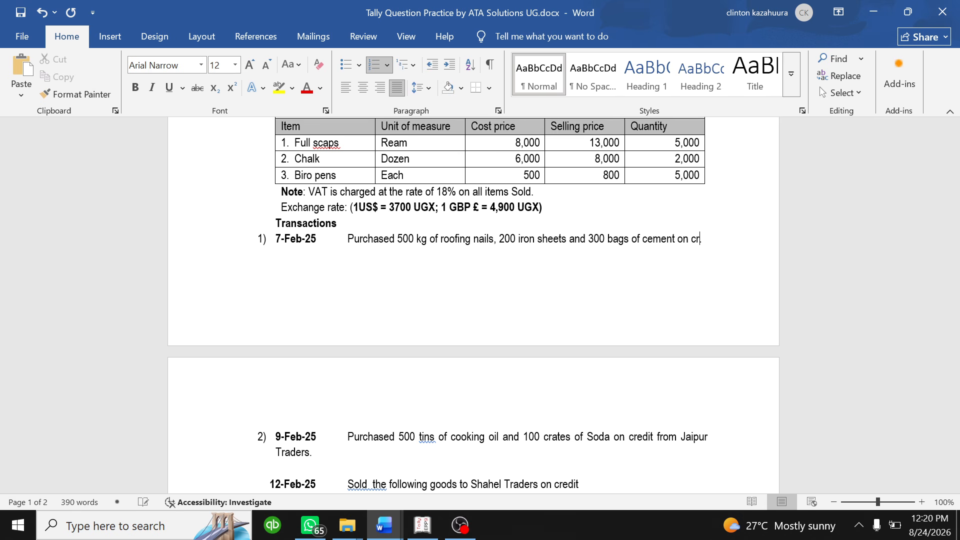
type("ASH basis.")
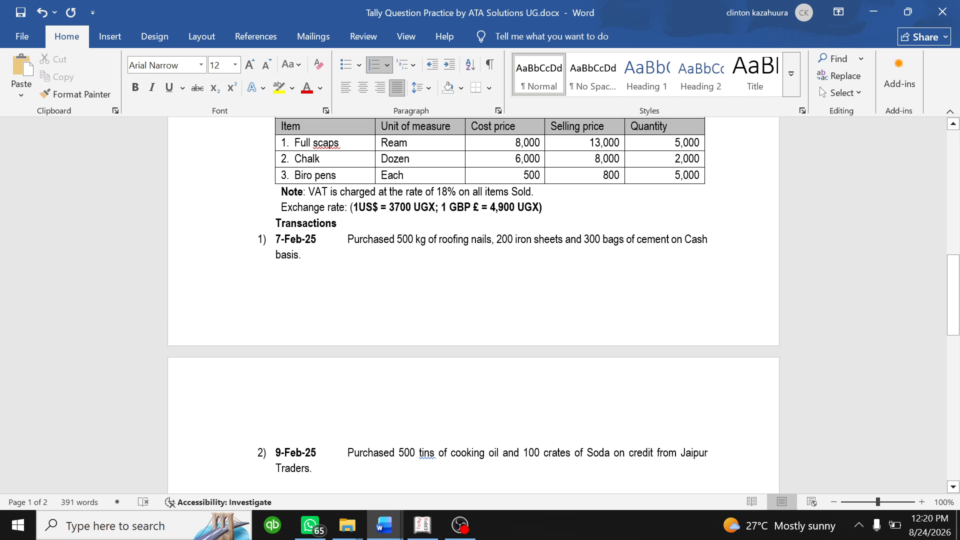
scroll(473, 305, "down", 3)
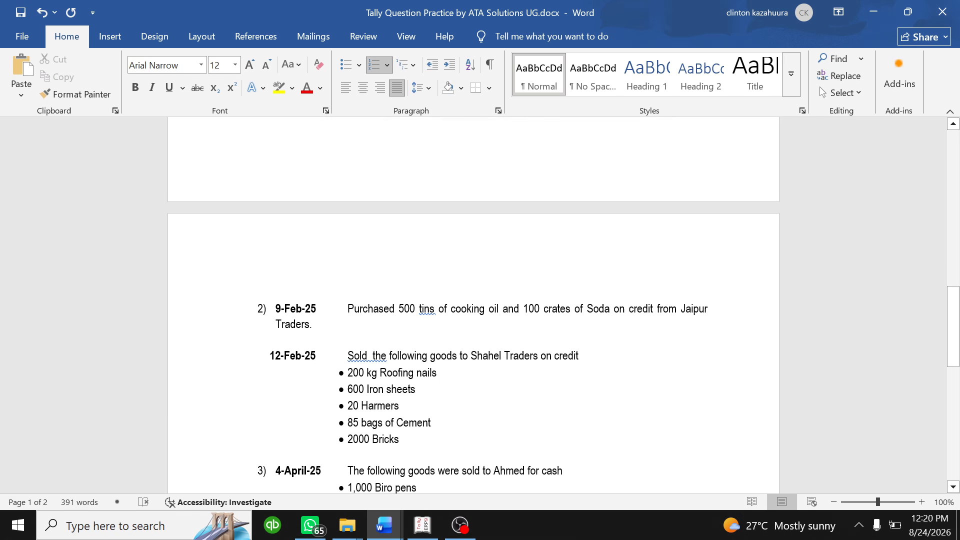
scroll(473, 305, "up", 5)
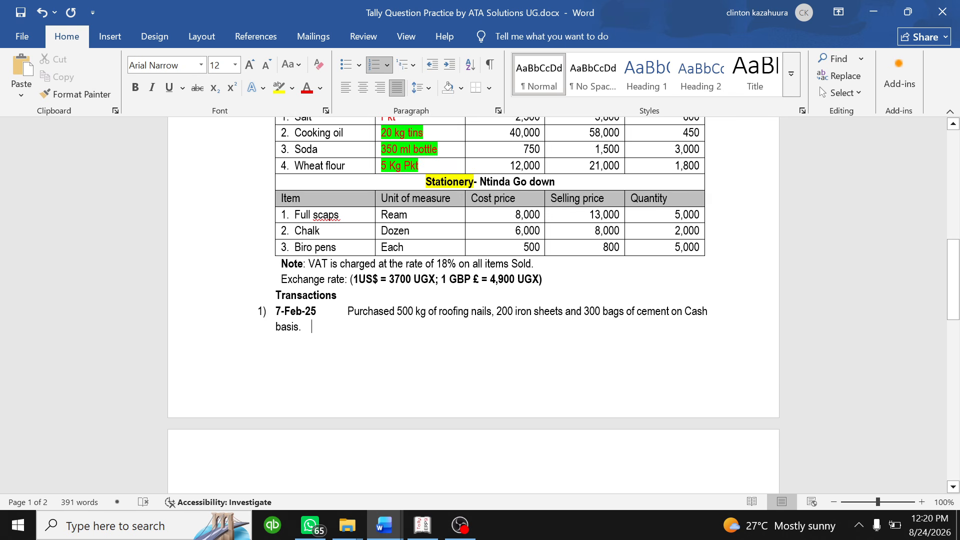
scroll(473, 302, "down", 5)
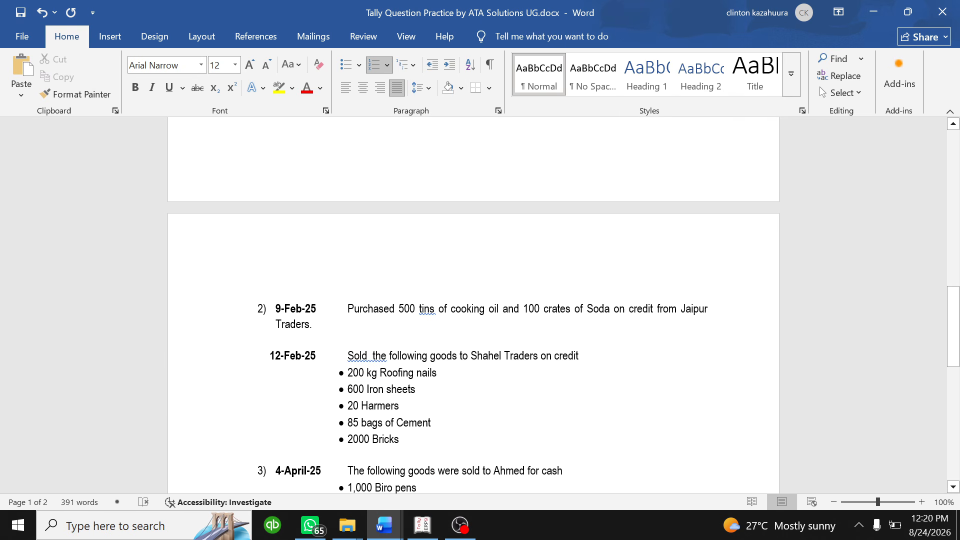
scroll(473, 305, "down", 4)
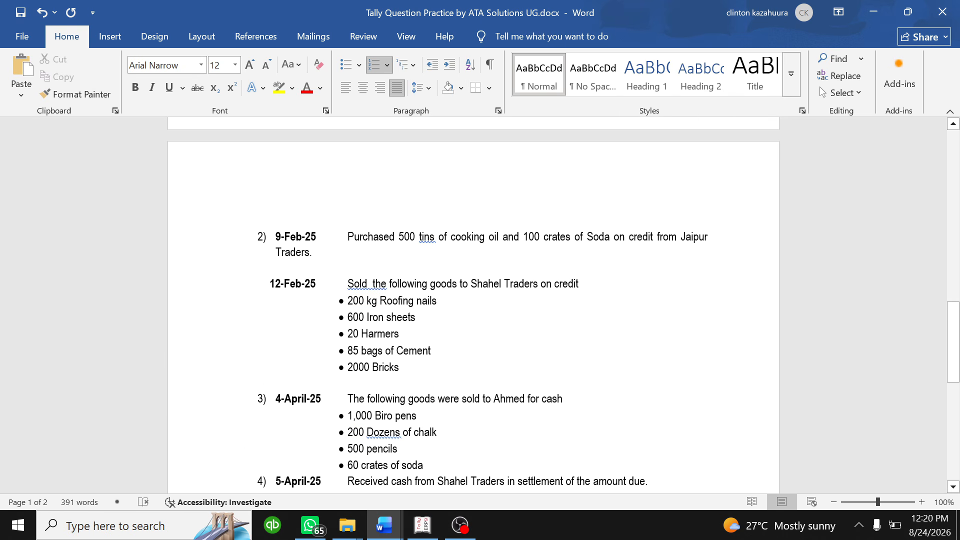
scroll(473, 304, "down", 1)
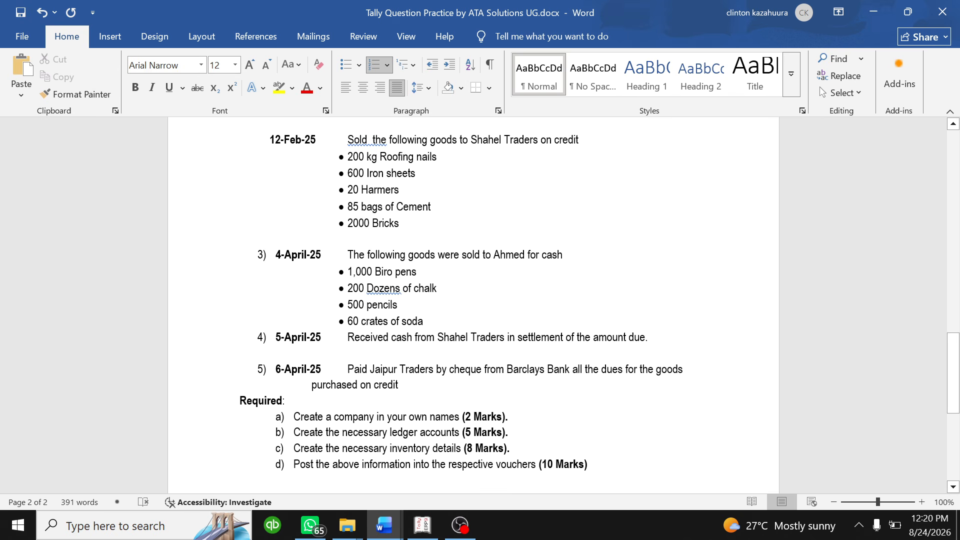
scroll(473, 305, "down", 1)
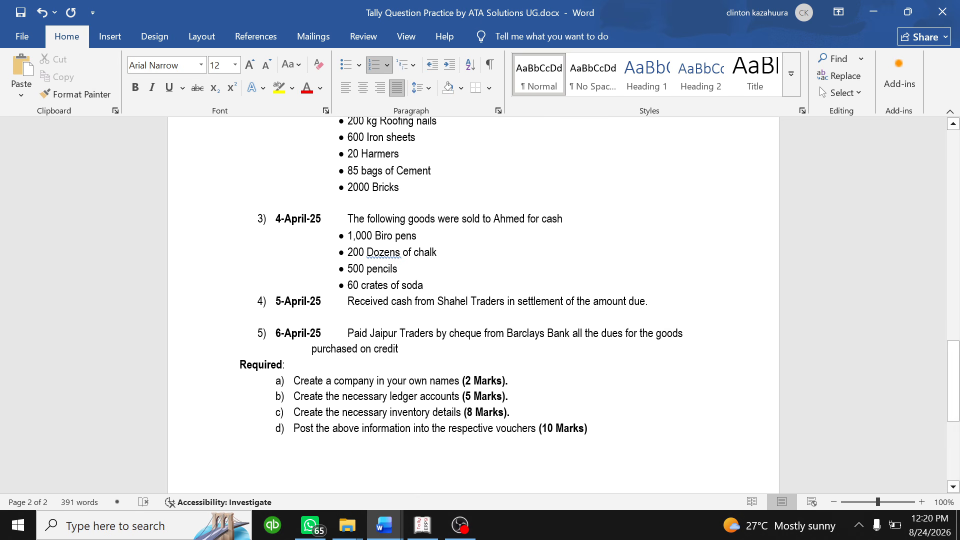
scroll(473, 305, "up", 20)
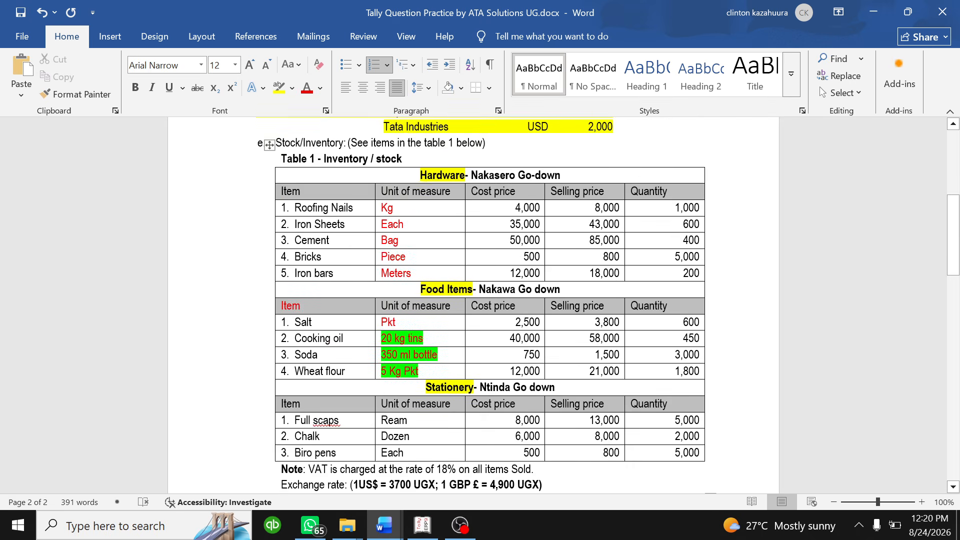
scroll(473, 305, "up", 3)
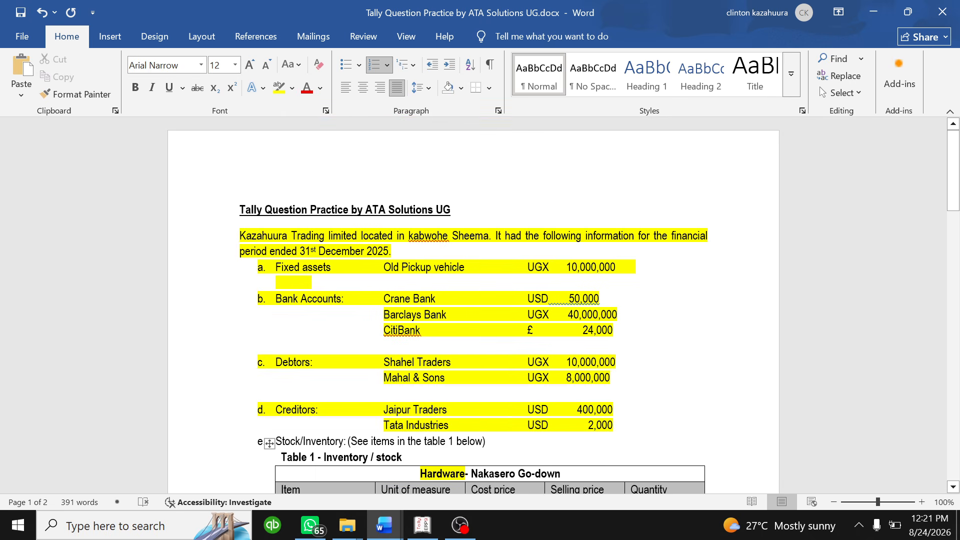
scroll(473, 305, "down", 20)
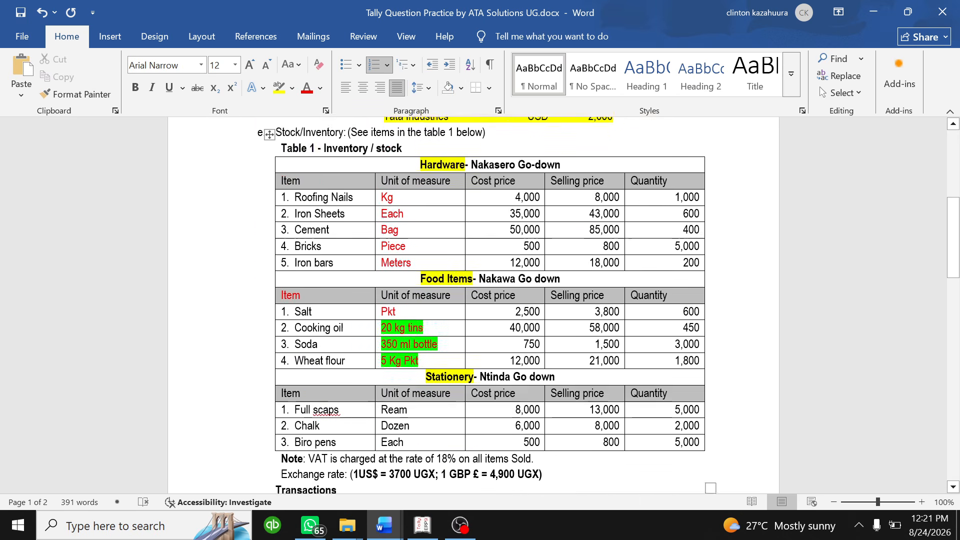
scroll(473, 305, "down", 6)
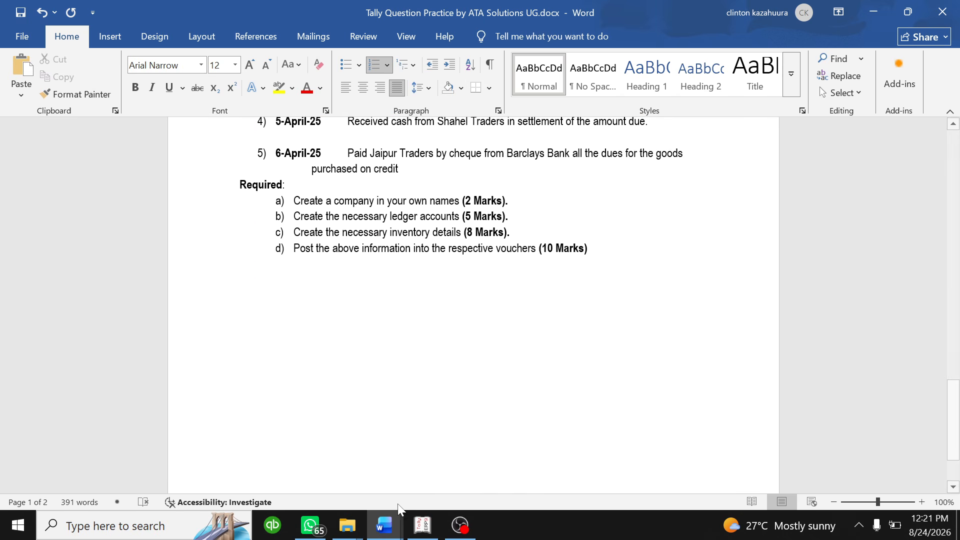
- Back in Tally, name a ledger for the cash customer and group it under Sundry Debtors
left_click(422, 524)
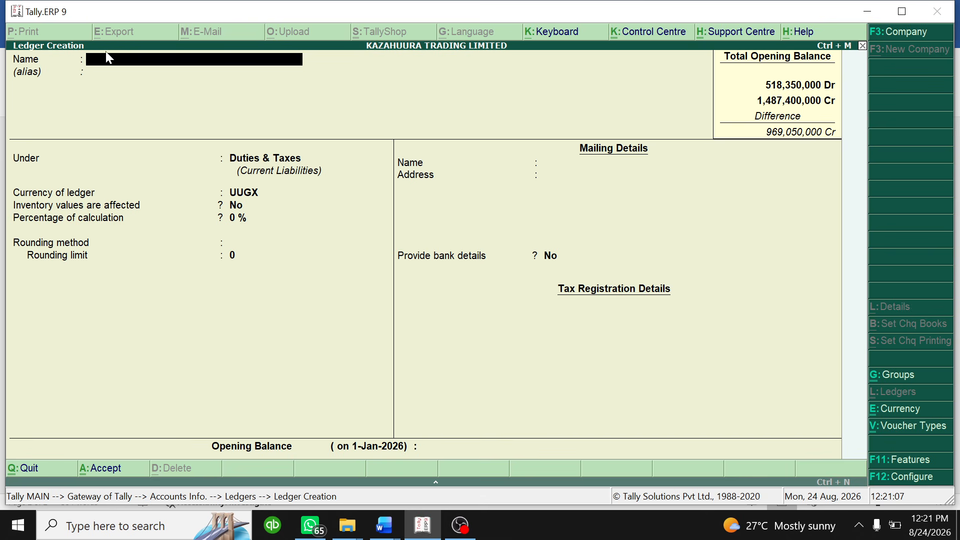
type("Ahmed")
key("Return")
key("Return")
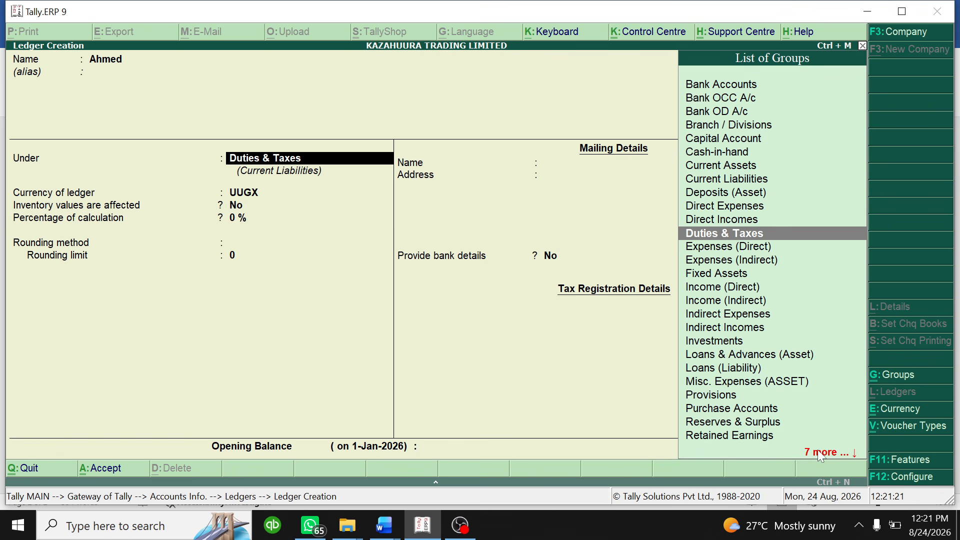
key("Down")
key("Down")
key("Down")
key("Down")
key("Down")
key("Down")
key("Down")
key("Down")
key("Down")
key("Down")
key("Down")
key("Down")
key("Down")
key("Down")
key("Down")
key("Down")
key("Down")
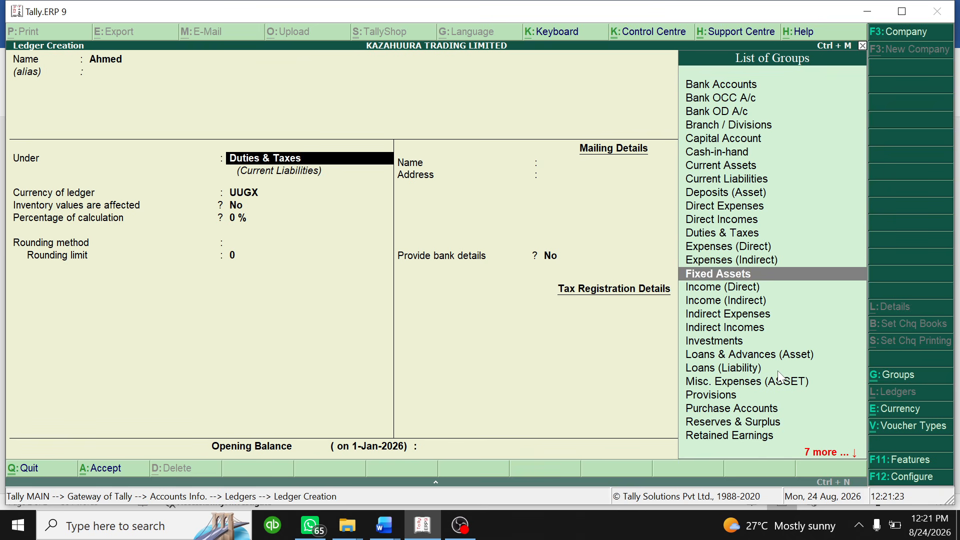
key("Down")
key("Down")
key("Down")
key("Down")
key("Down")
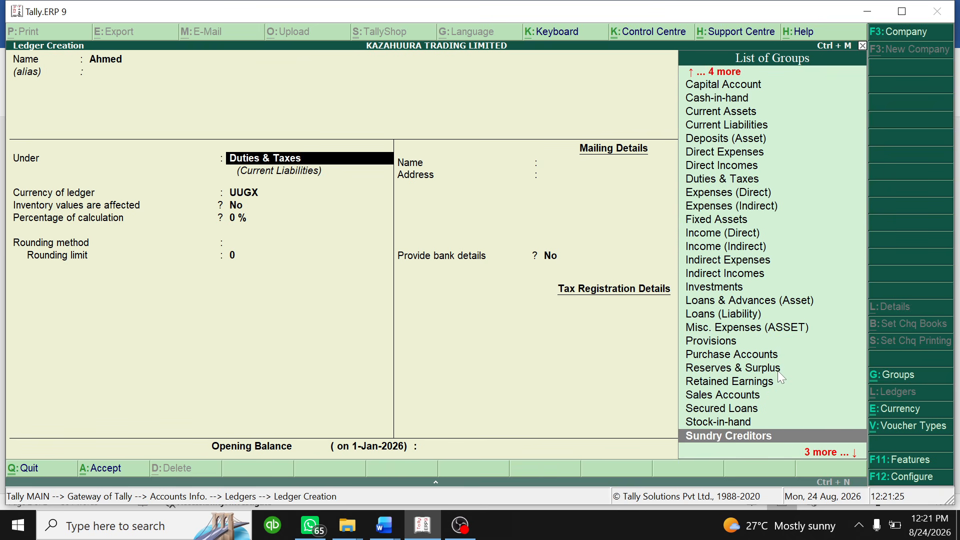
key("Up")
key("Up")
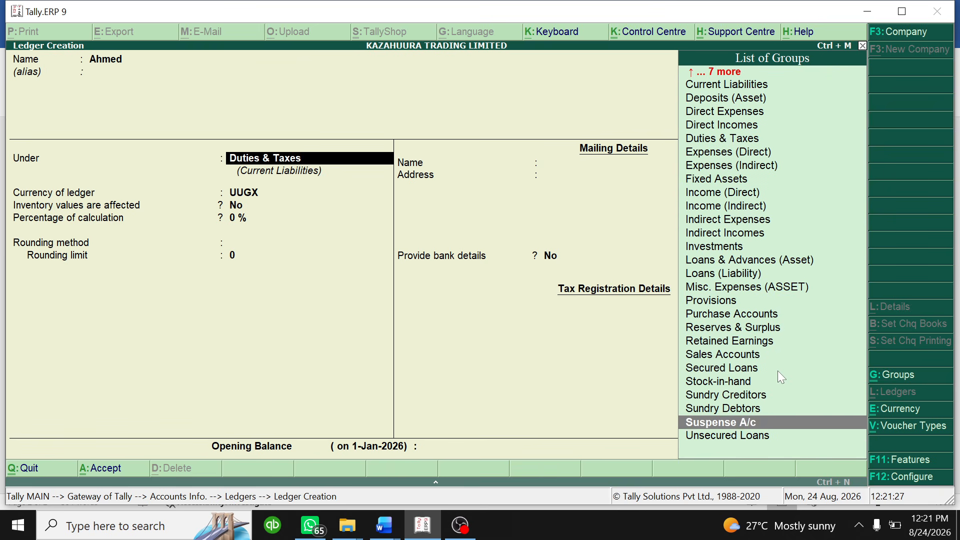
key("Return")
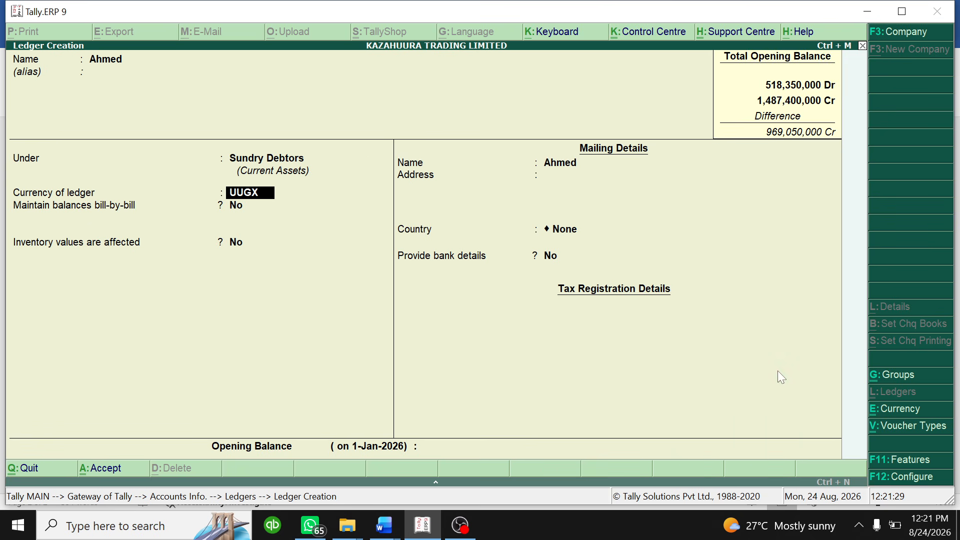
left_click(384, 525)
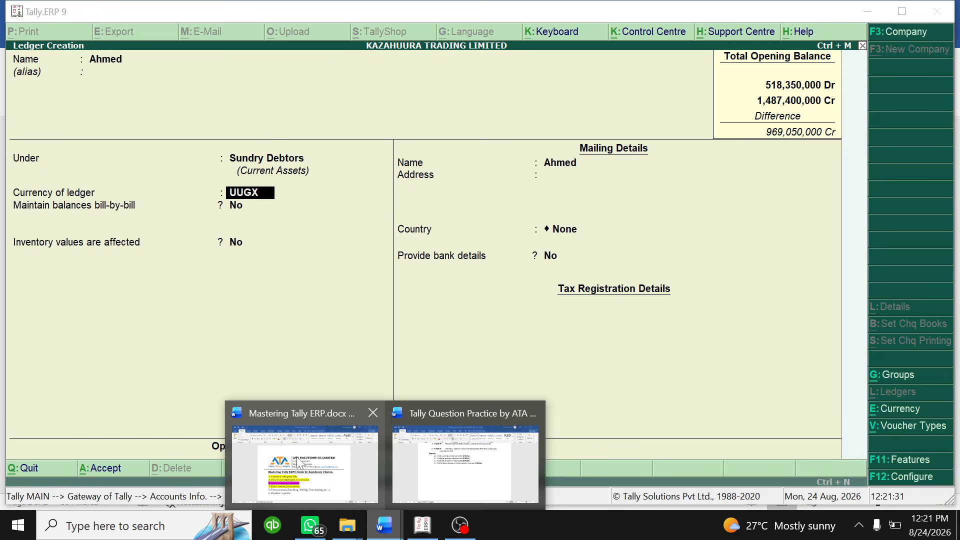
left_click(299, 462)
mouse_move(384, 525)
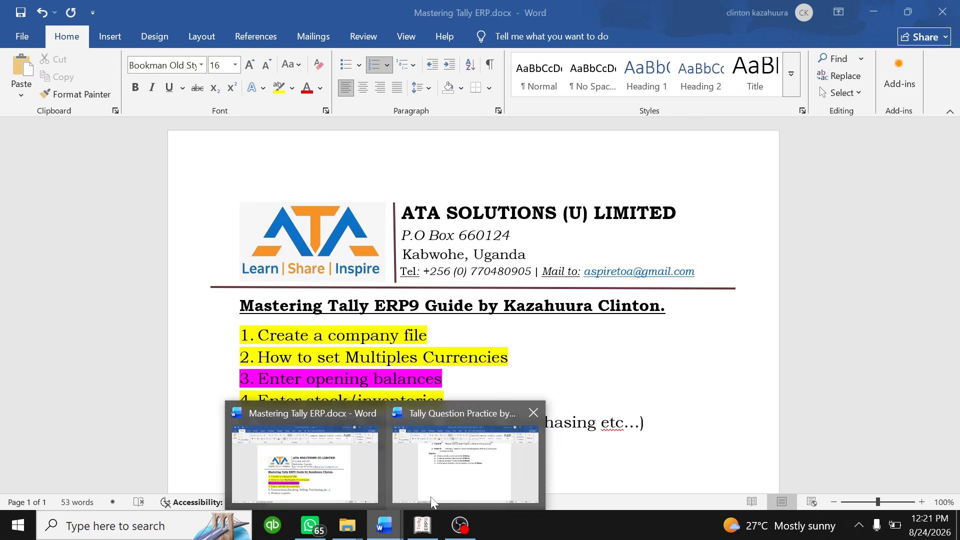
left_click(432, 500)
scroll(473, 300, "up", 3)
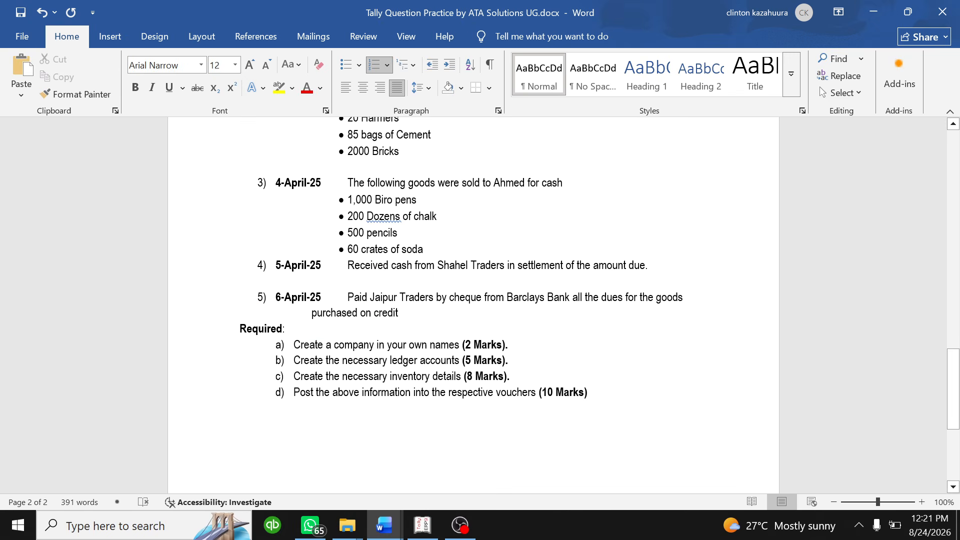
scroll(472, 300, "up", 2)
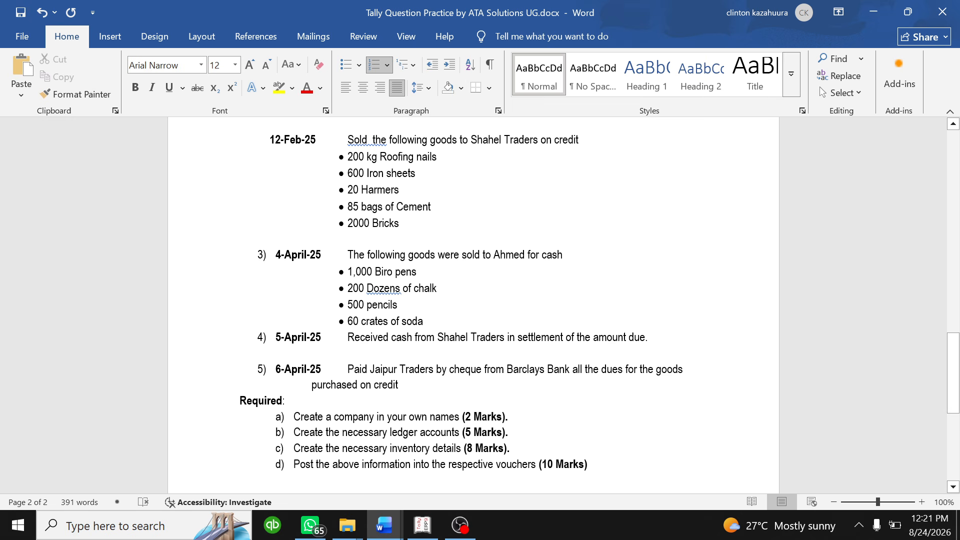
left_click(423, 524)
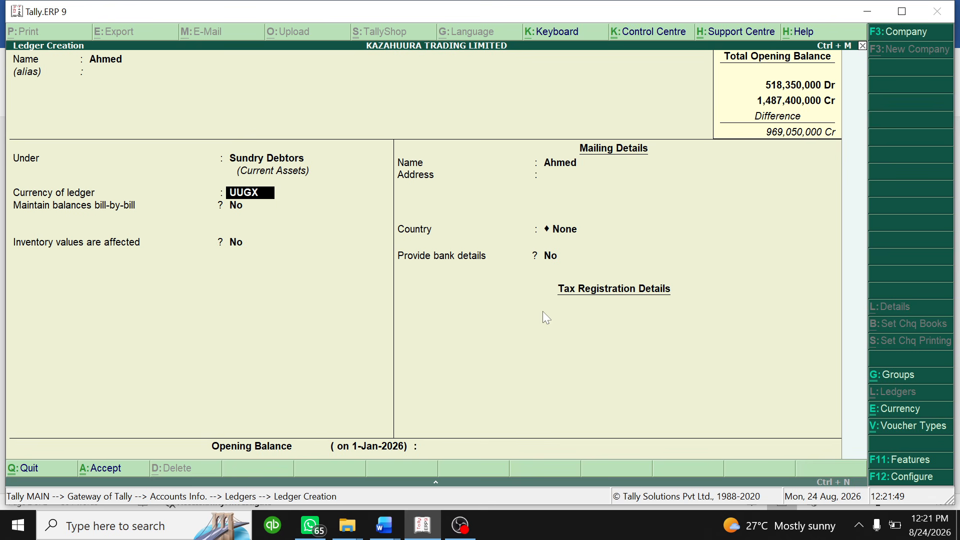
- Accept UUGX currency, skip the remaining fields past the opening balance, and accept the customer ledger
key("Return")
key("Return")
key("Return")
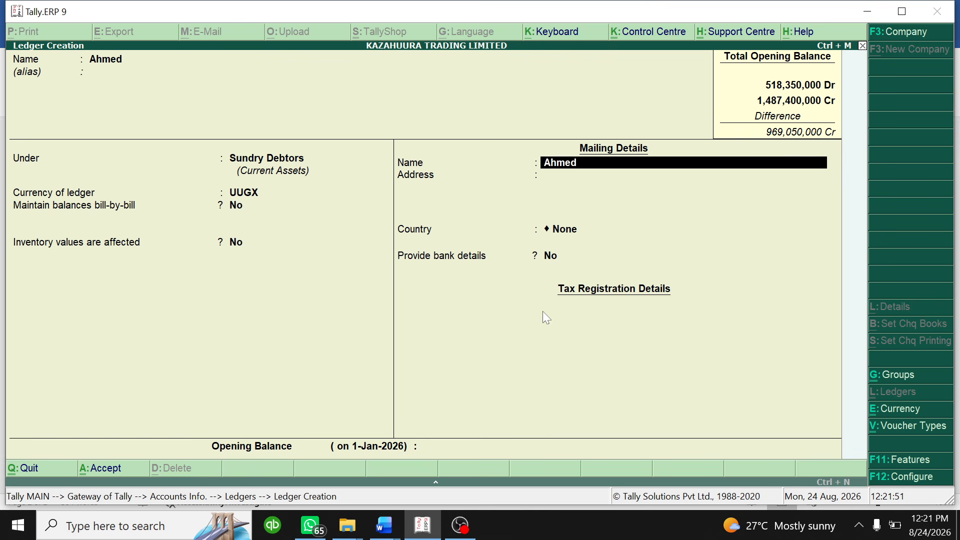
key("Return")
key("Return")
key("Return")
key("Return")
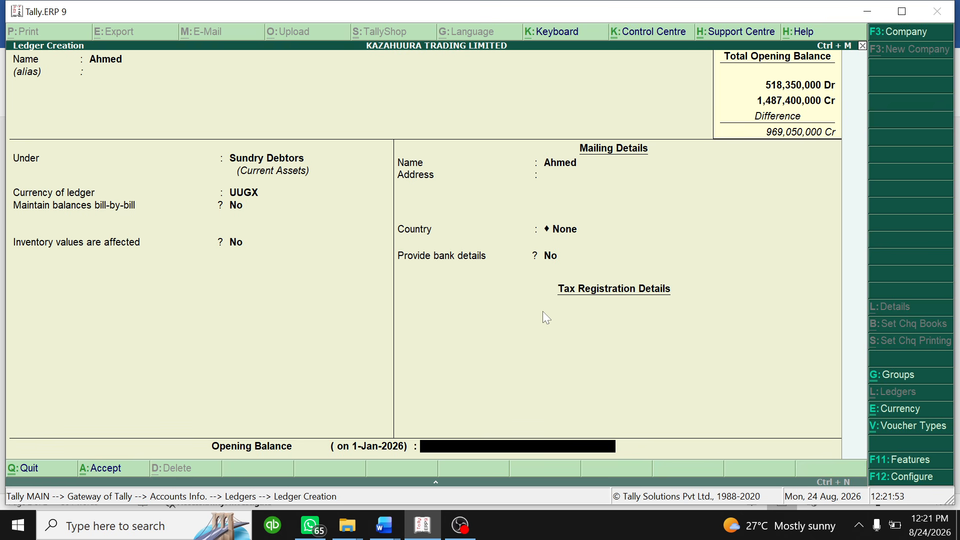
key("Return")
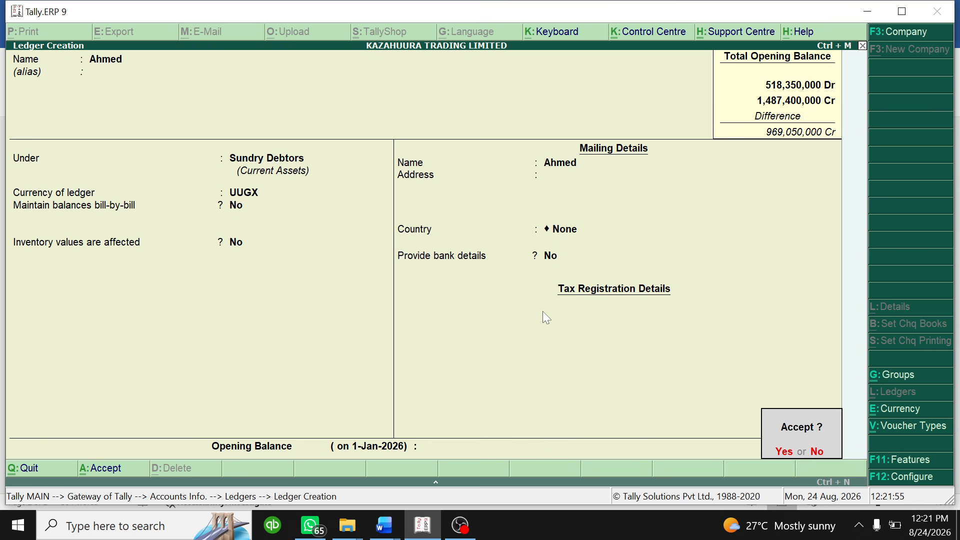
key("Return")
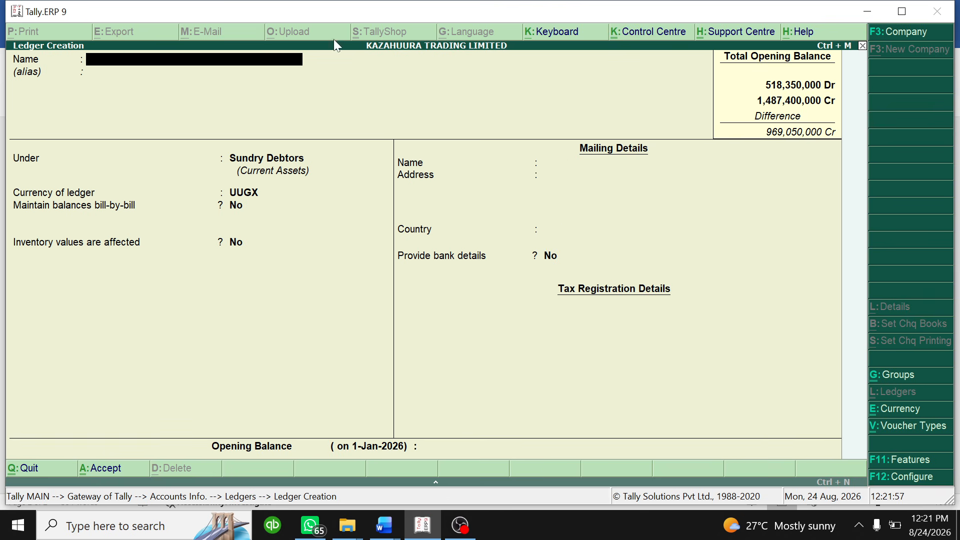
left_click(388, 516)
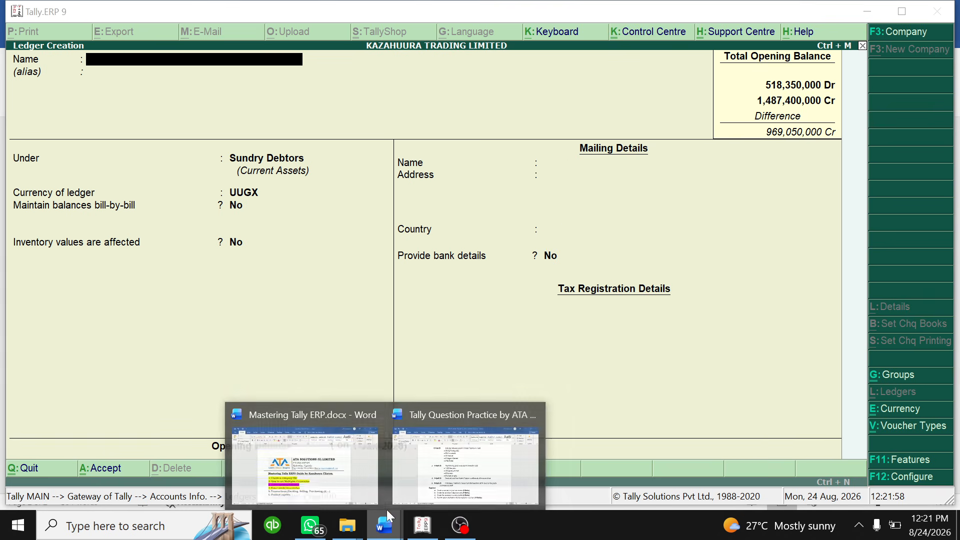
- Highlight the 9-Feb-25 Jaipur Traders cooking oil and soda purchase in yellow, then return to Tally
left_click(464, 465)
scroll(465, 350, "down", 4)
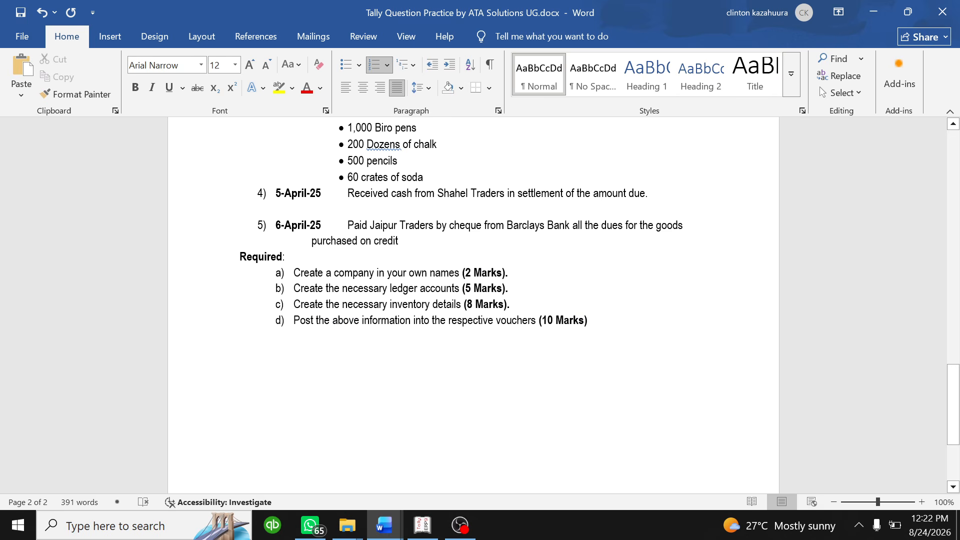
scroll(473, 305, "up", 15)
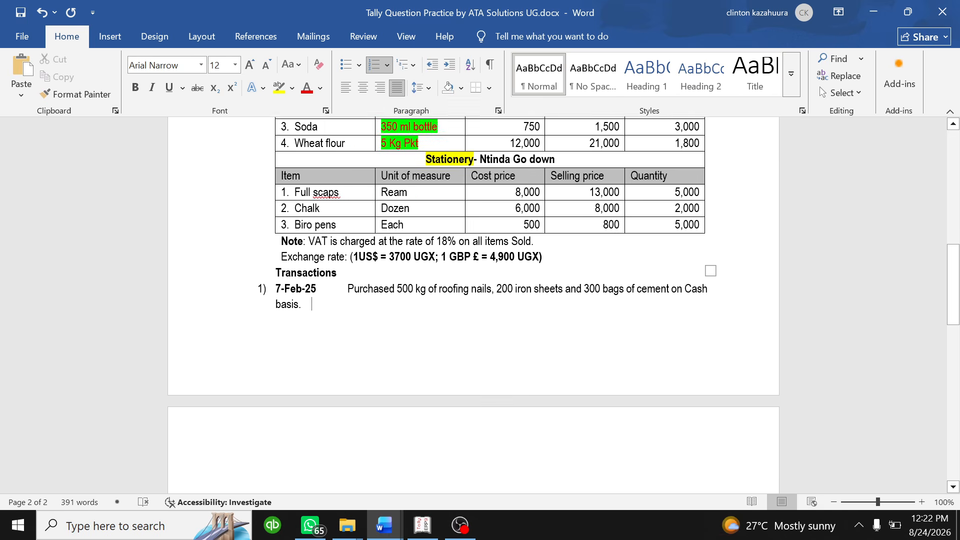
scroll(473, 305, "down", 3)
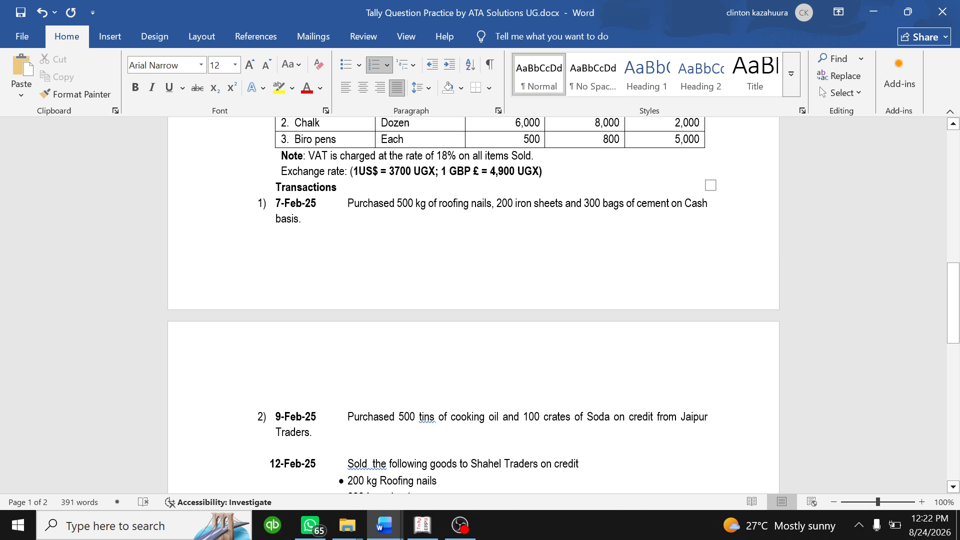
scroll(472, 304, "down", 1)
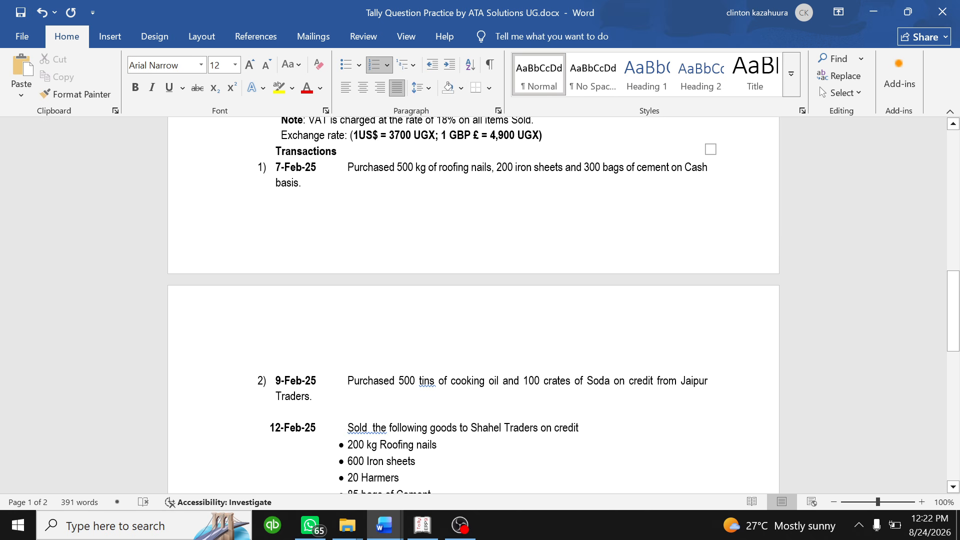
scroll(473, 305, "up", 2)
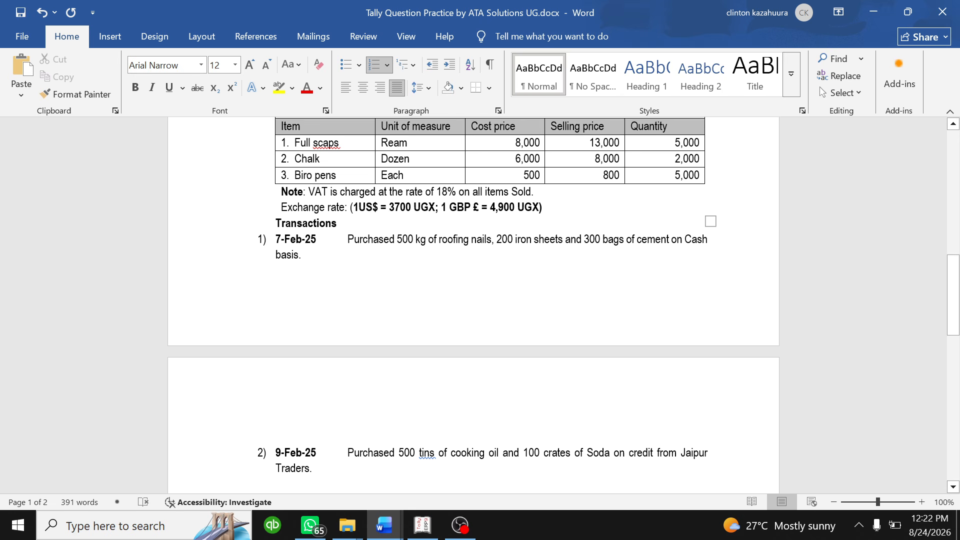
scroll(473, 305, "down", 4)
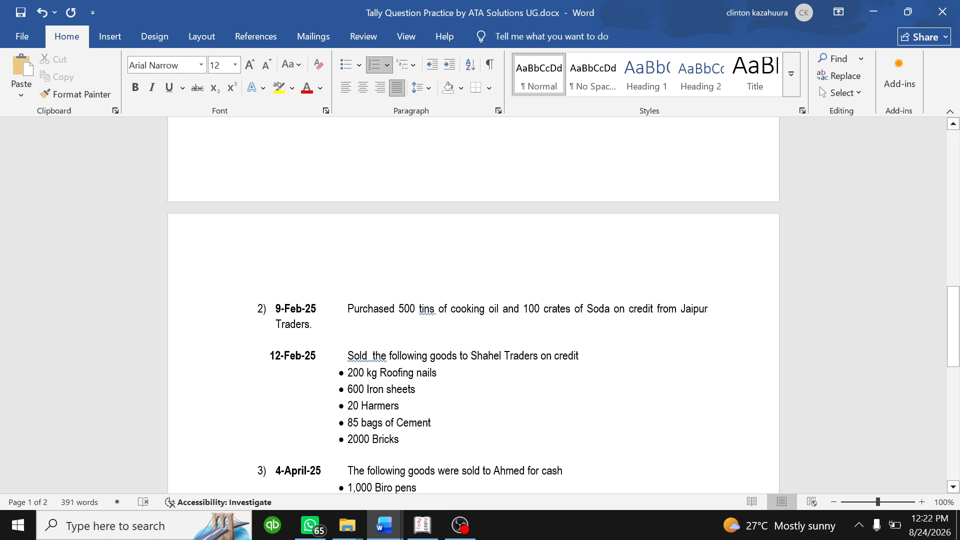
triple_click(304, 324)
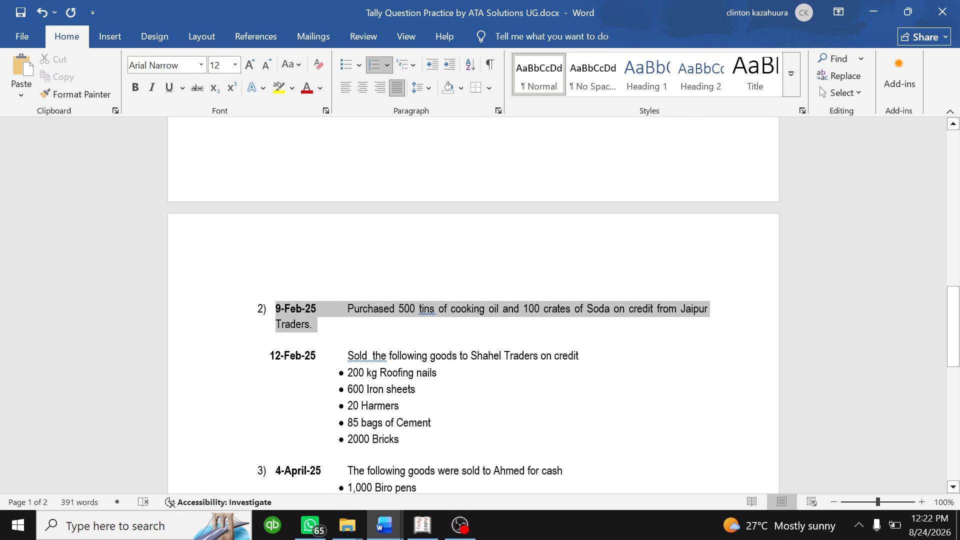
left_click(306, 285)
left_click(346, 309)
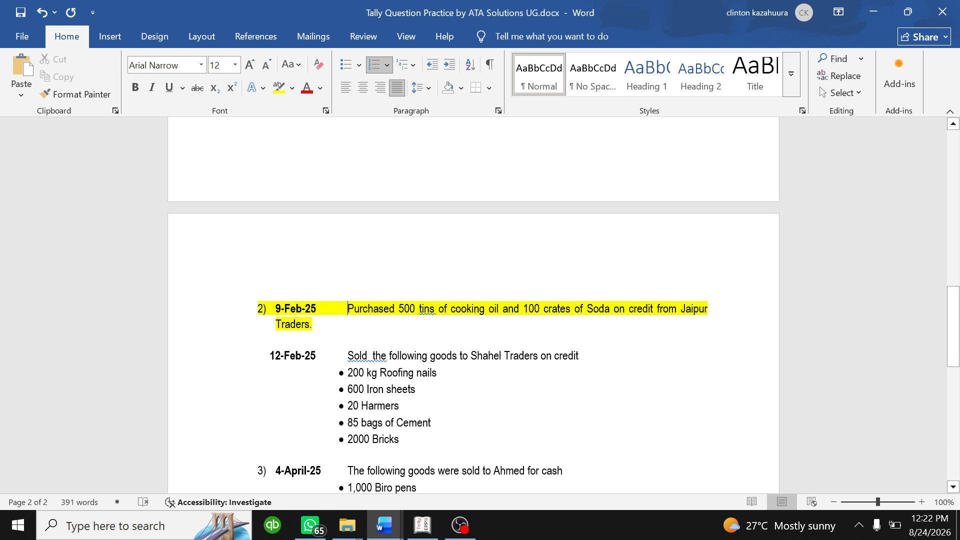
left_click(422, 525)
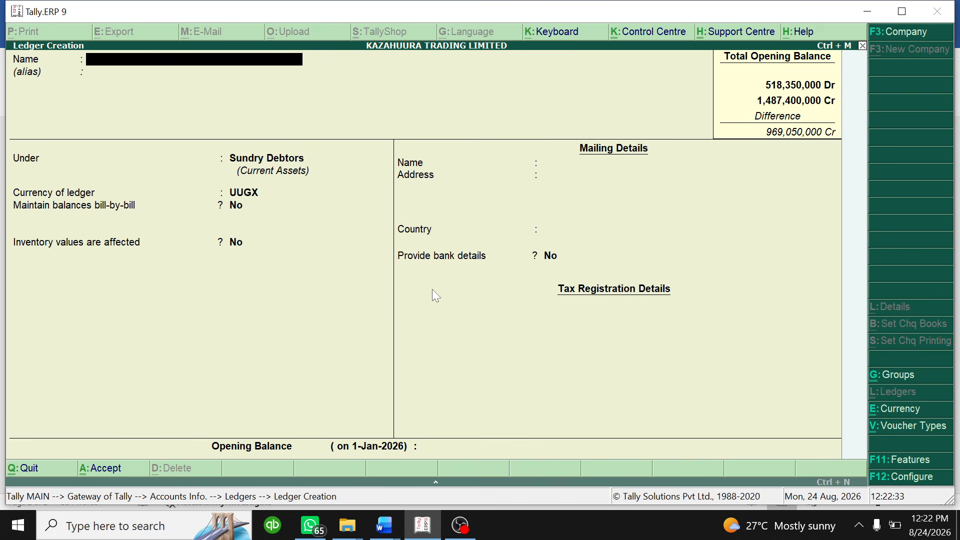
- Abandon the unfinished ledger without saving and close the ledgers menu
key("Escape")
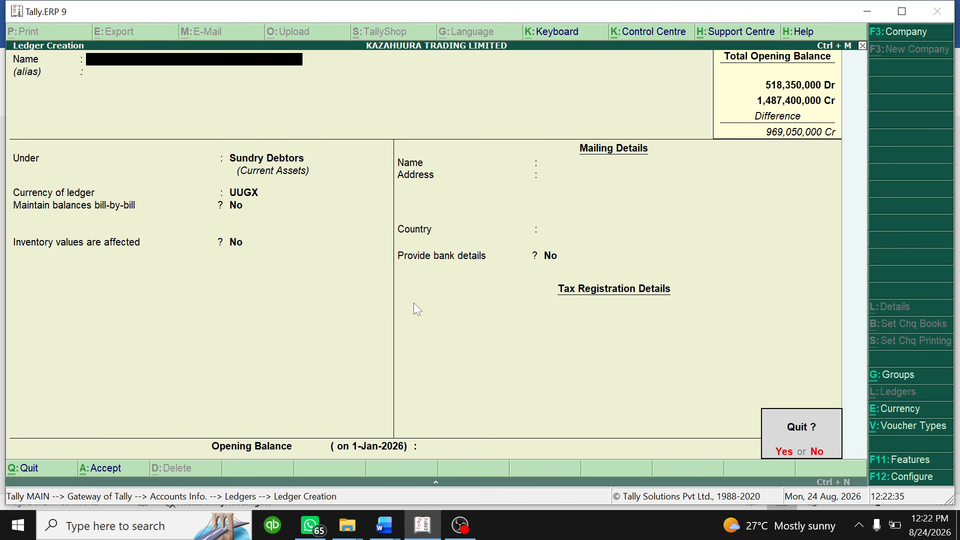
key("y")
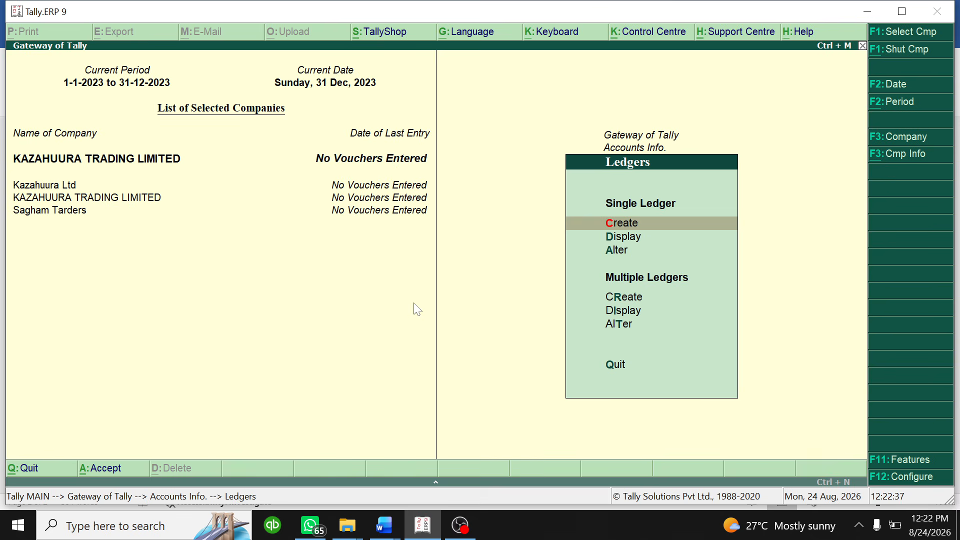
key("Escape")
key("Escape")
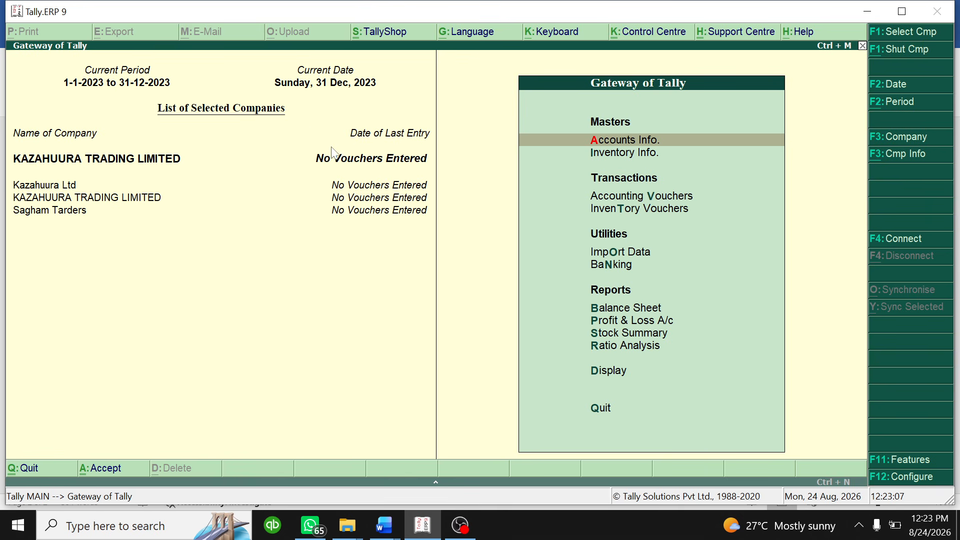
- Go to accounting voucher entry, then check the question document in Word
left_click(665, 198)
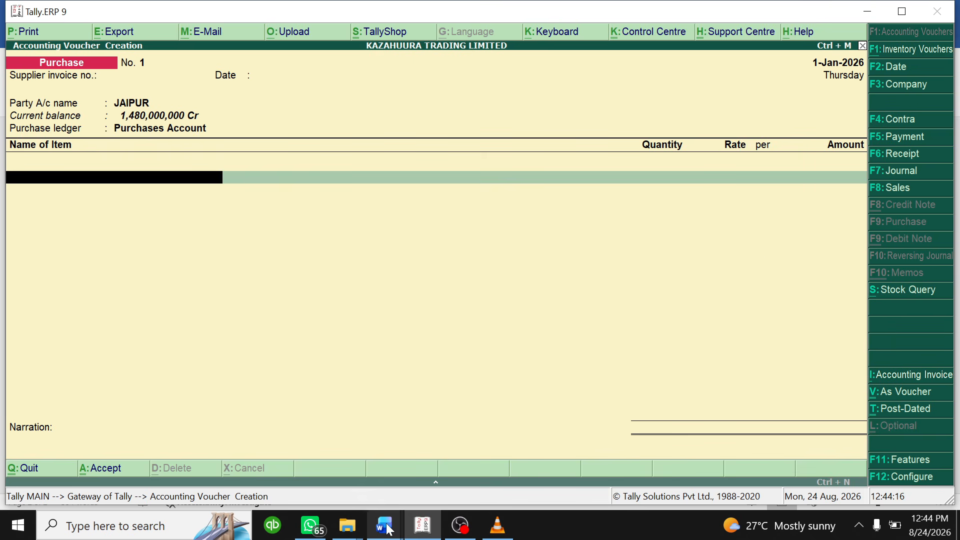
mouse_move(383, 514)
left_click(415, 493)
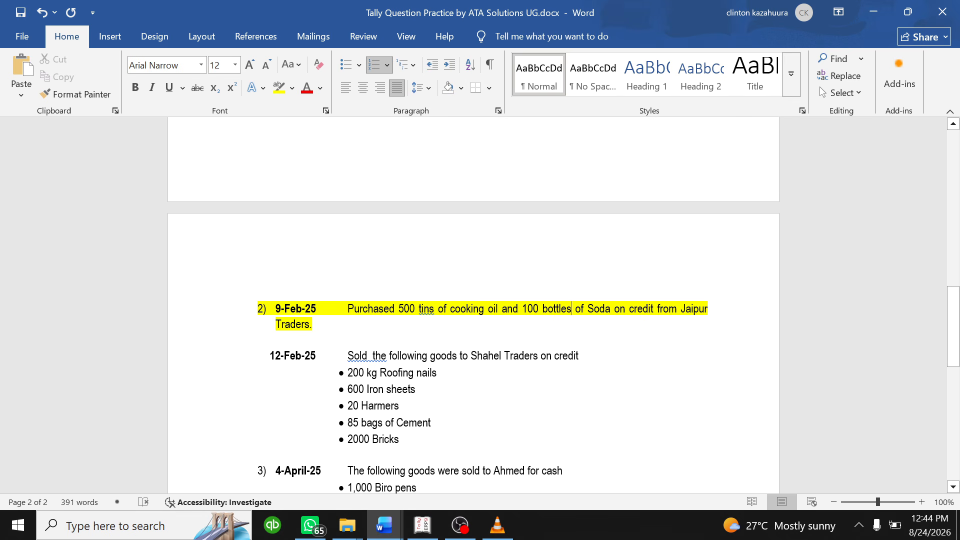
- Add 500 tins of COOKING OIL at 40,000 each (20,000,000) to the purchase
left_click(422, 525)
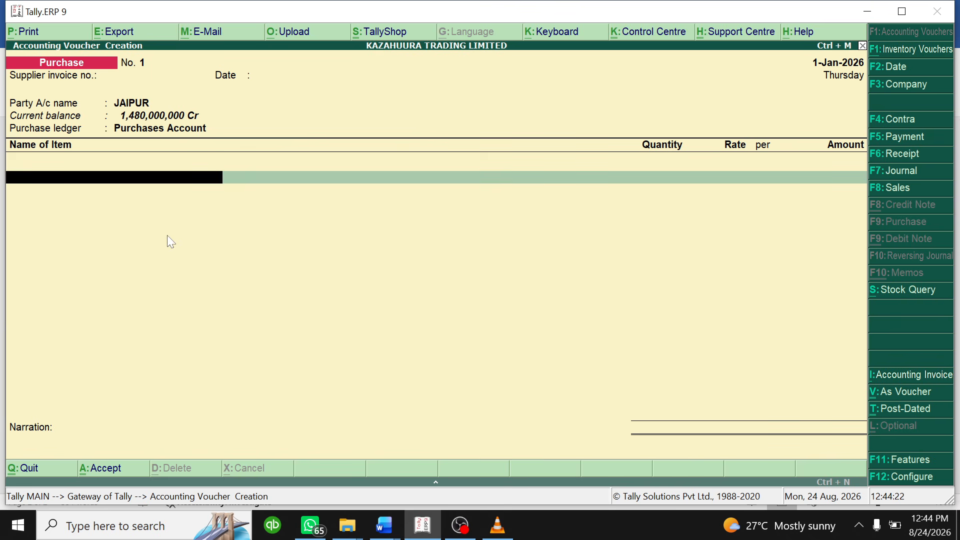
type("C")
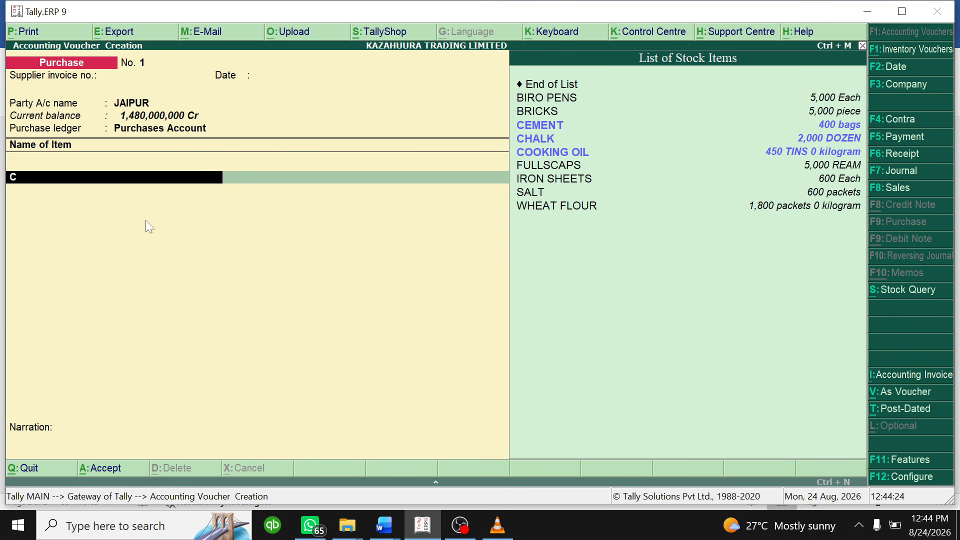
key("Down")
key("Down")
key("Down")
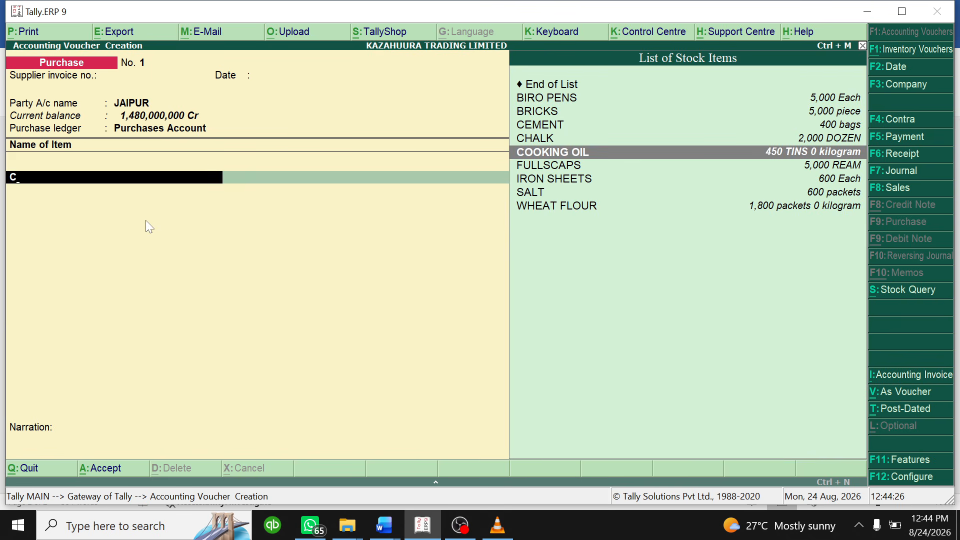
key("Return")
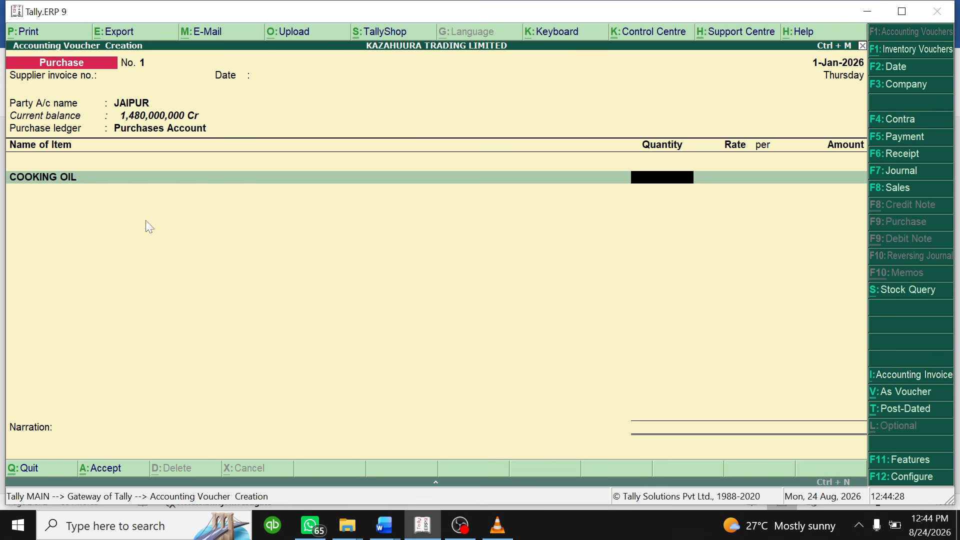
type("500")
key("Return")
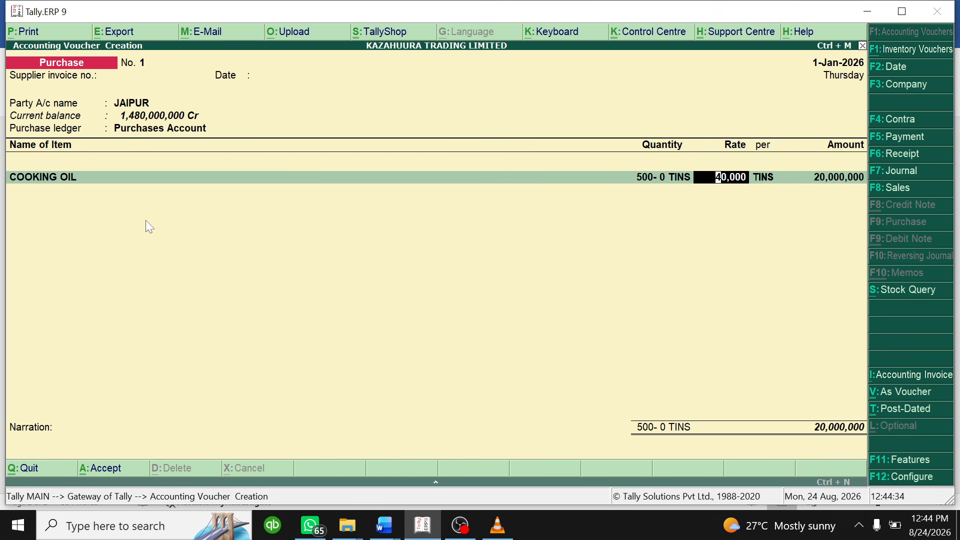
key("Return")
key("Return")
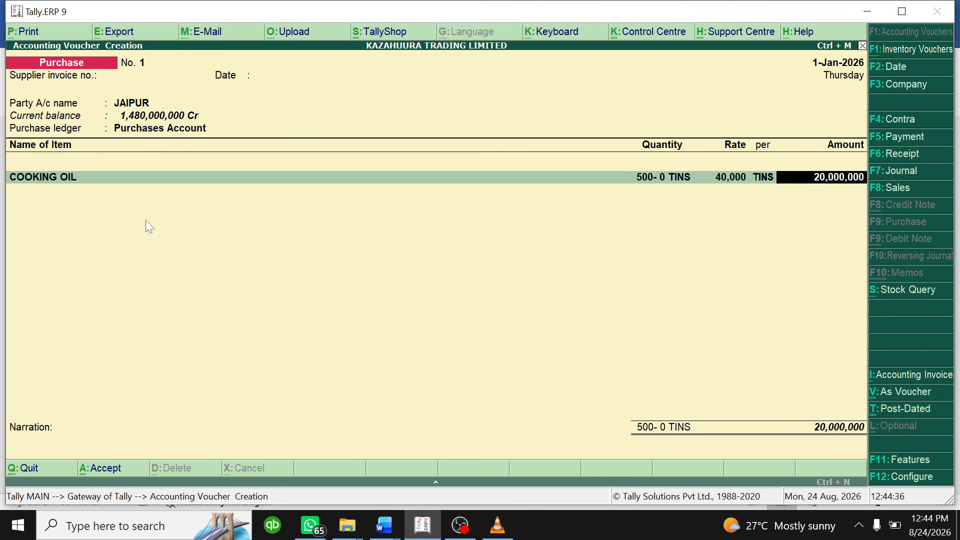
key("Return")
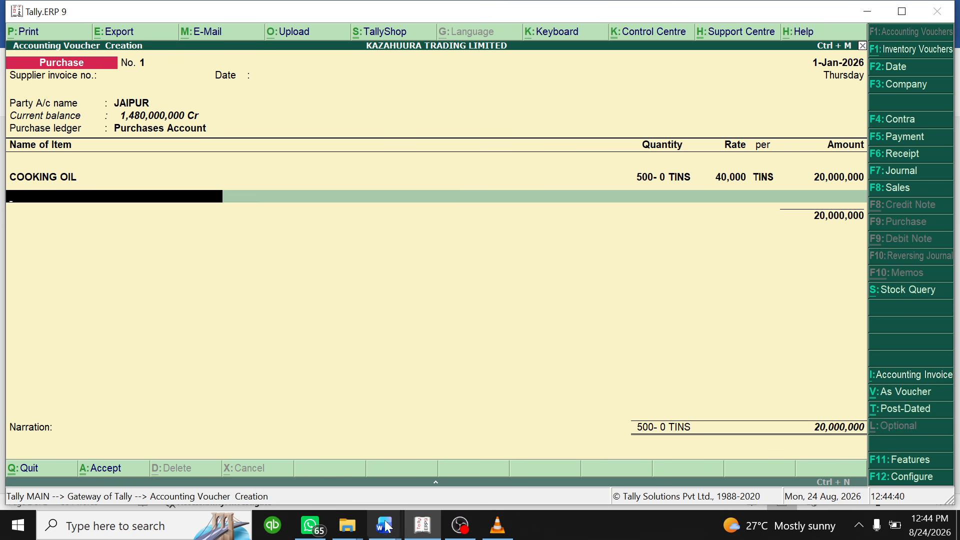
- Add 100 bottles of SODA at 750 each, a 75,000 line
mouse_move(384, 523)
left_click(463, 457)
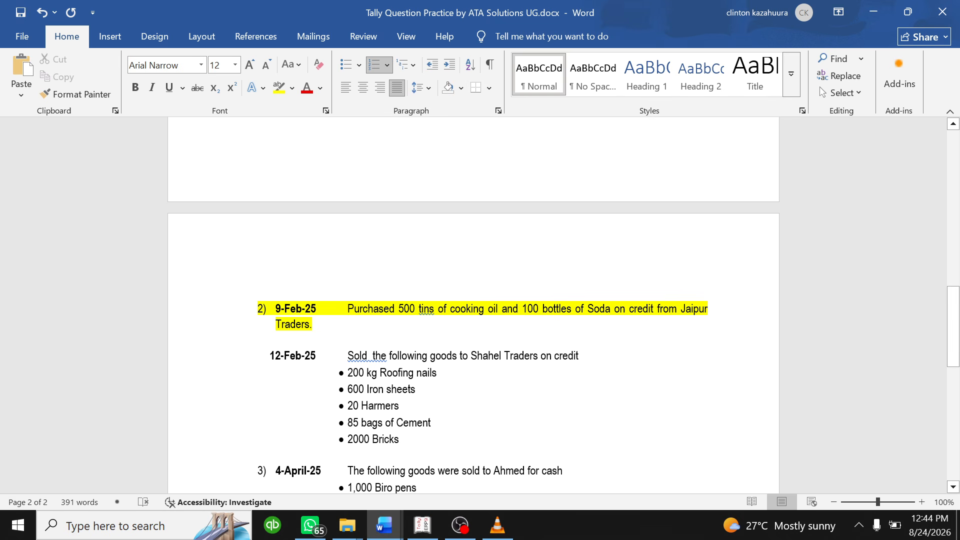
left_click(422, 525)
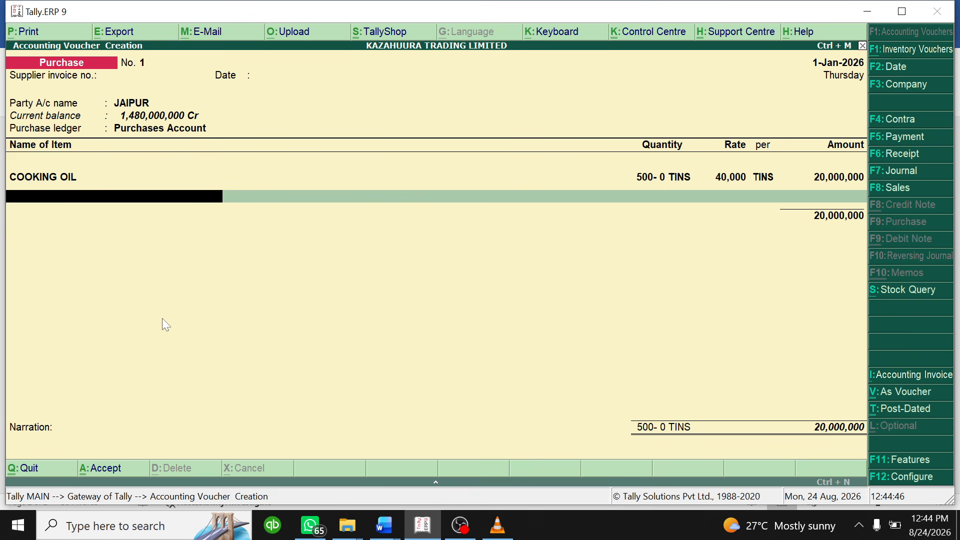
type("Soda")
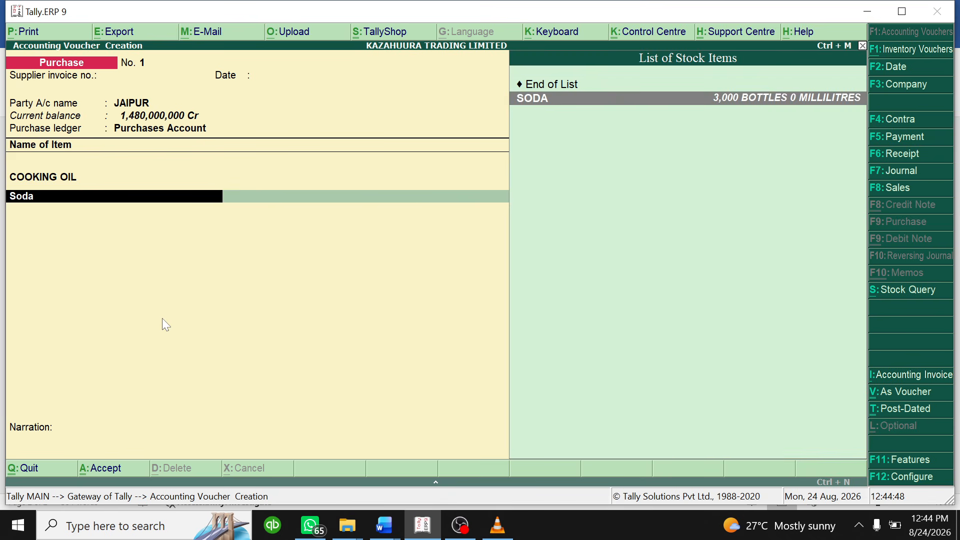
key("Return")
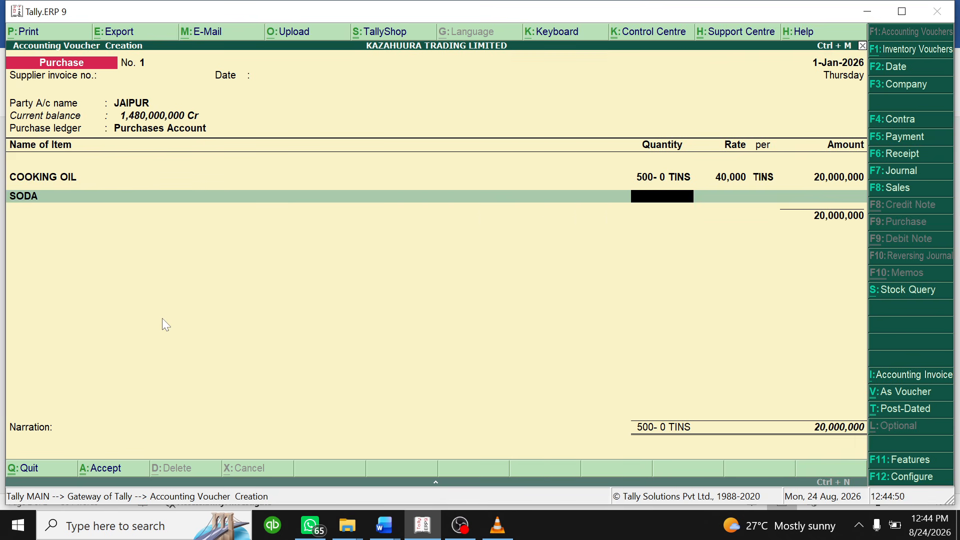
type("100")
key("Return")
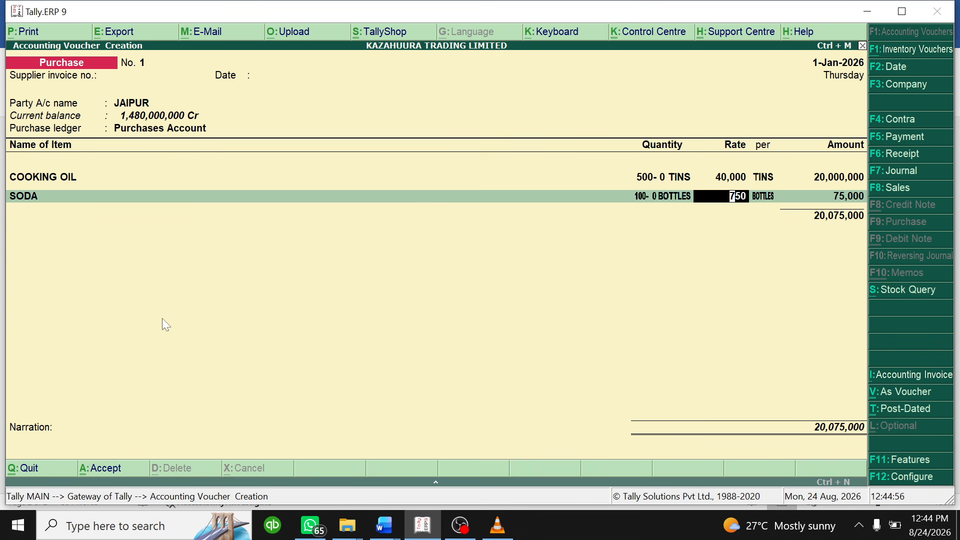
key("Return")
key("Return")
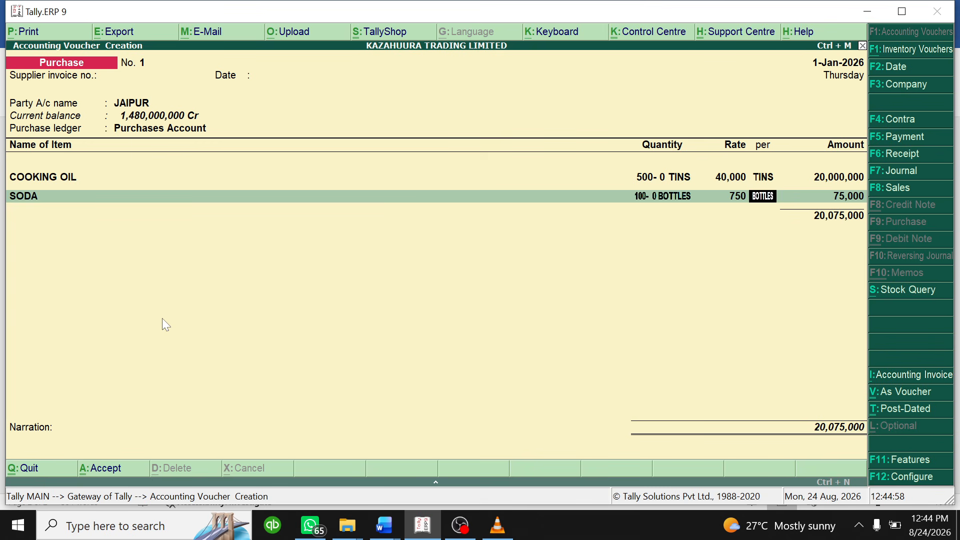
key("Return")
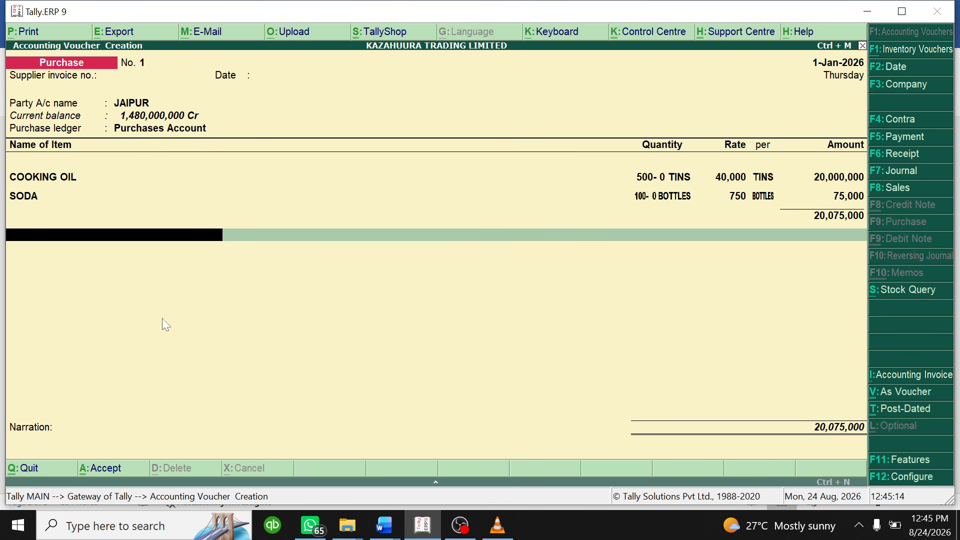
- Add 18% VAT of 3,613,500 and save purchase voucher No. 1 totalling 23,688,500
type("Va")
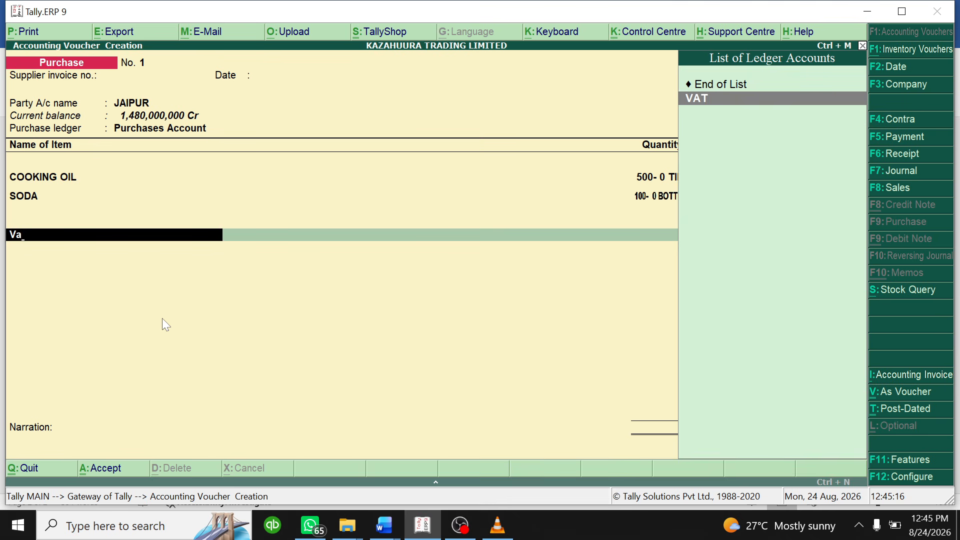
key("Return")
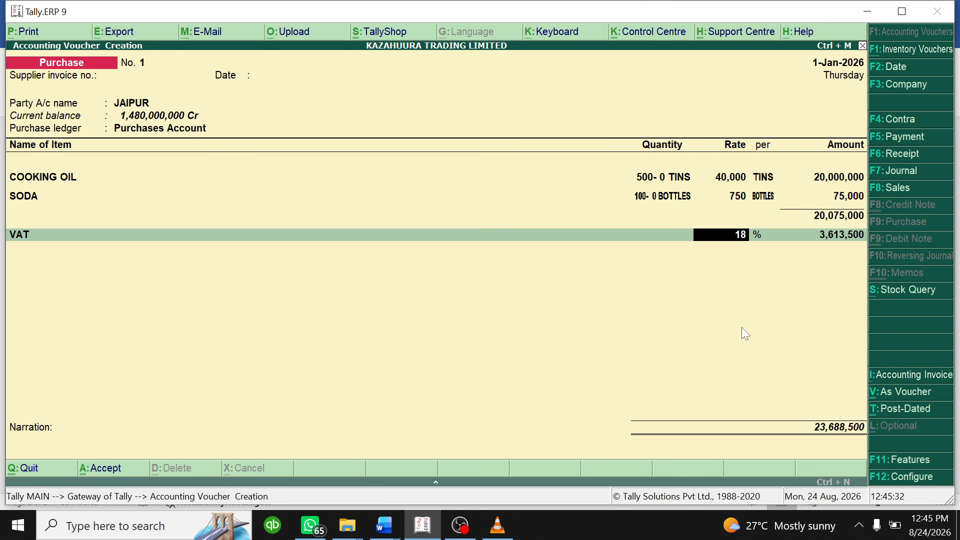
key("Return")
key("Return")
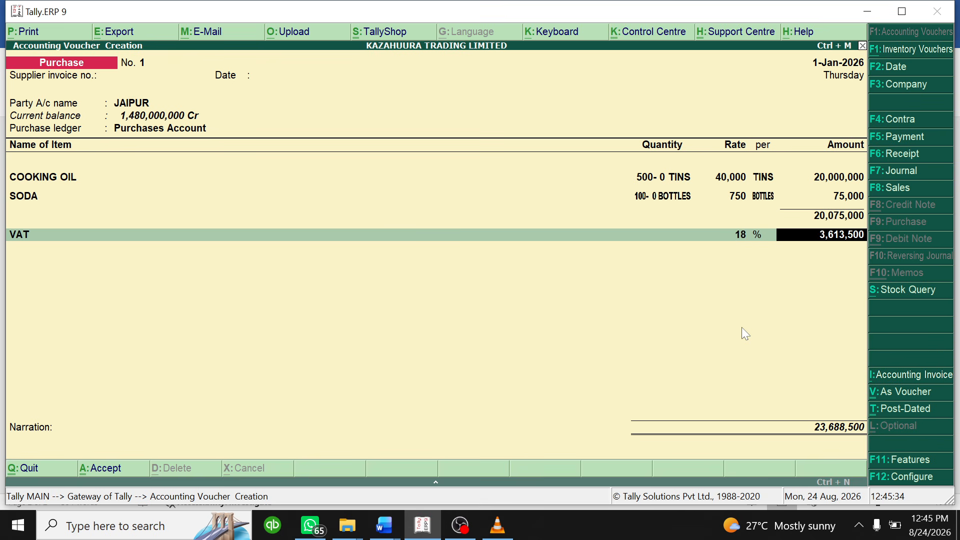
key("Return")
key("Return")
key("Return")
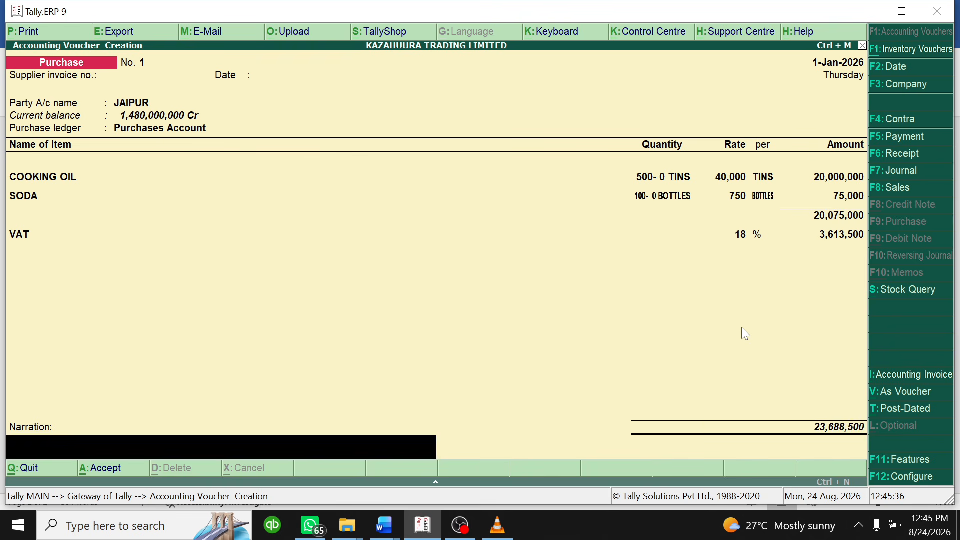
key("y")
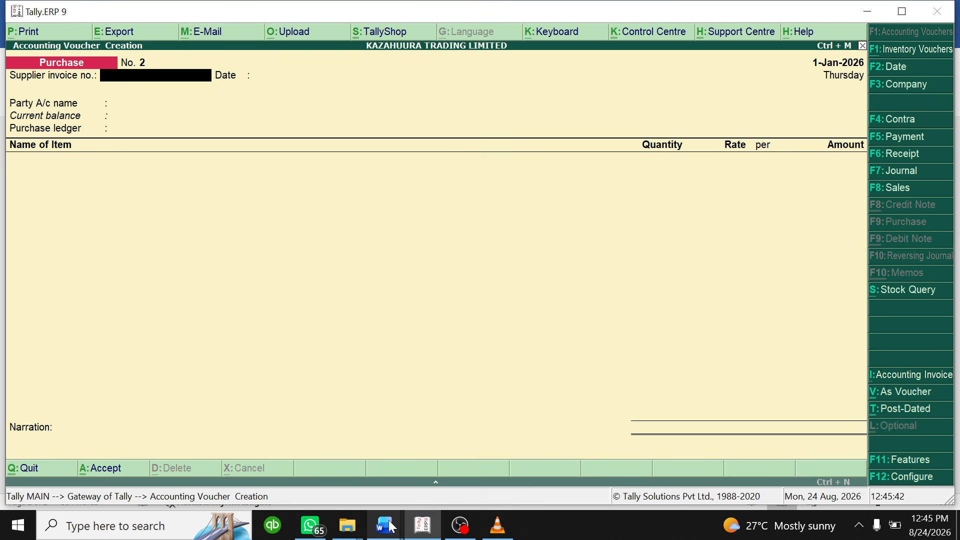
- Select the 12-Feb-25 Shahel Traders sale details in the Word question
mouse_move(392, 527)
left_click(420, 462)
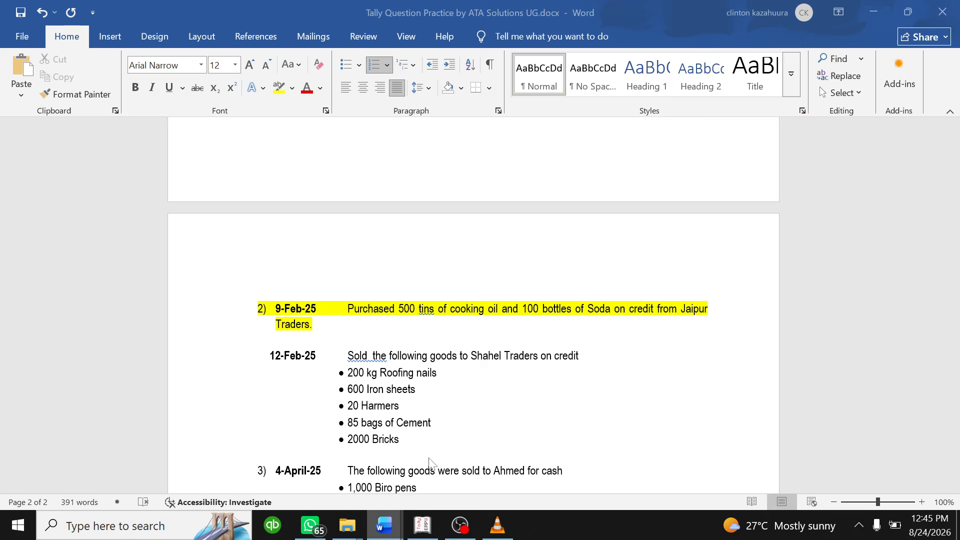
scroll(473, 306, "down", 3)
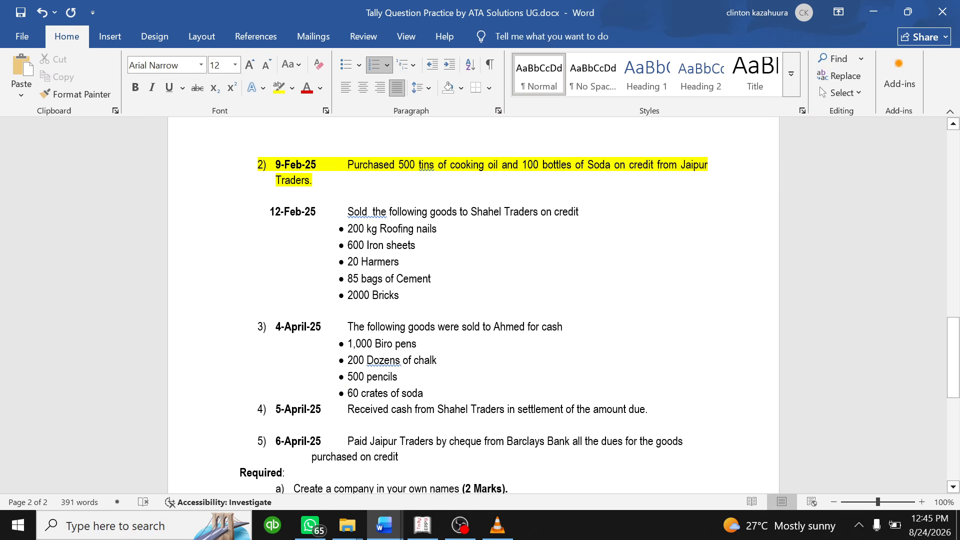
left_click_drag(399, 295, 265, 211)
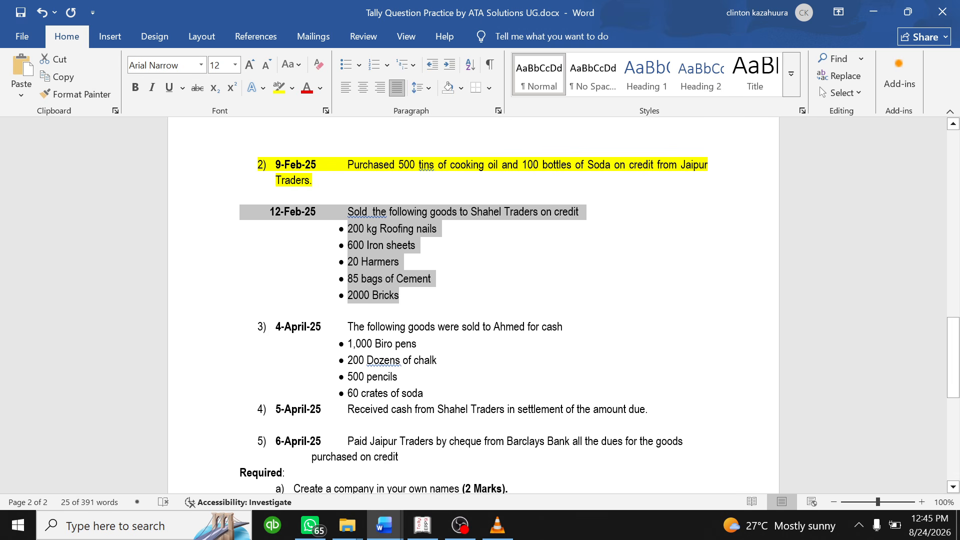
- Quit voucher creation in Tally, returning to the Gateway of Tally
left_click(423, 525)
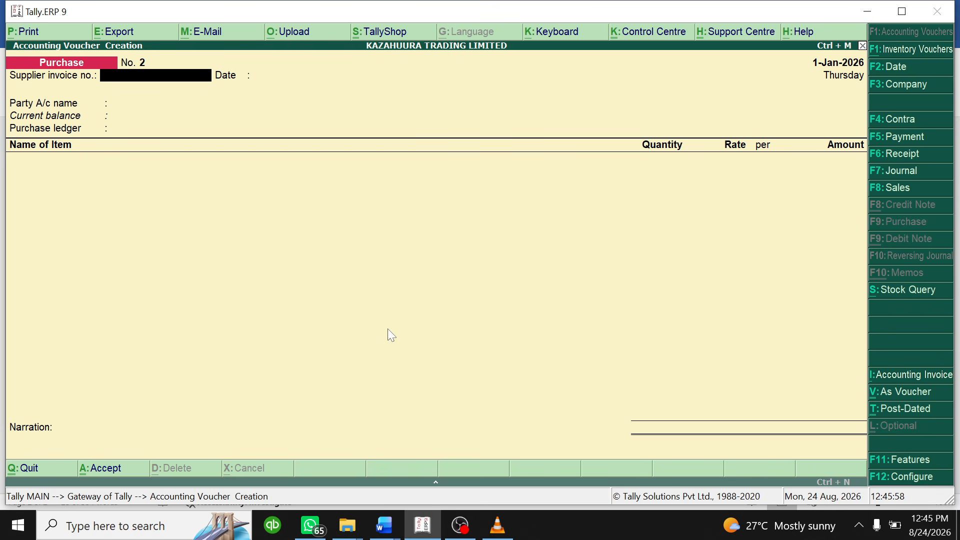
key("Escape")
key("y")
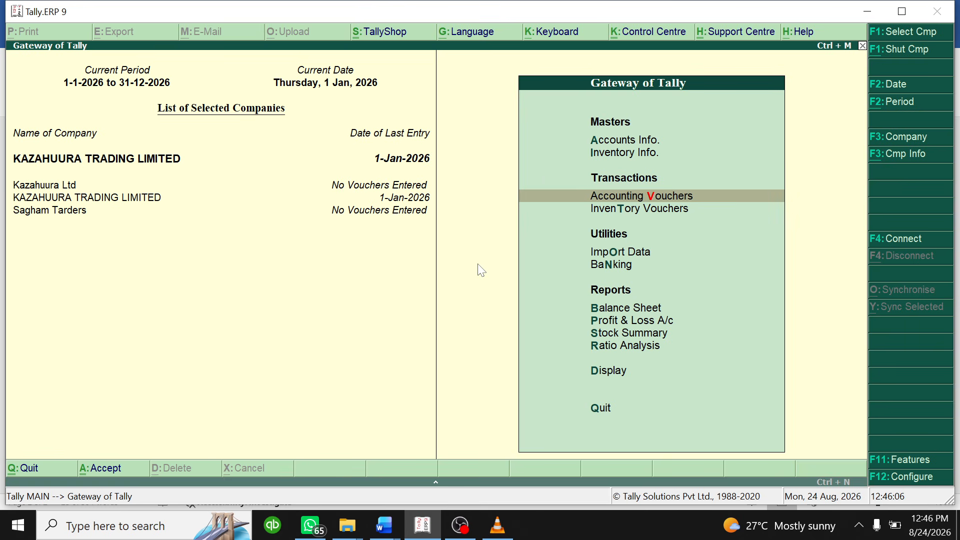
- Start a new accounting voucher and switch its type to Sales
left_click(650, 198)
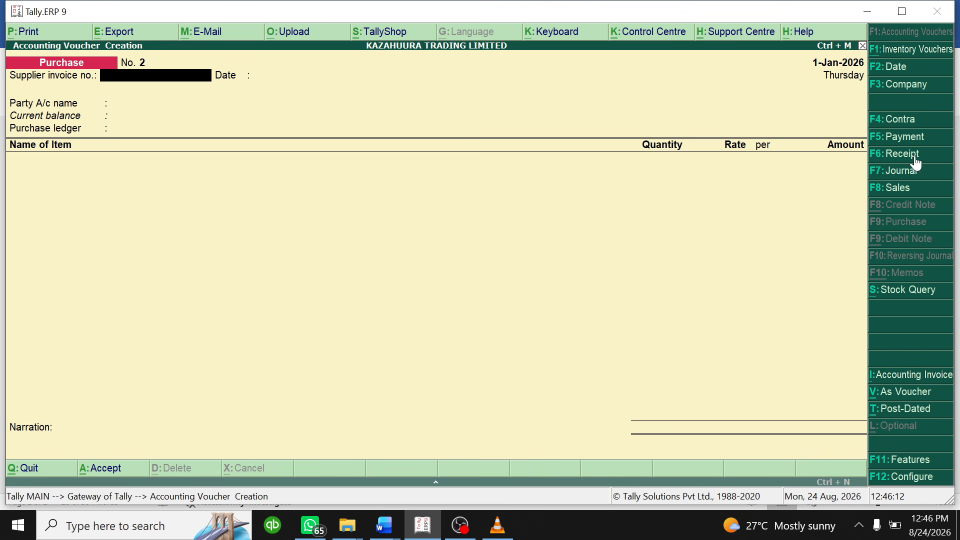
left_click(899, 188)
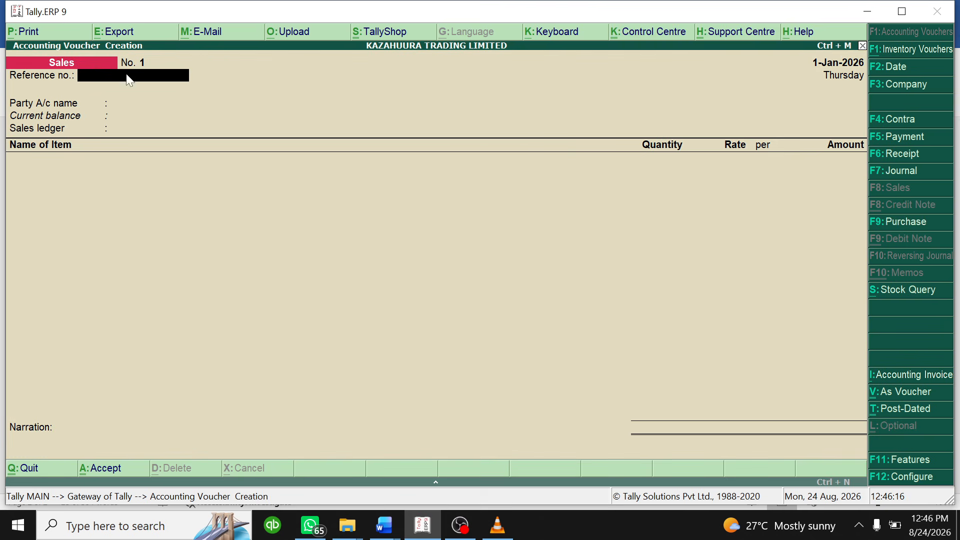
key("Return")
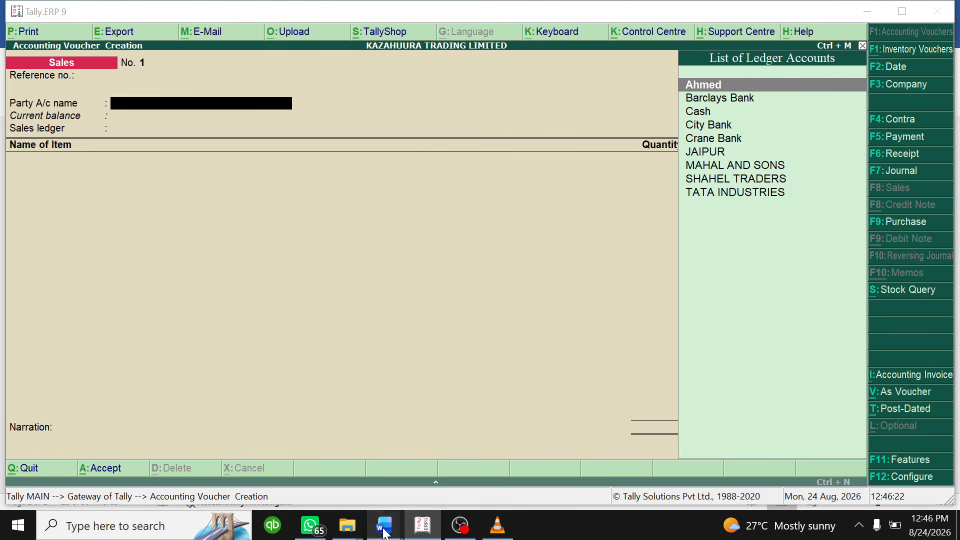
- Highlight the 12-Feb-25 Shahel Traders sale block in magenta in Word
mouse_move(384, 525)
left_click(459, 453)
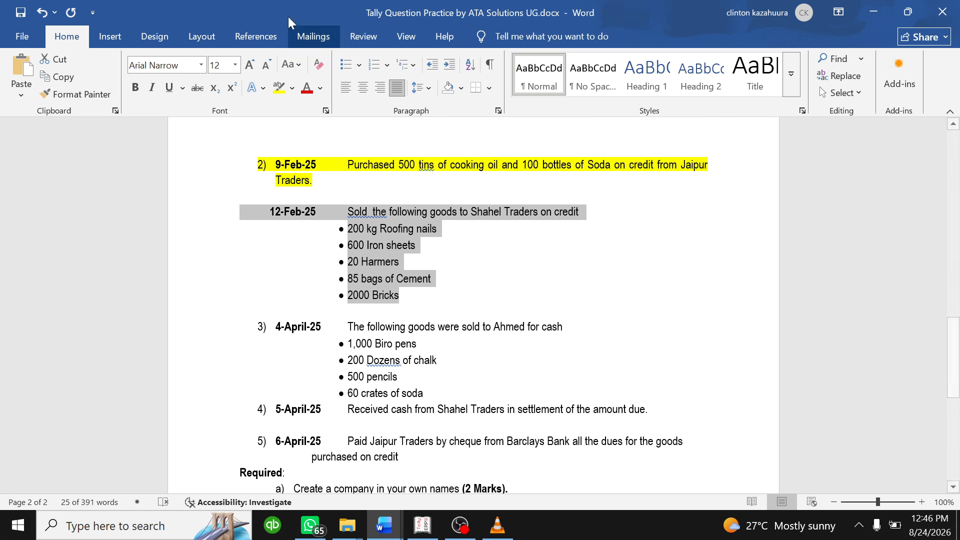
left_click(292, 88)
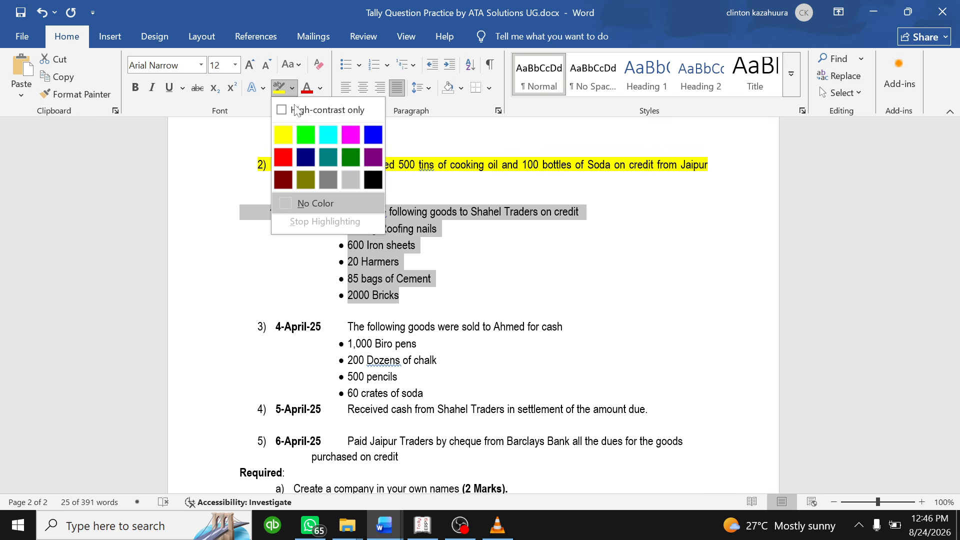
left_click(351, 135)
left_click(417, 279)
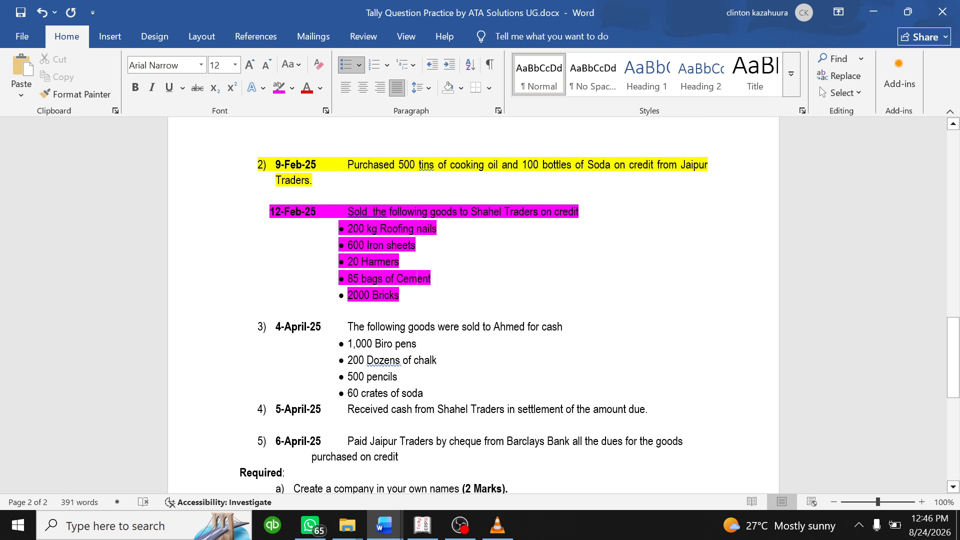
- Set SHAHEL TRADERS as the party and Sales Account as the sales ledger
left_click(422, 524)
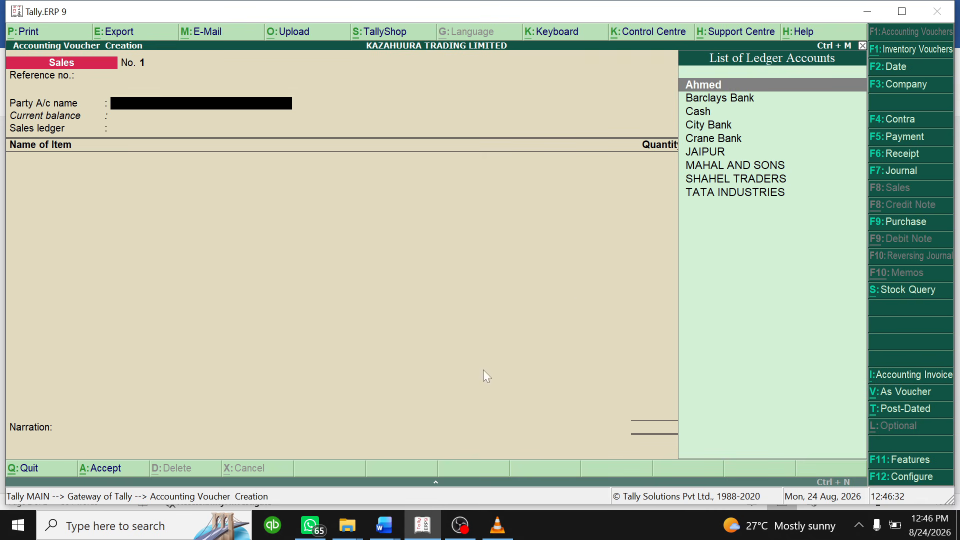
type("S")
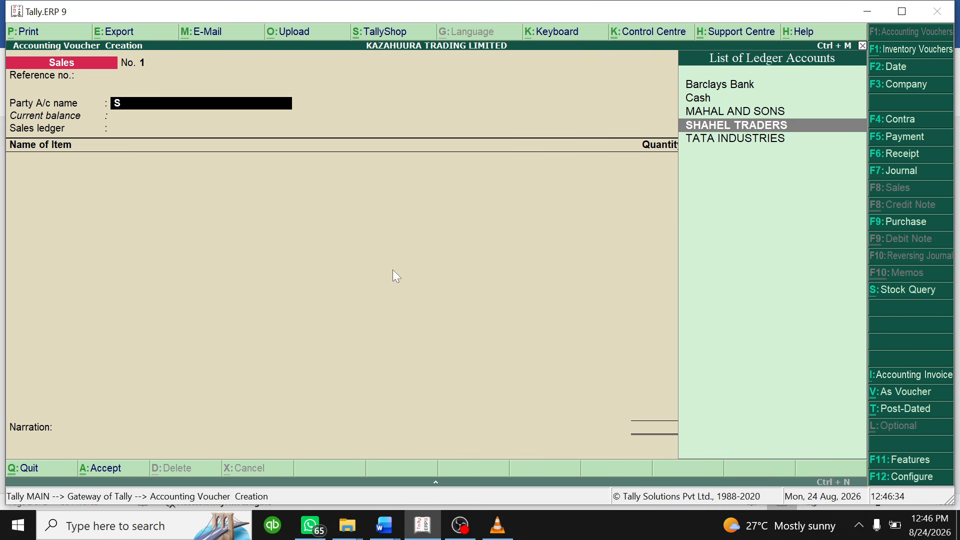
key("Return")
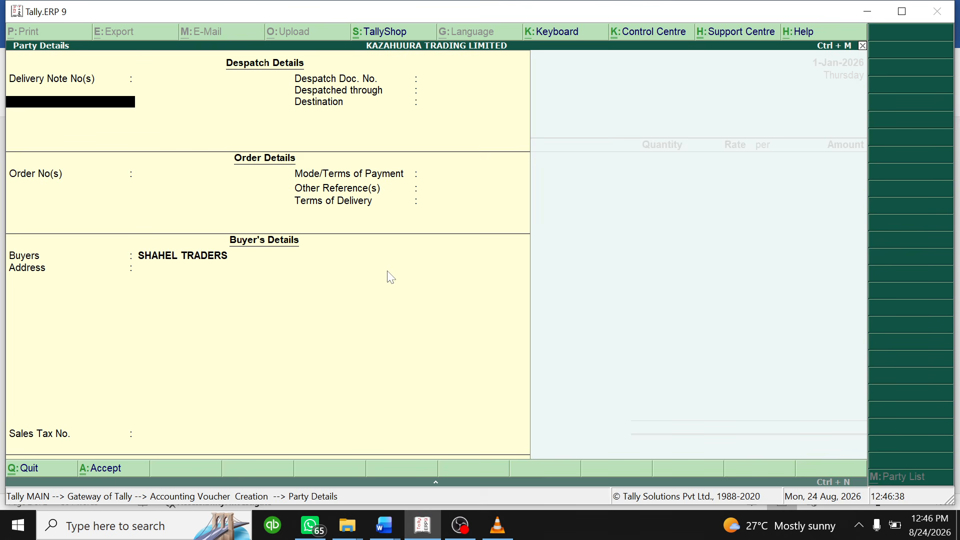
key("Return")
key("Return")
key("Return")
key("Return")
key("Return")
key("Return")
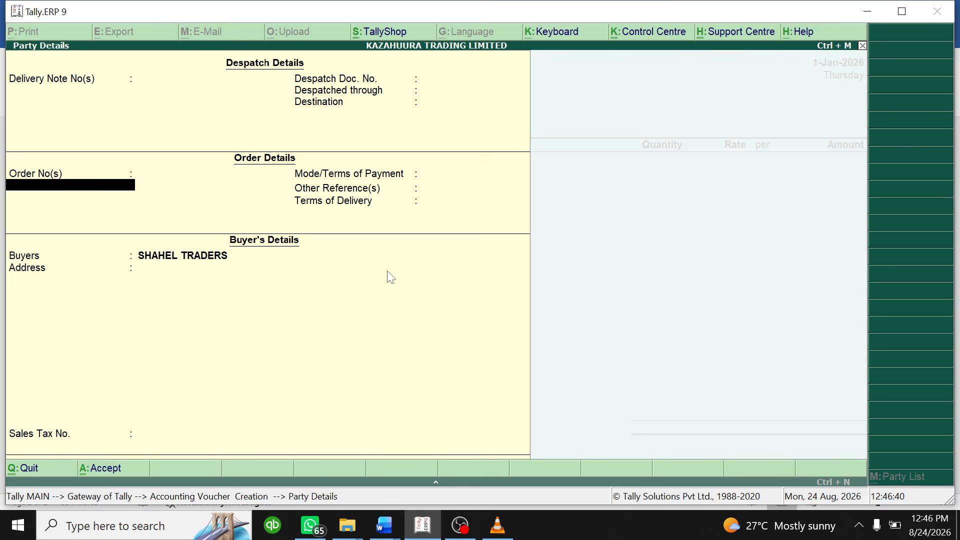
key("Return")
key("Return")
key("Return")
key("Return")
key("Return")
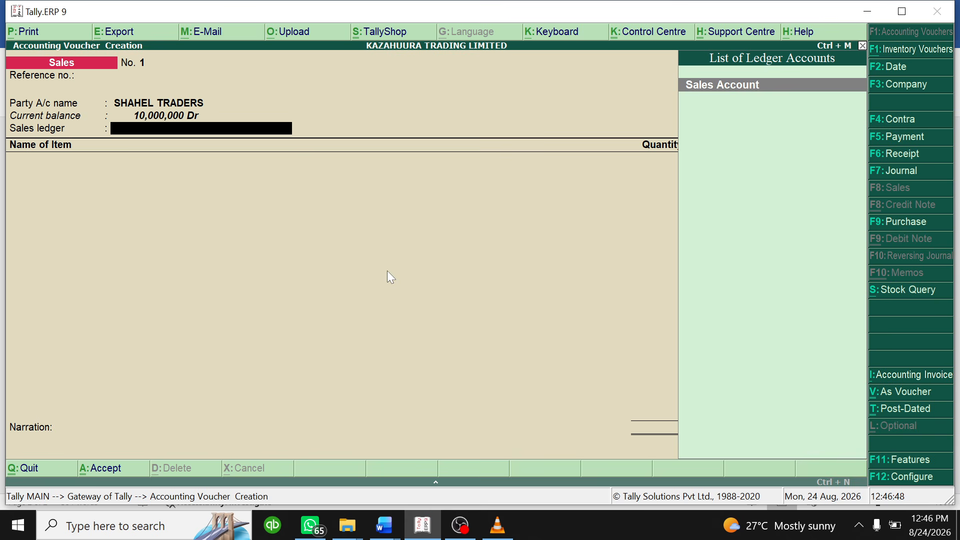
key("Return")
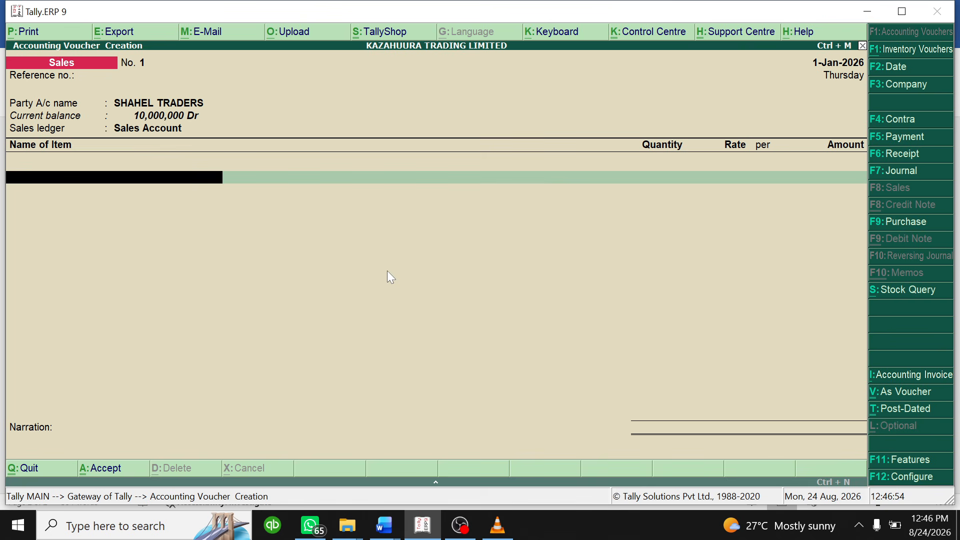
left_click(383, 525)
left_click(444, 459)
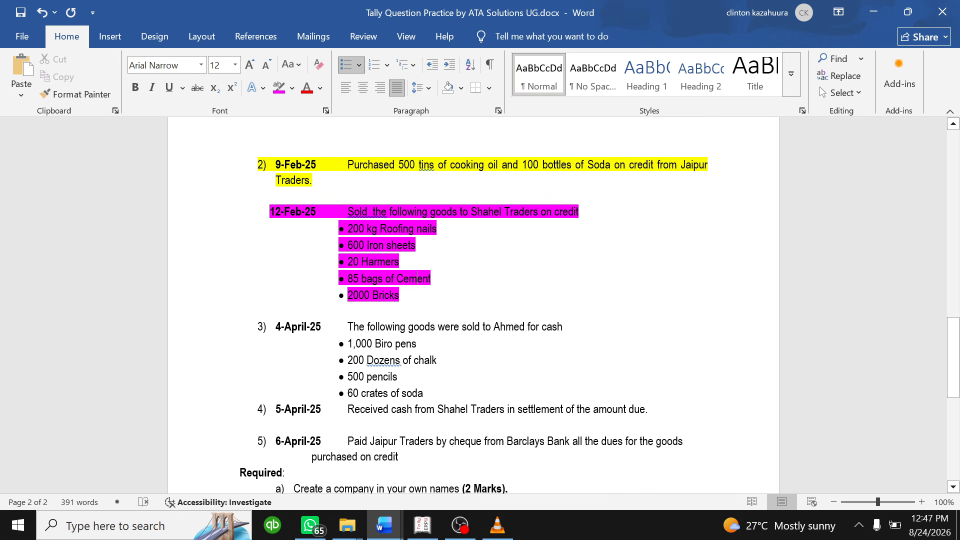
left_click(422, 525)
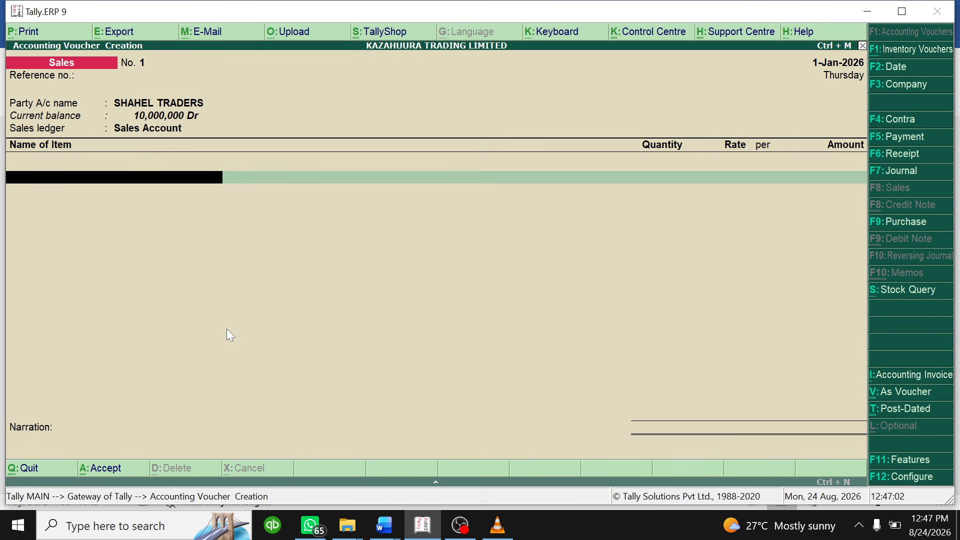
- Add 200 kilogram of ROOFING NAILS at 8,000 to the sale
type("Roo")
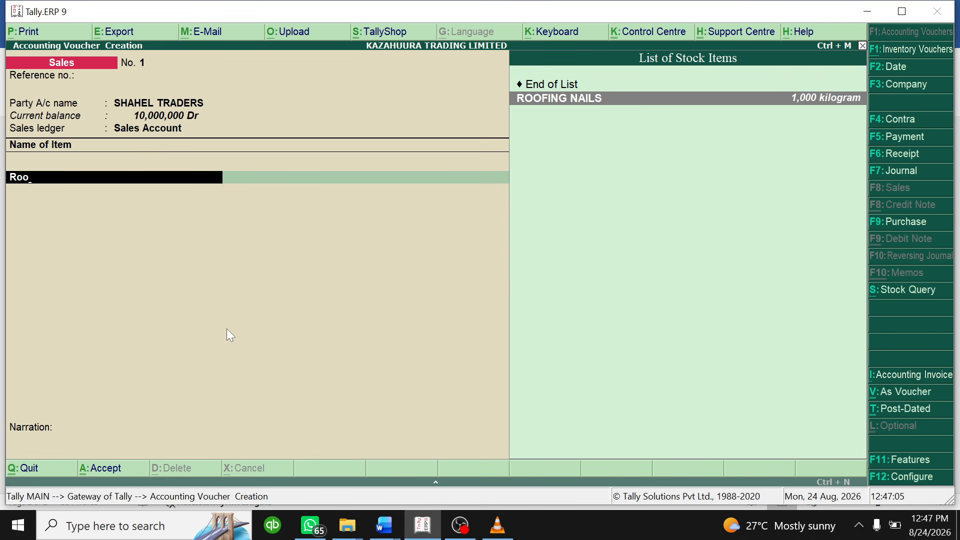
key("Return")
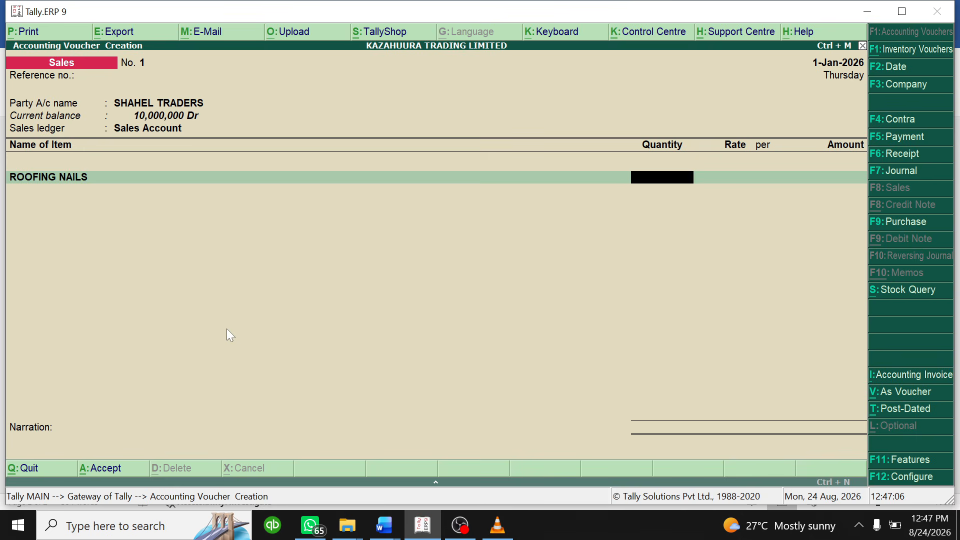
type("200")
key("Return")
key("Return")
key("Return")
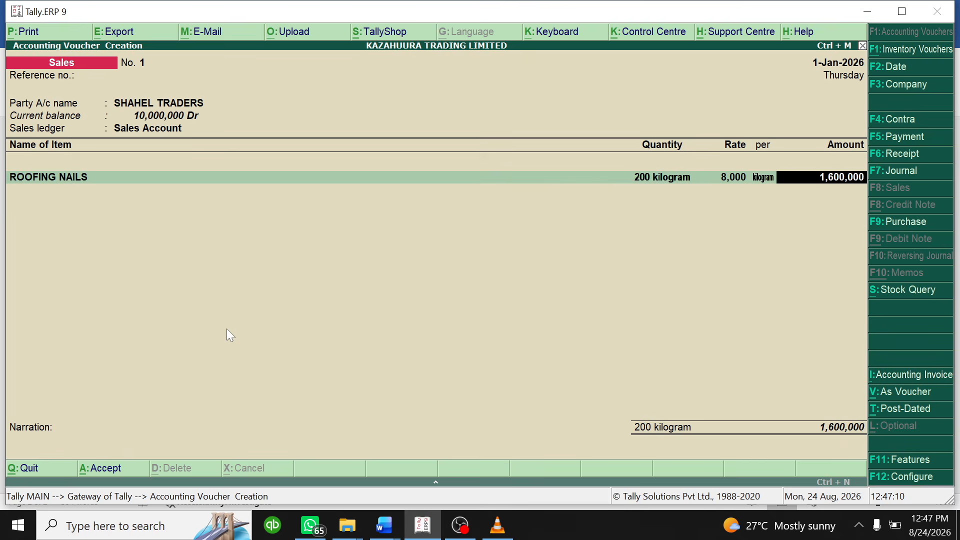
key("Return")
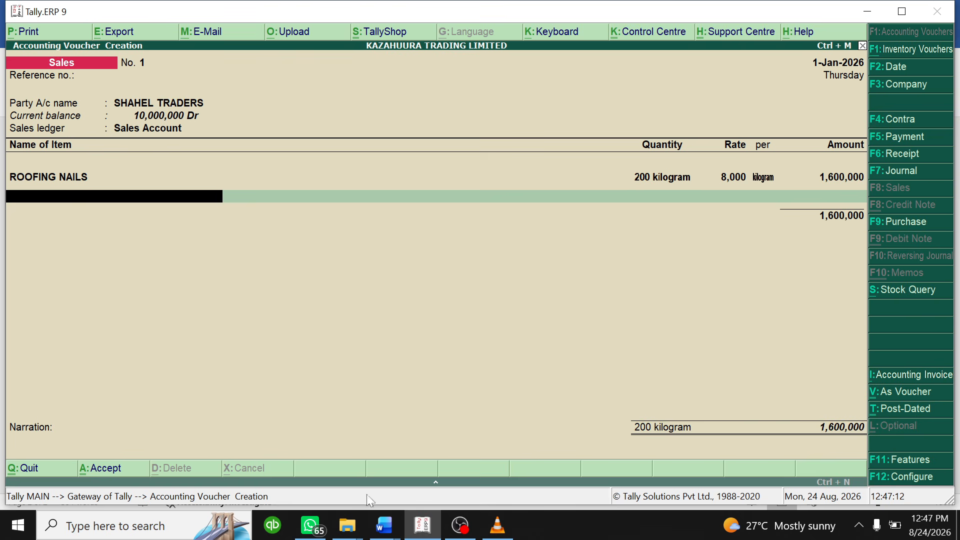
left_click(384, 525)
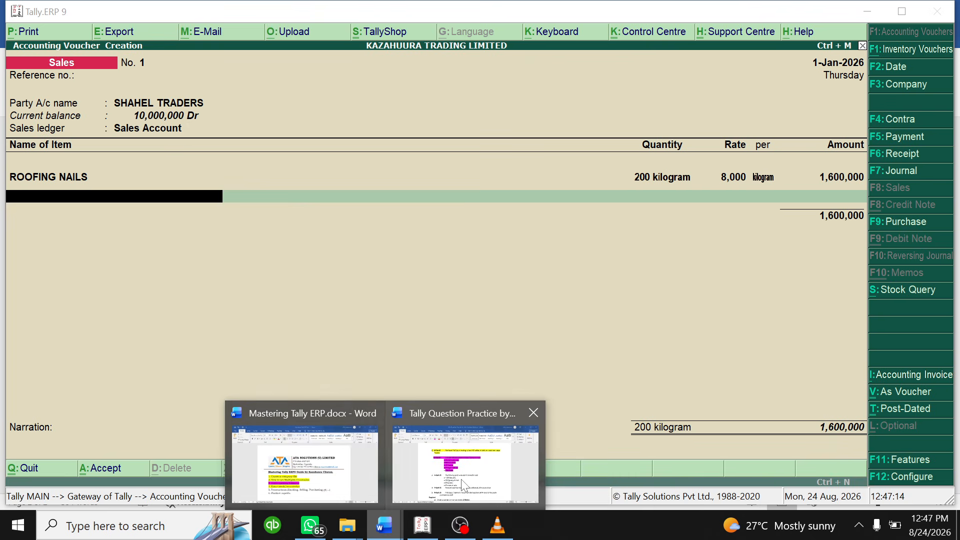
left_click(407, 470)
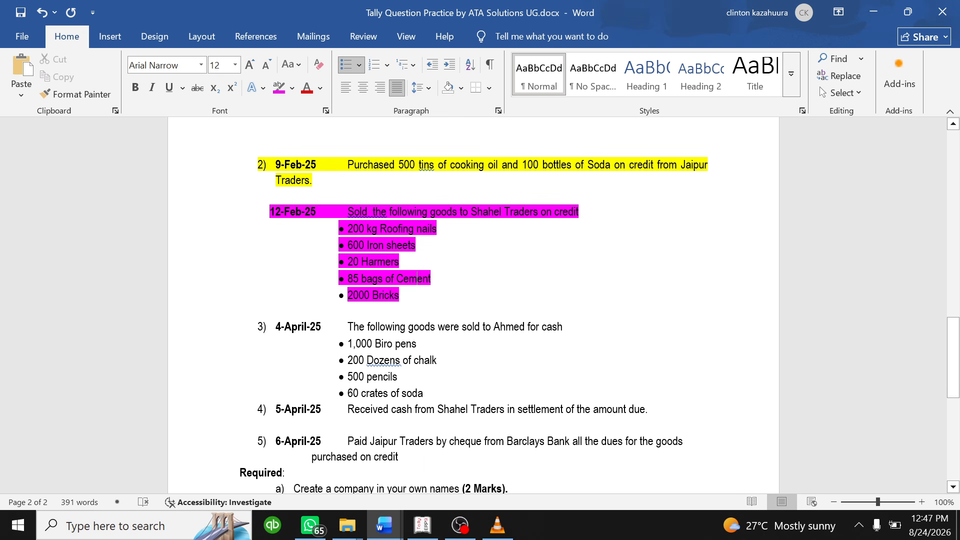
- Add 600 IRON SHEETS at 43,000, bringing the total to 27,400,000
left_click(423, 525)
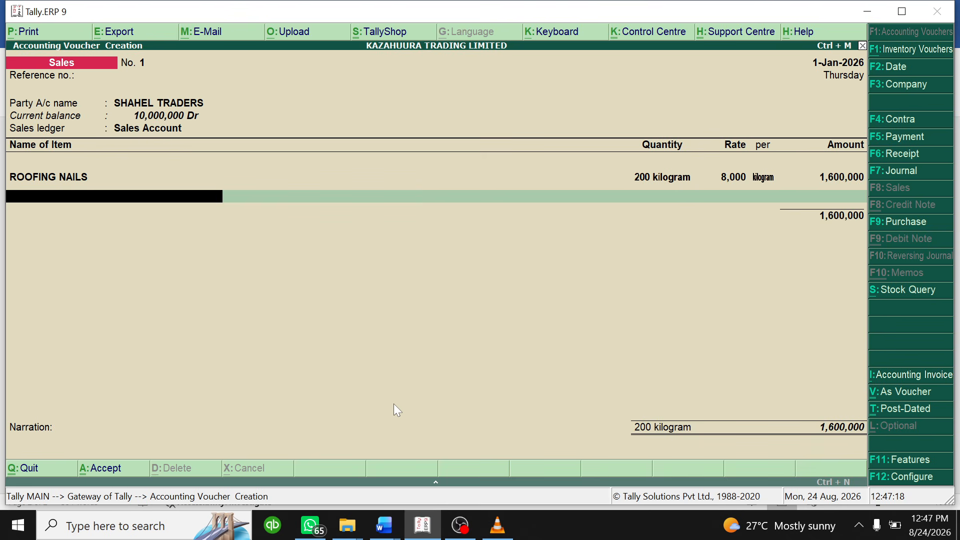
type("Iro")
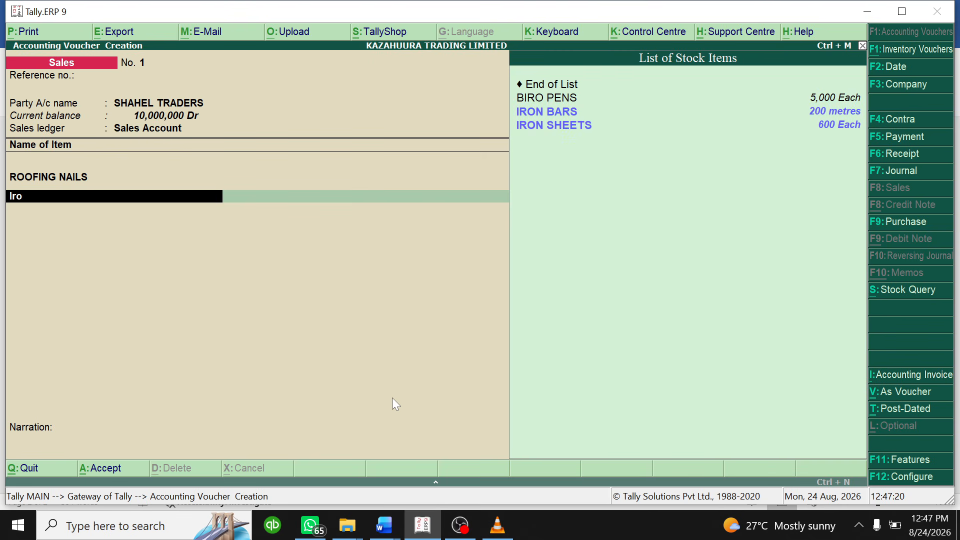
left_click(562, 126)
key("Return")
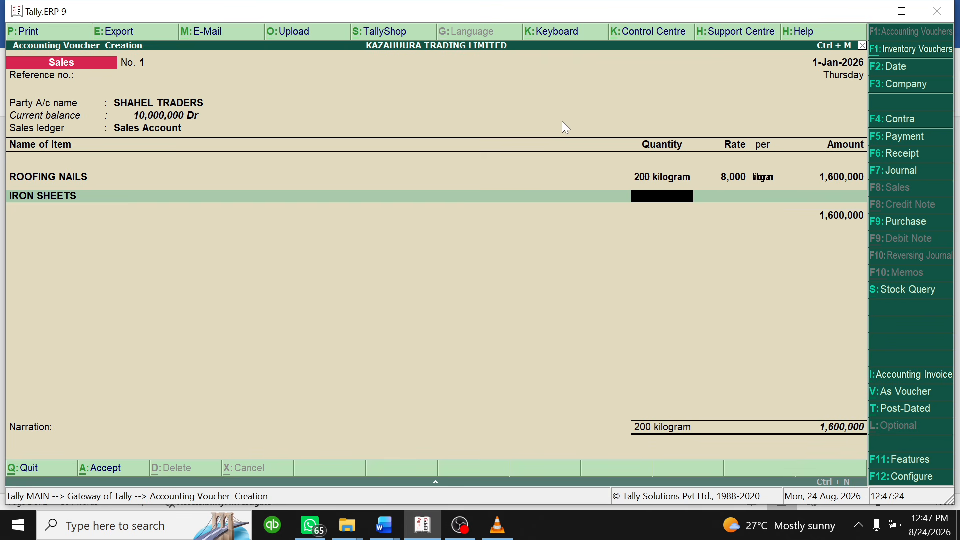
type("600")
key("Return")
key("Return")
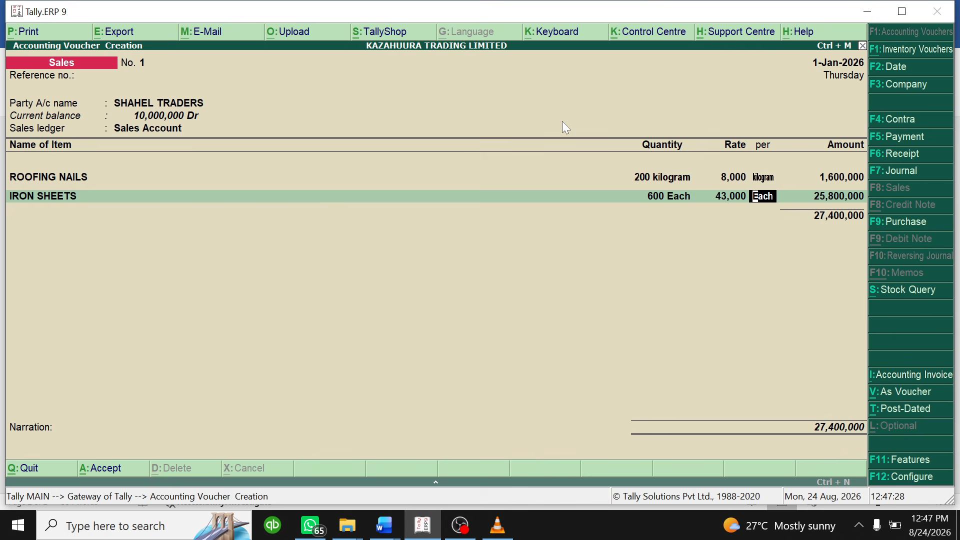
key("Return")
key("Return")
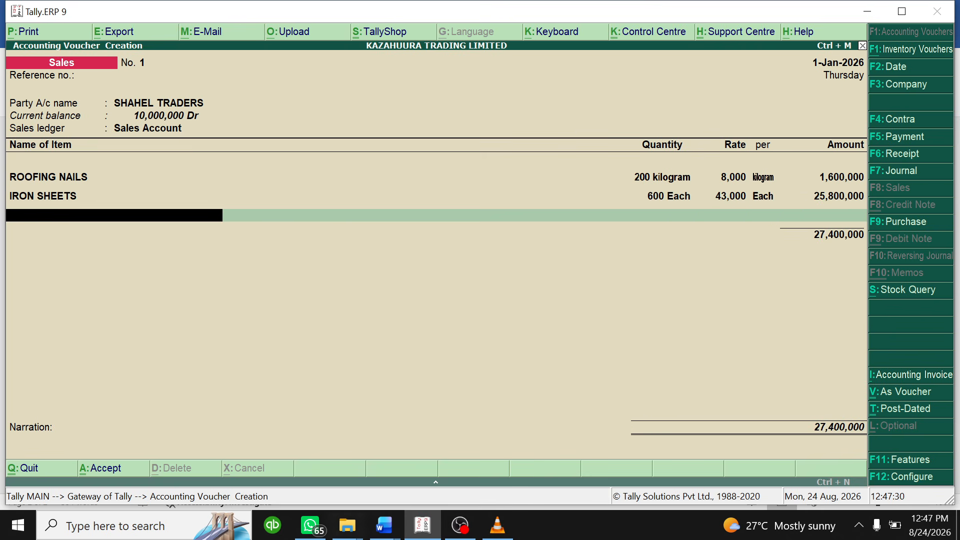
left_click(384, 524)
left_click(450, 480)
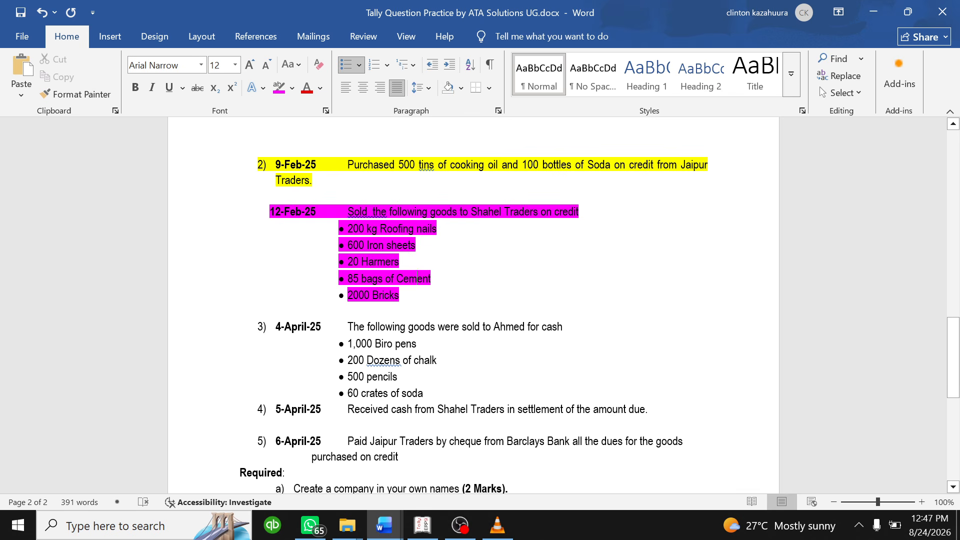
left_click(423, 525)
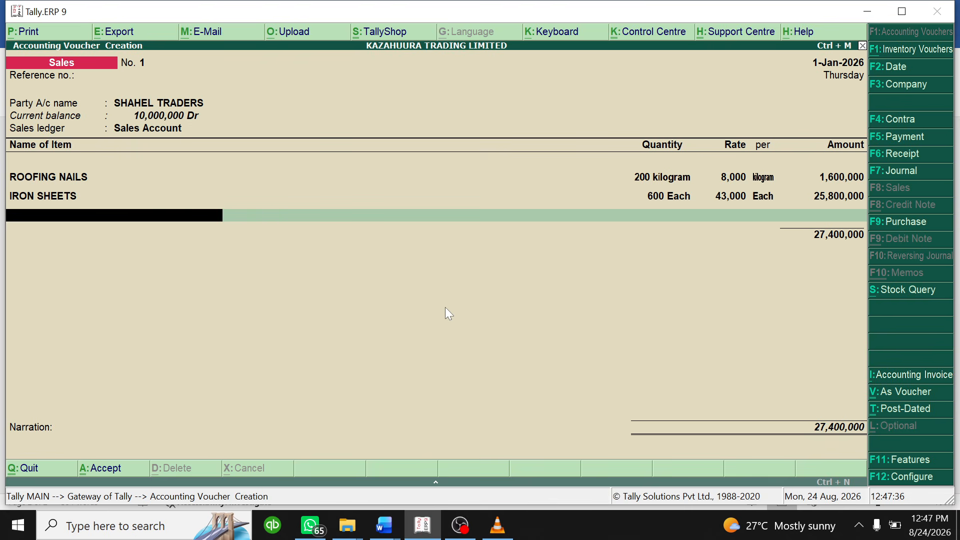
- Fix the mistyped item name and add 85 bags of cement at 85,000
type("ha")
key("BackSpace")
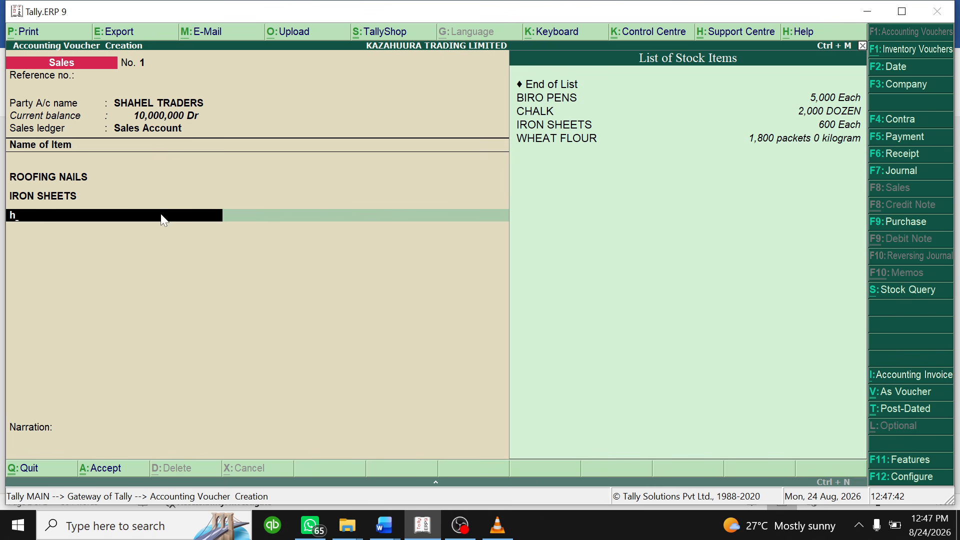
key("BackSpace")
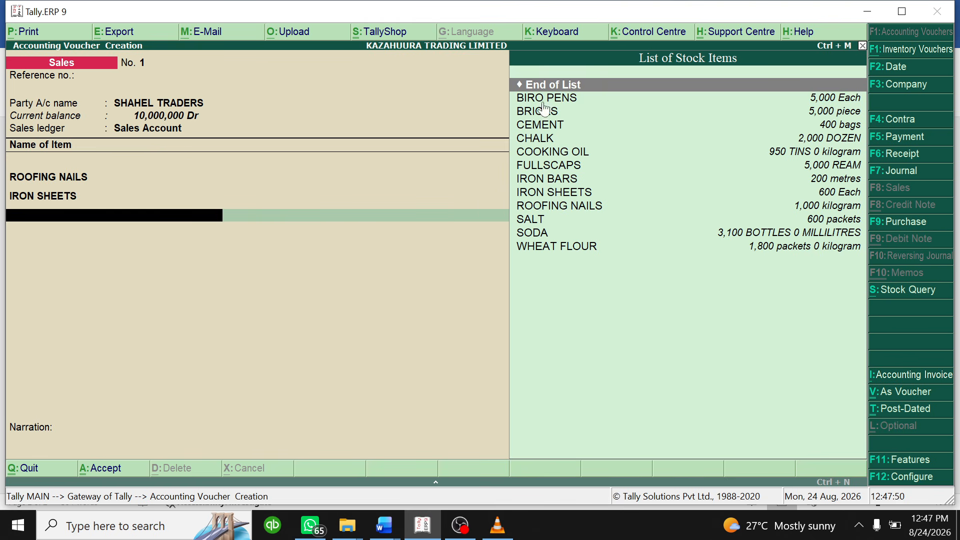
left_click(389, 528)
left_click(402, 443)
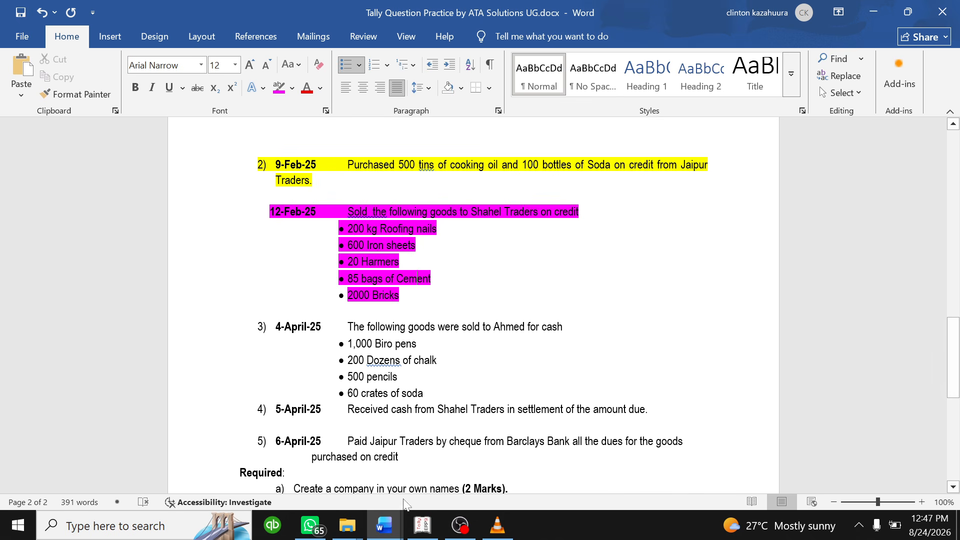
left_click(423, 525)
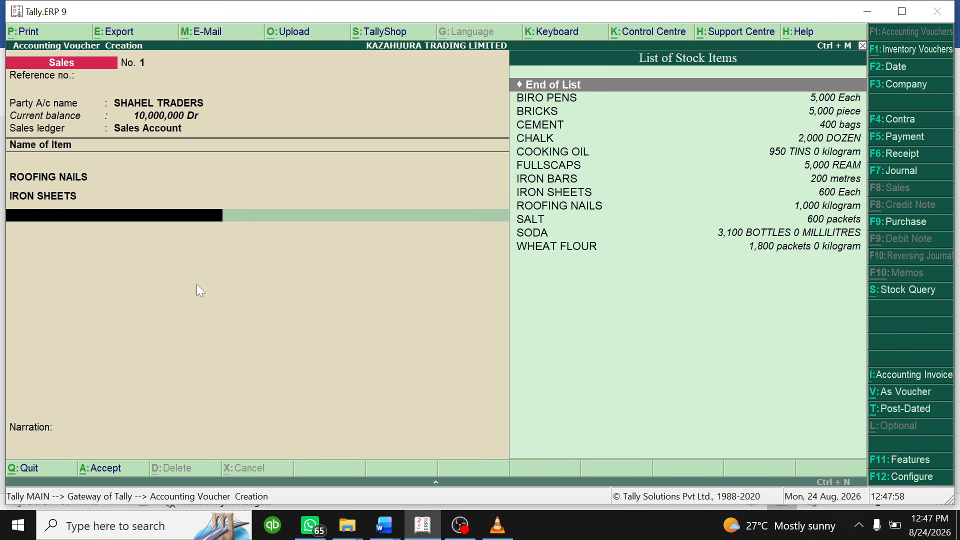
type("ce")
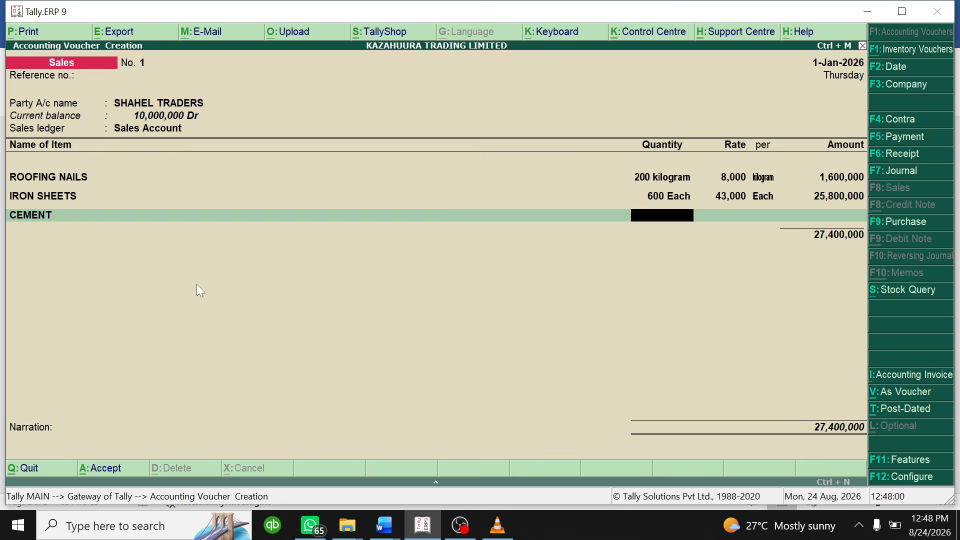
left_click(384, 525)
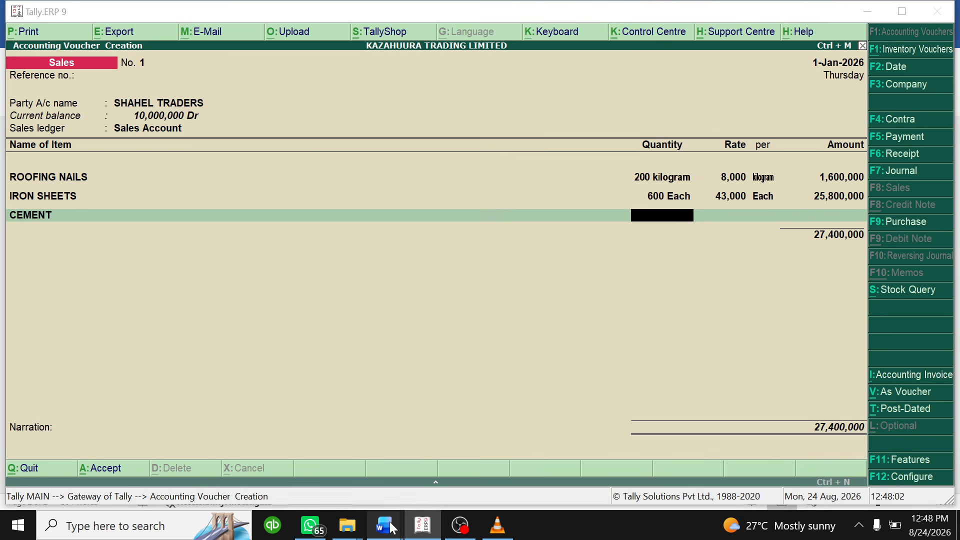
left_click(440, 478)
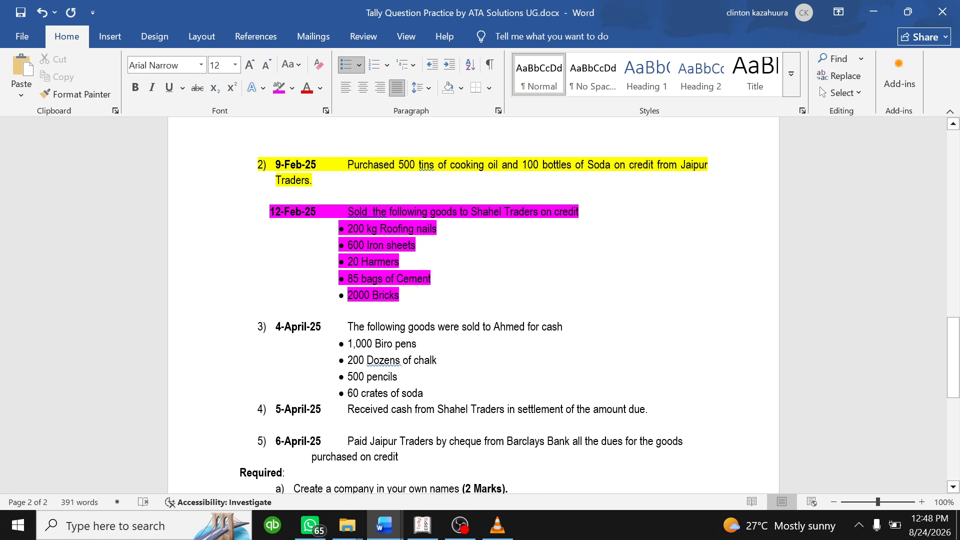
left_click(423, 525)
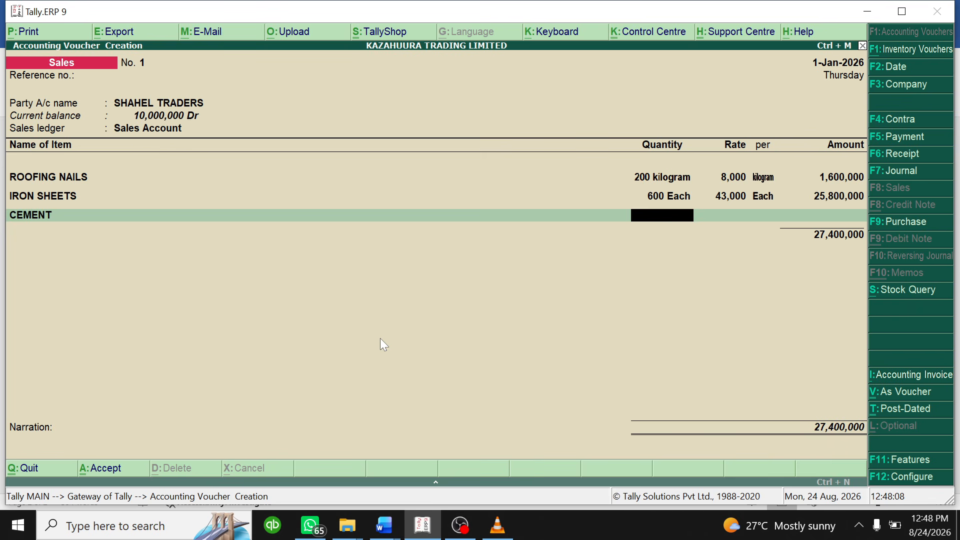
type("85")
key("Return")
key("Return")
key("Return")
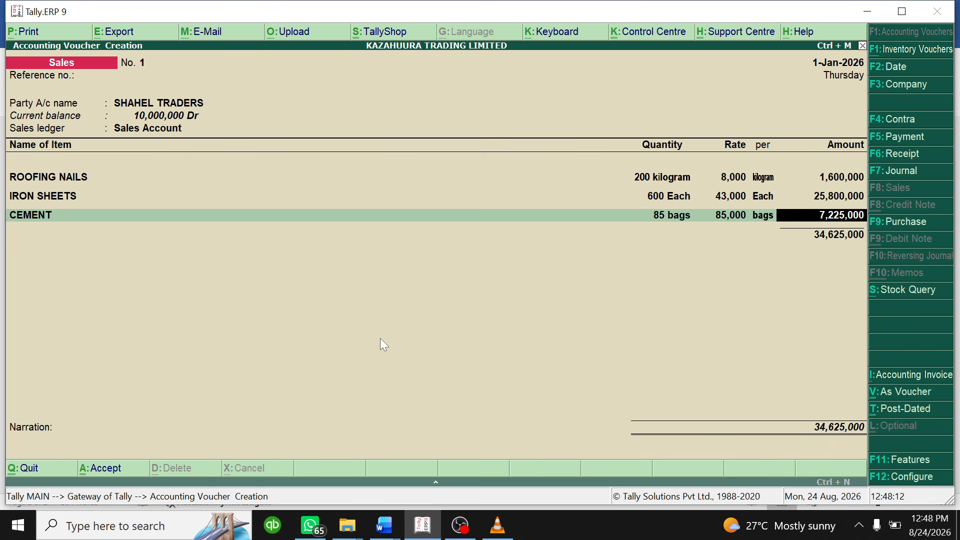
key("Return")
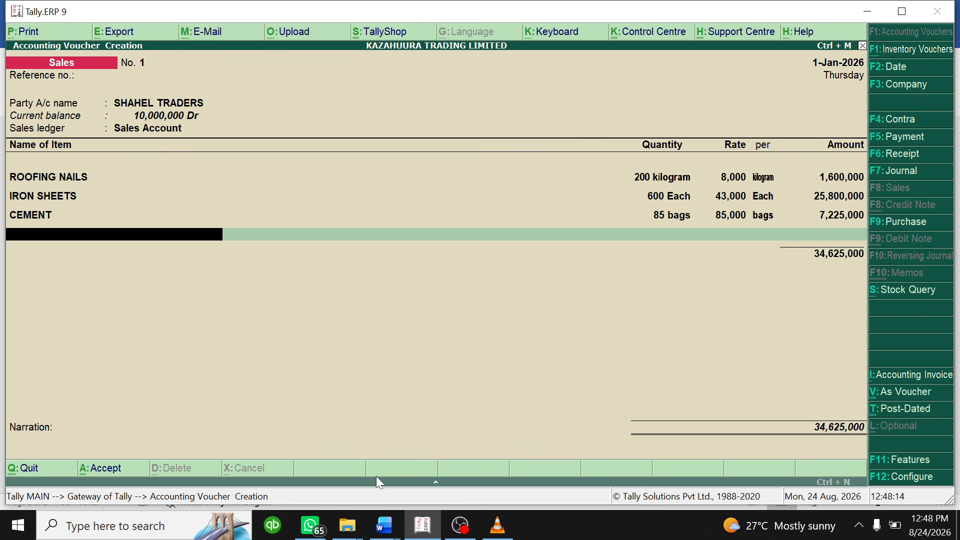
- Add 2,000 BRICKS at 800 each, bringing the total to 36,225,000
mouse_move(384, 525)
left_click(460, 450)
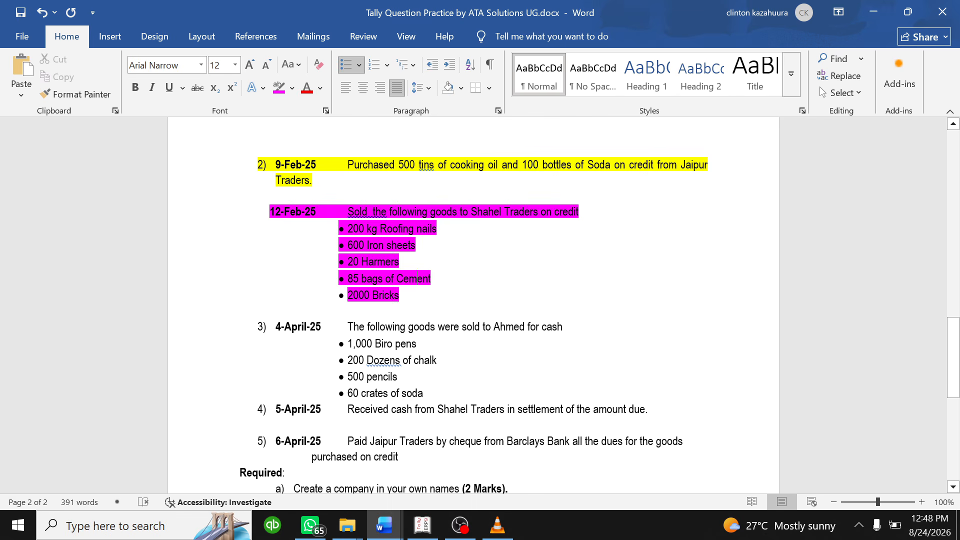
left_click(422, 525)
type("Br")
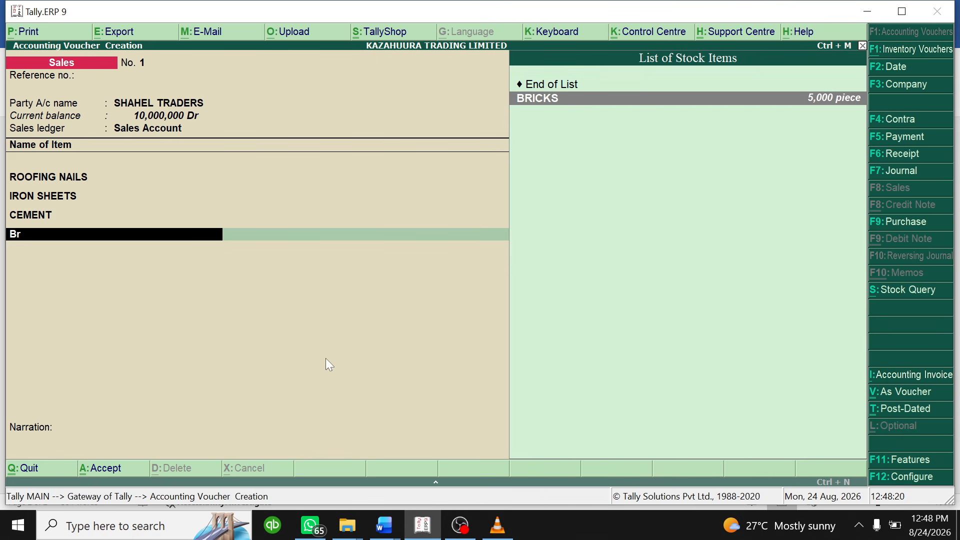
key("Return")
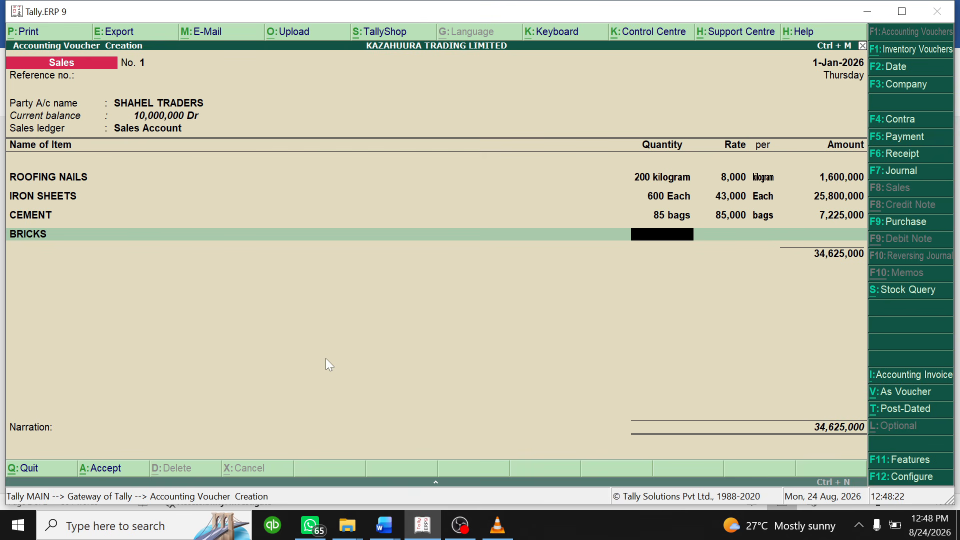
mouse_move(384, 525)
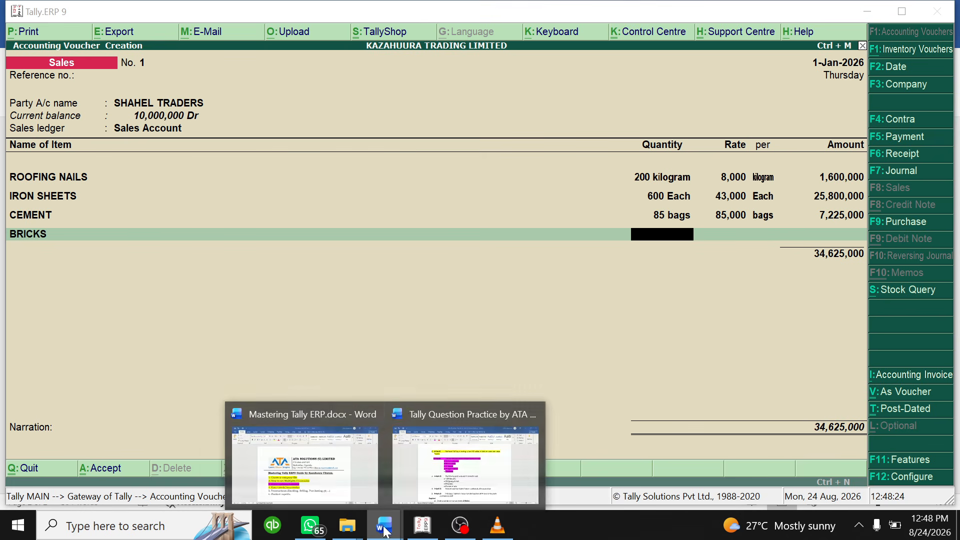
left_click(452, 465)
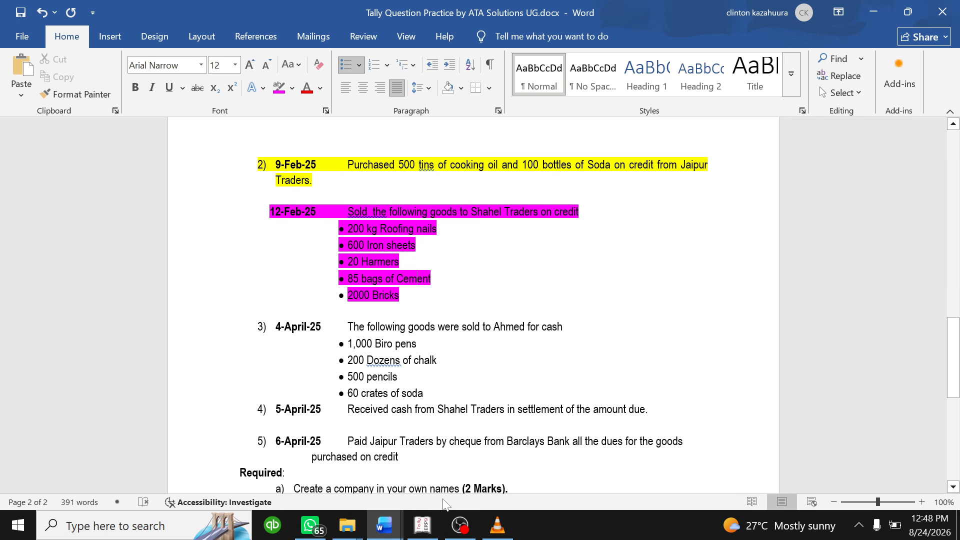
left_click(422, 524)
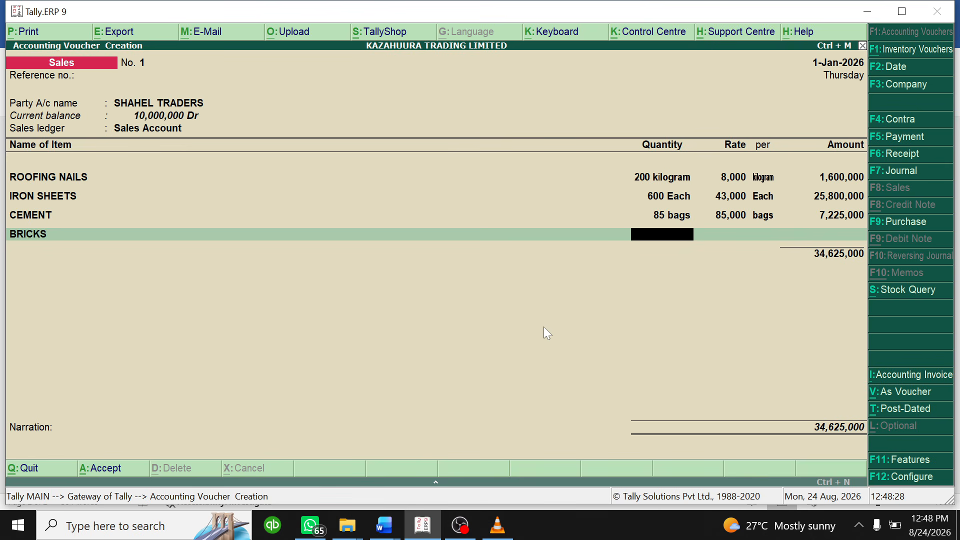
type("2000")
key("Return")
key("Return")
key("Return")
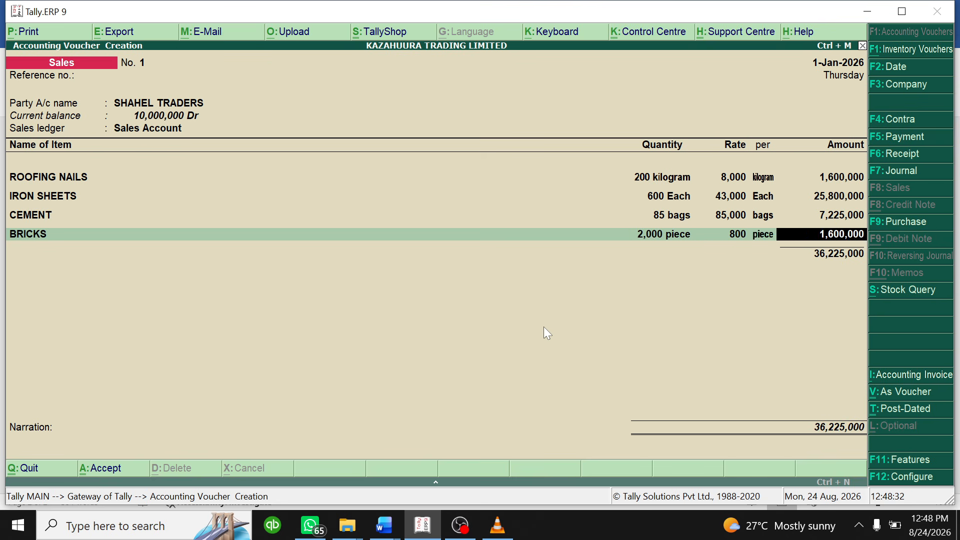
key("Return")
key("Return")
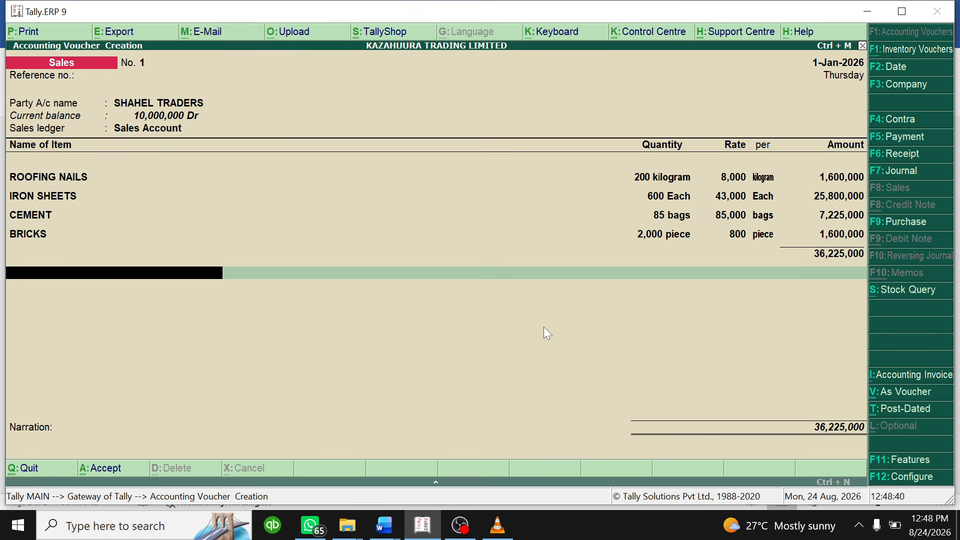
- Add the VAT ledger at 18% (6,520,500), raising the total to 42,745,500
type("Va")
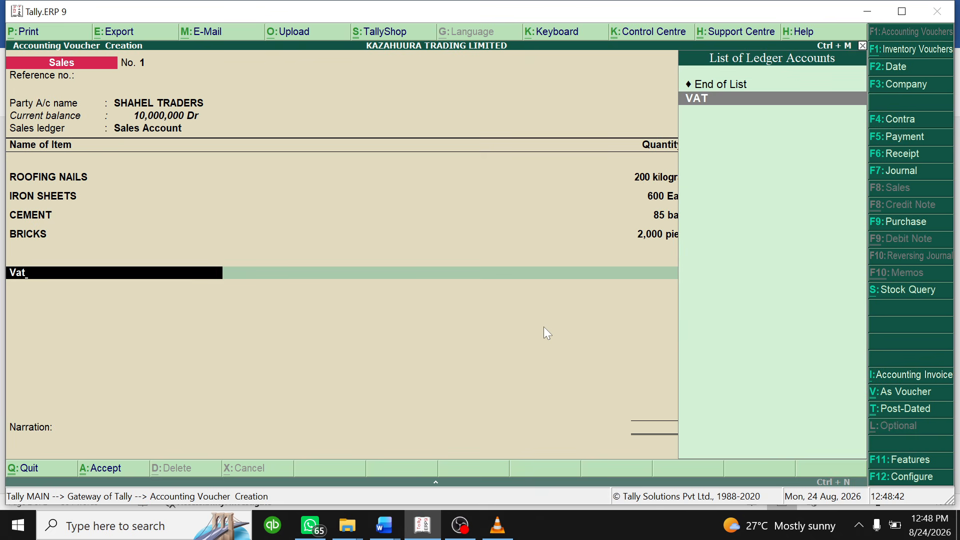
type("t")
key("Return")
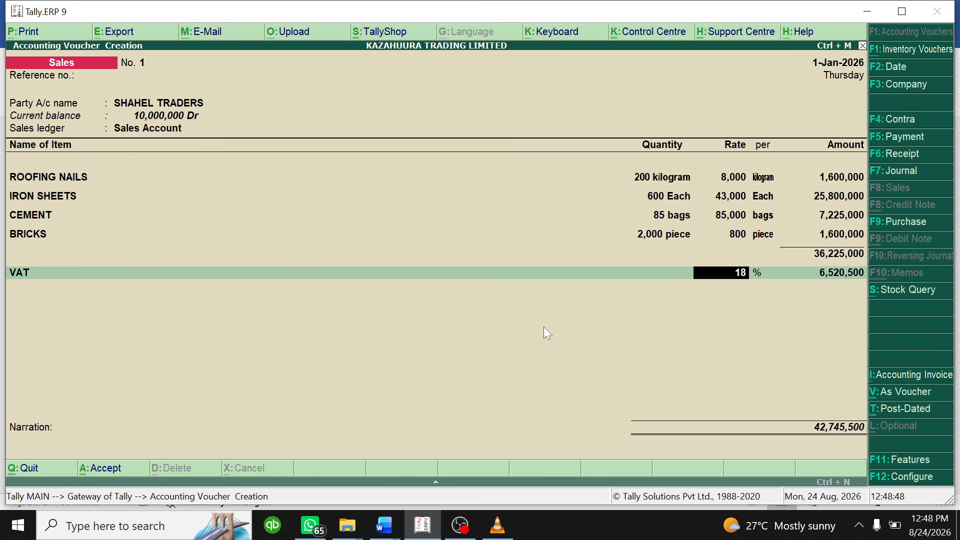
key("Return")
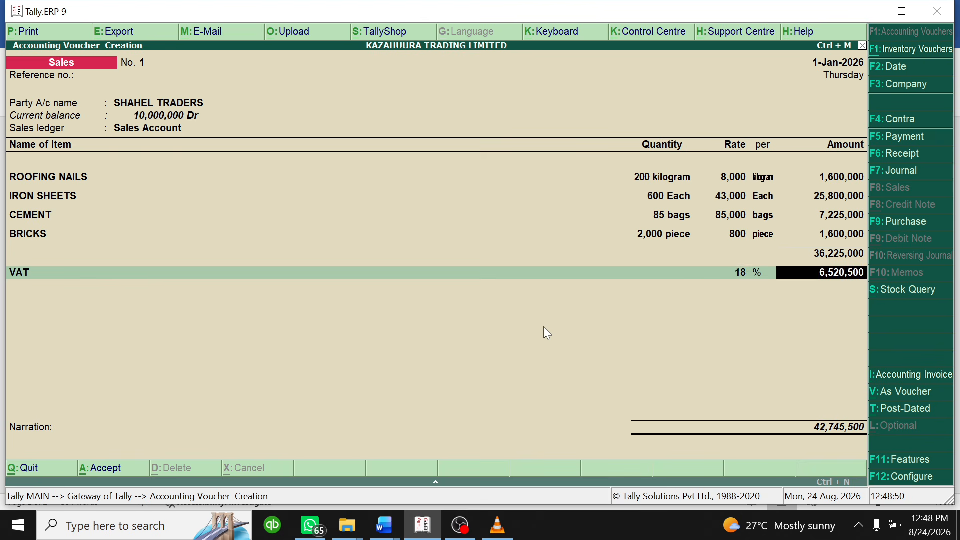
key("Return")
key("Return")
key("Return")
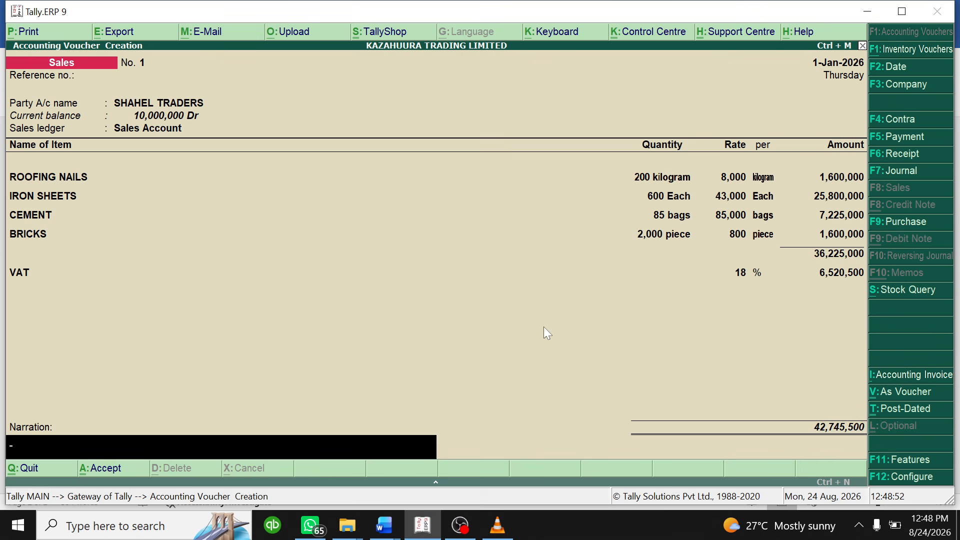
key("Return")
key("Return")
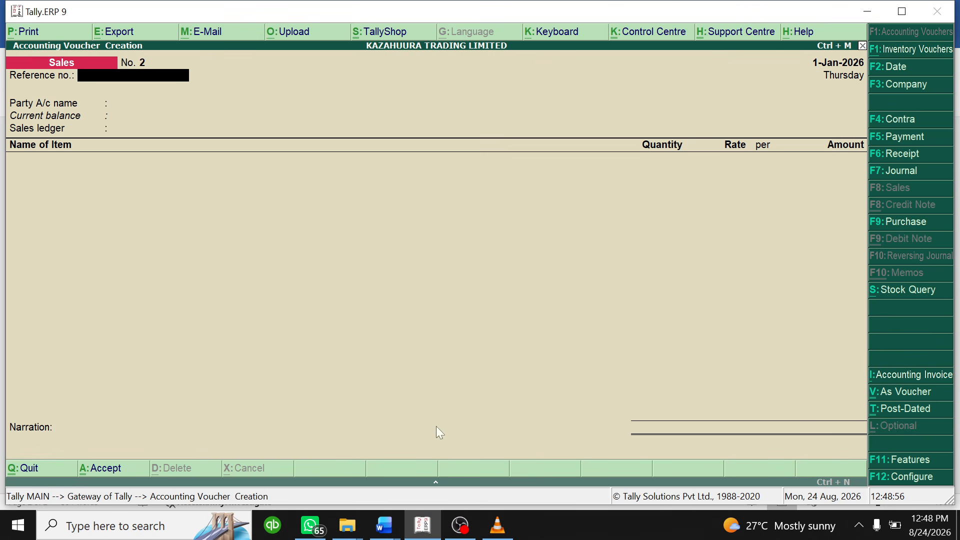
left_click(384, 525)
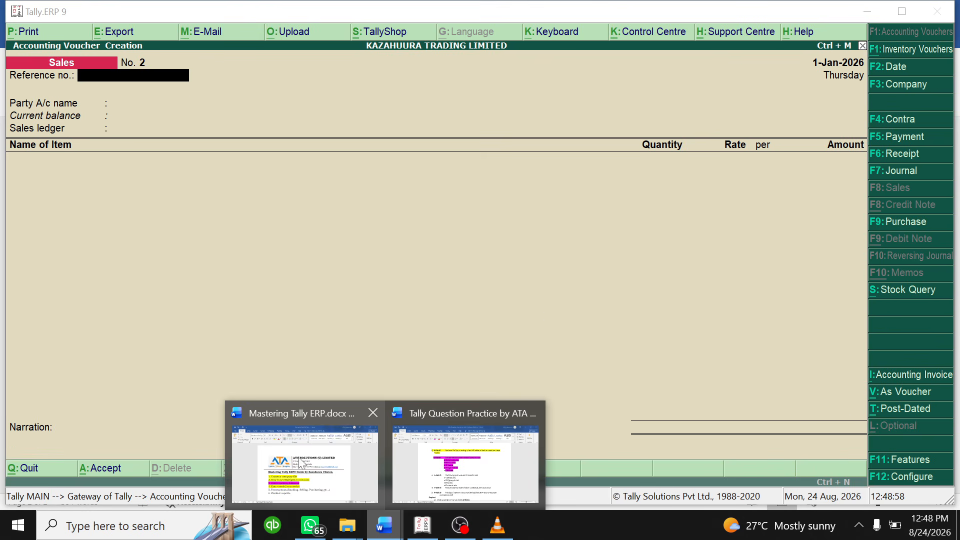
left_click(450, 464)
scroll(475, 300, "down", 3)
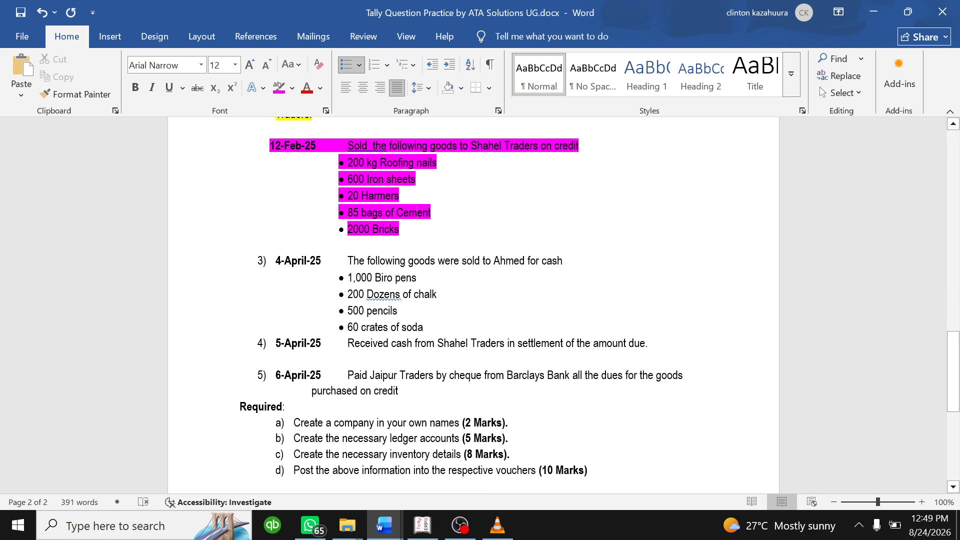
scroll(475, 300, "down", 2)
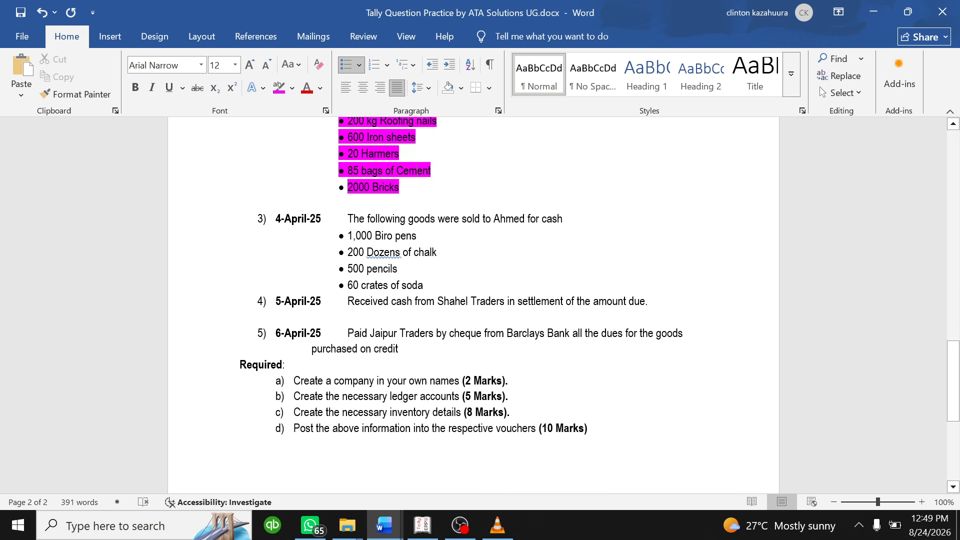
left_click_drag(276, 218, 460, 286)
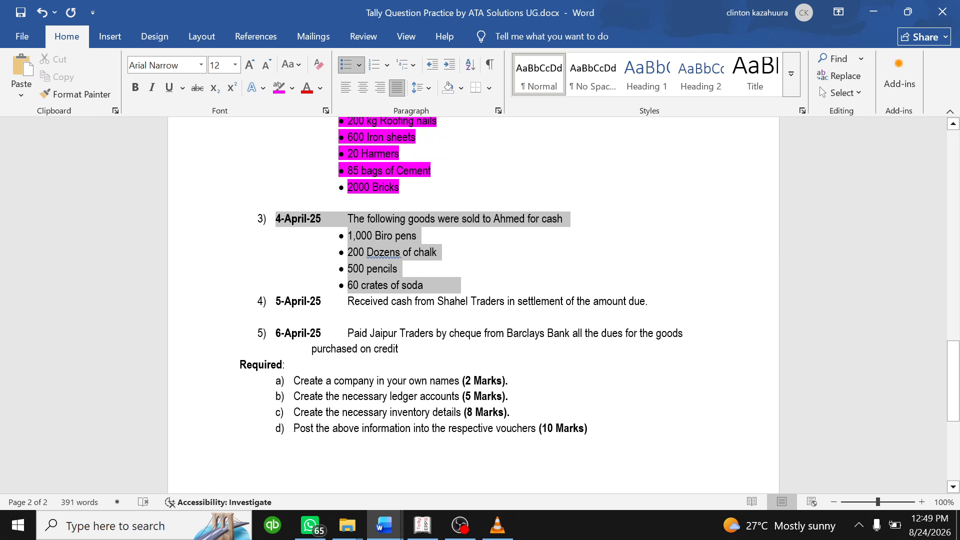
left_click(392, 258)
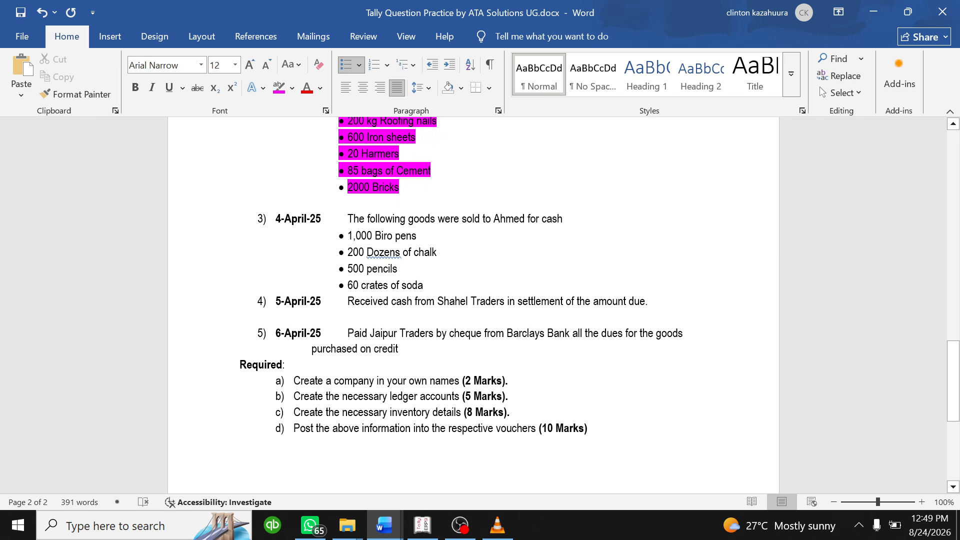
left_click_drag(275, 218, 402, 270)
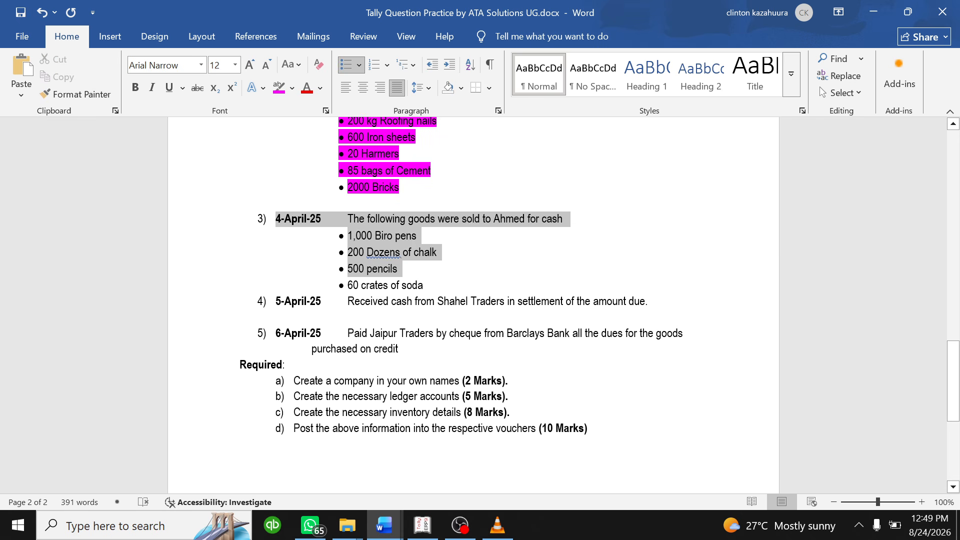
left_click(413, 525)
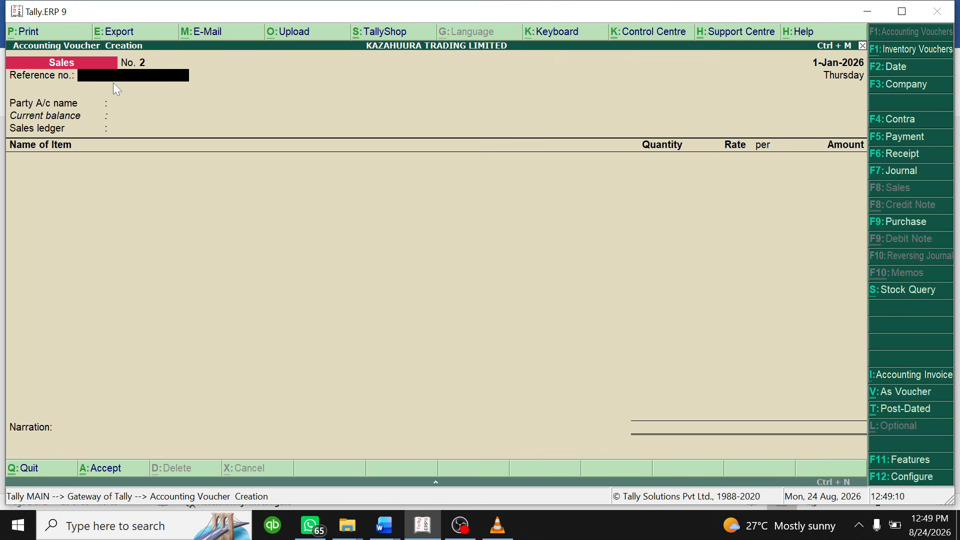
- Pick Ahmed as party, skip the Party Details, and choose Sales Account ledger
key("Return")
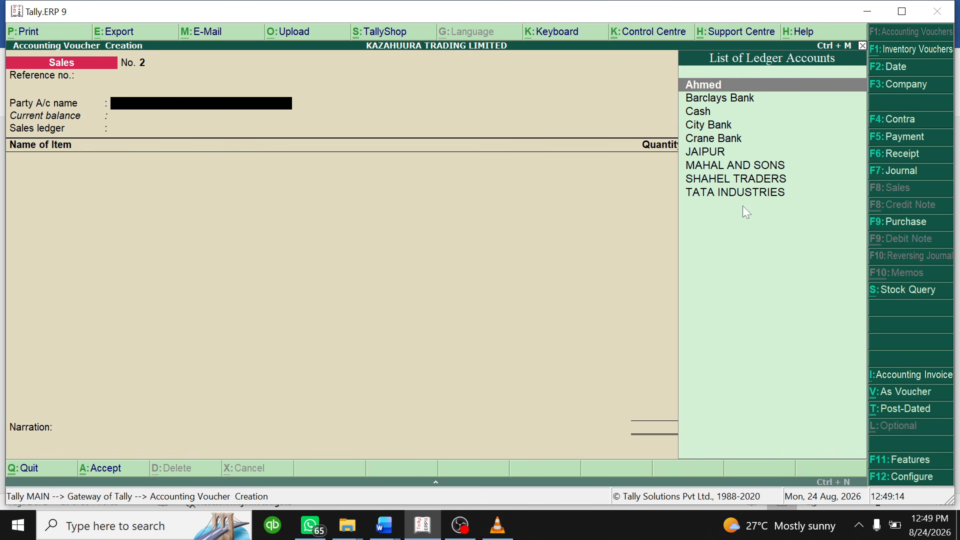
left_click(716, 83)
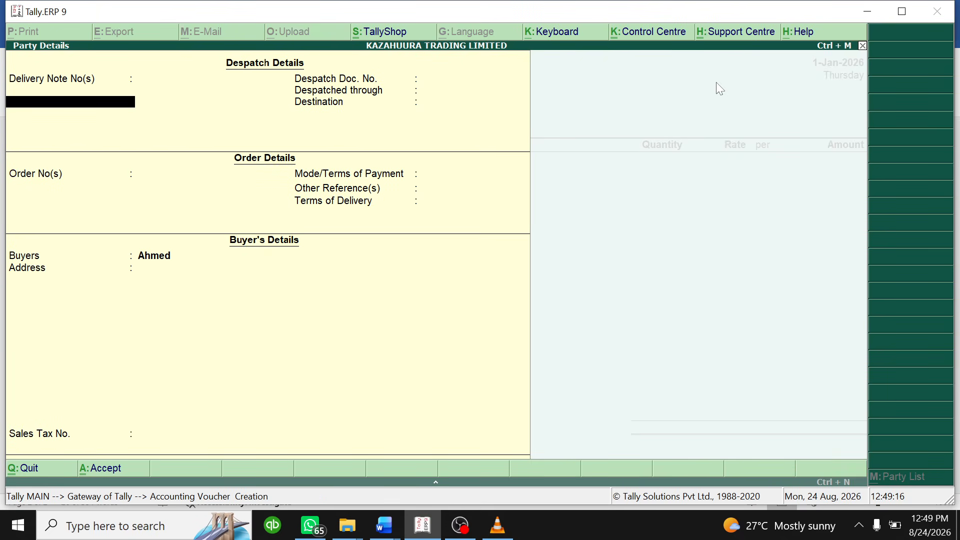
key("Return")
key("Return")
key("Return")
key("Return")
key("Return")
key("Return")
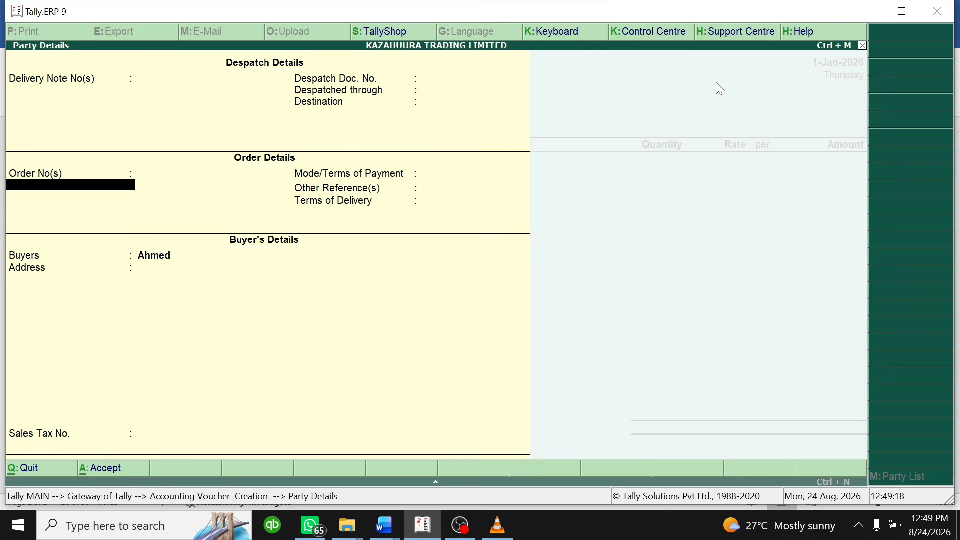
key("Return")
key("Return")
key("Return")
key("Return")
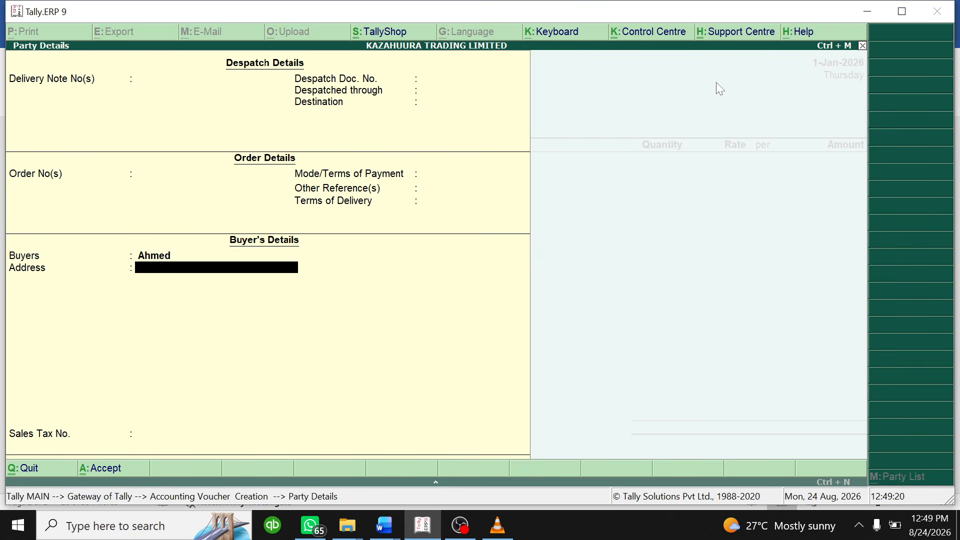
key("Return")
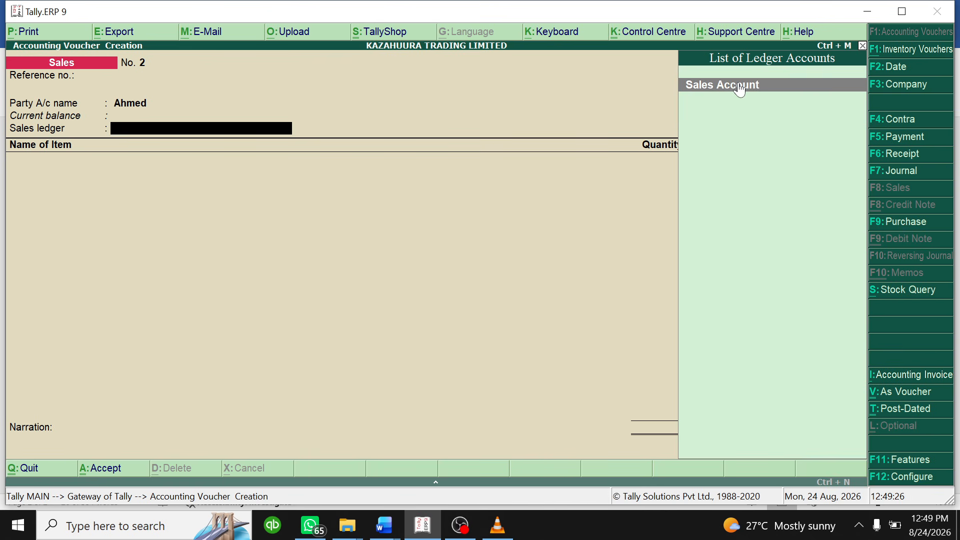
left_click(740, 86)
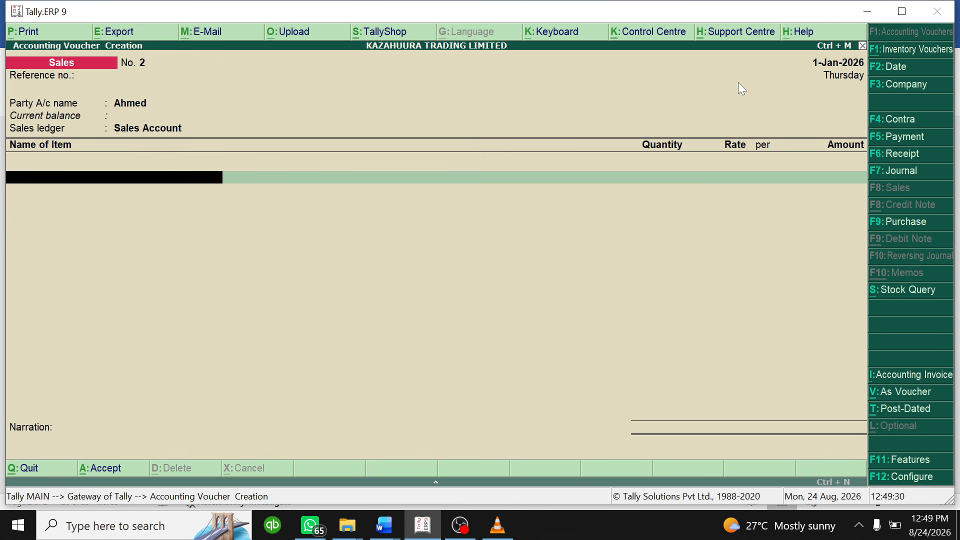
left_click(391, 518)
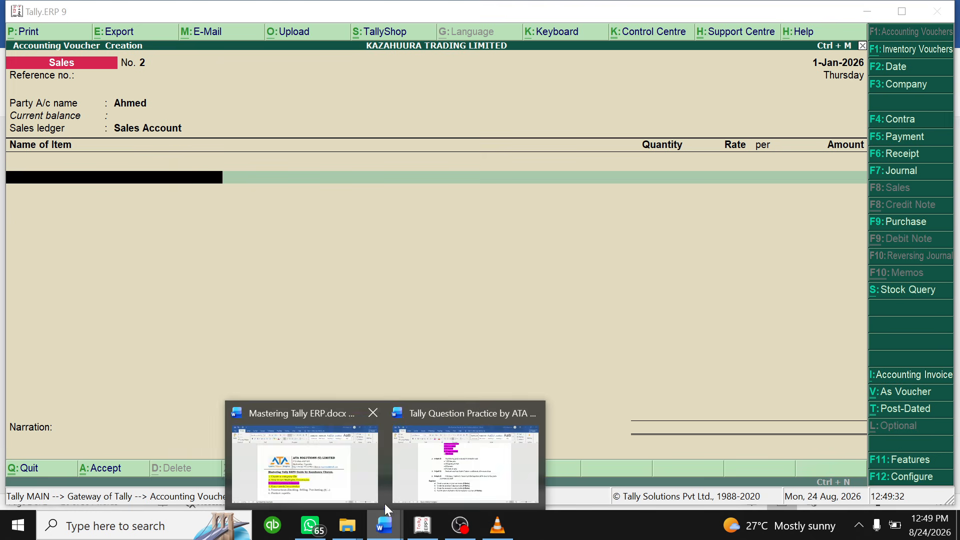
- Add 1,000 BIRO PENS at 800 each, an 800,000 line, to Ahmed's voucher
left_click(457, 464)
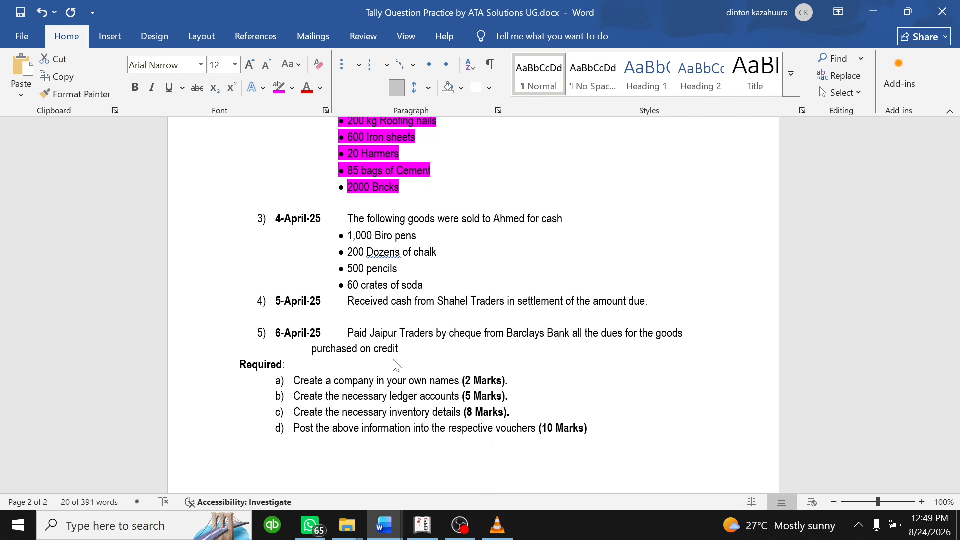
left_click(454, 272)
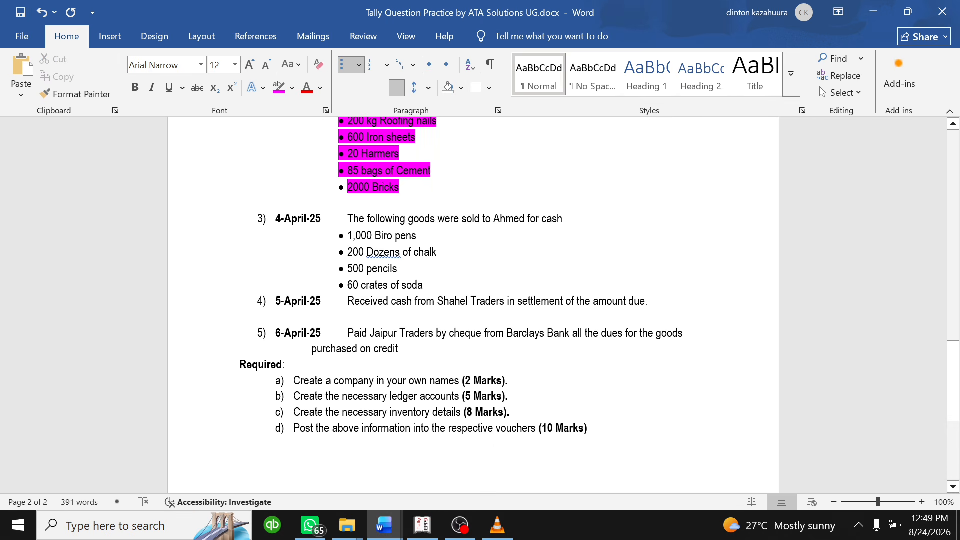
left_click(422, 524)
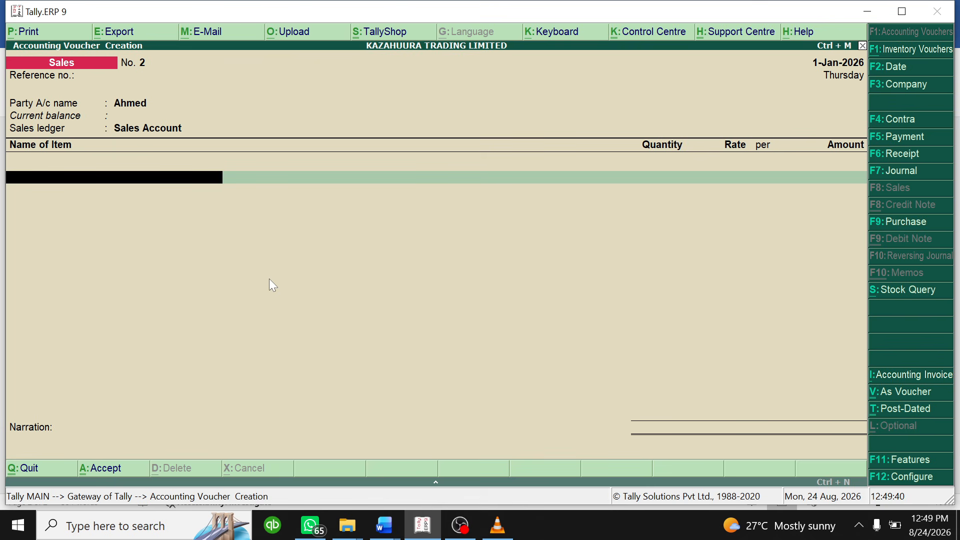
type("Bir")
key("Return")
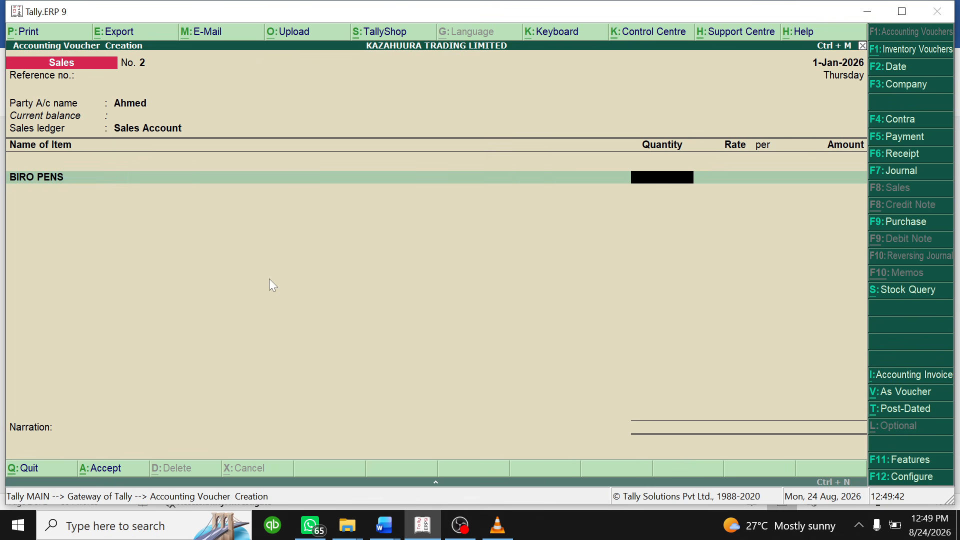
type("1000")
key("Return")
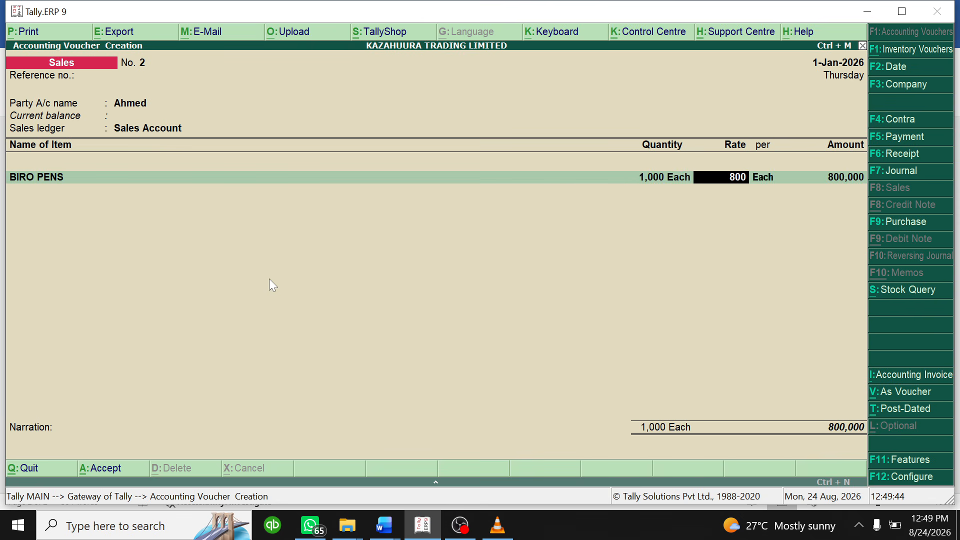
key("Return")
key("Return")
key("Return")
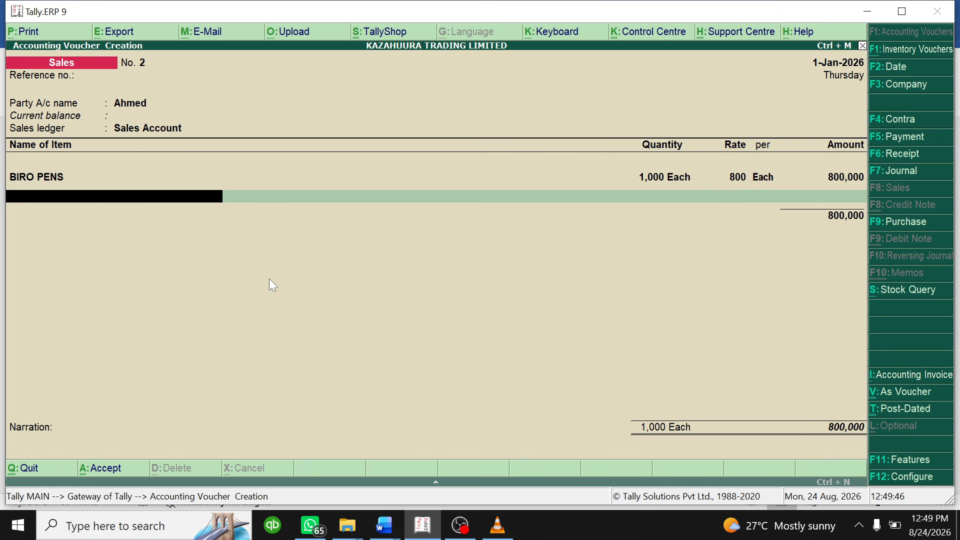
- Highlight the Ahmed cash sale in yellow in the Word question document
left_click(384, 525)
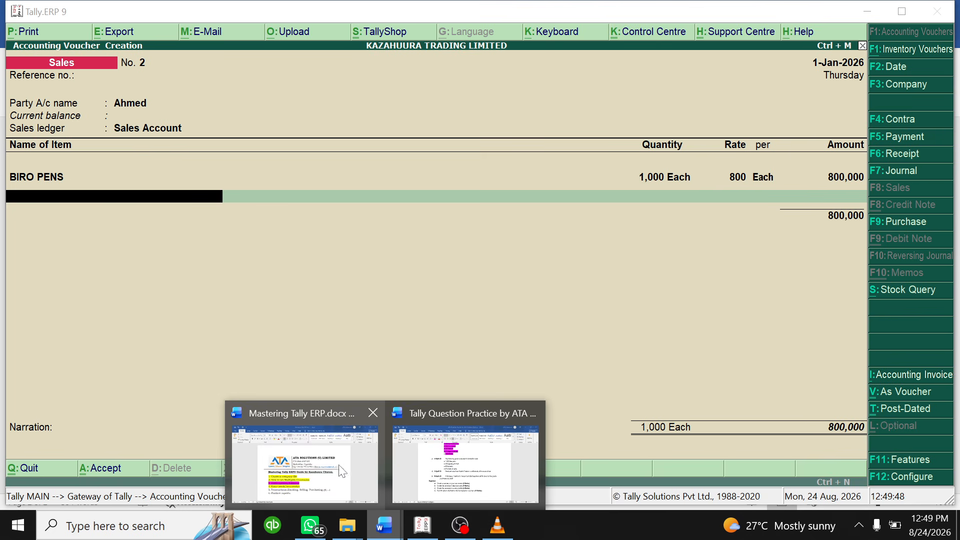
left_click(465, 462)
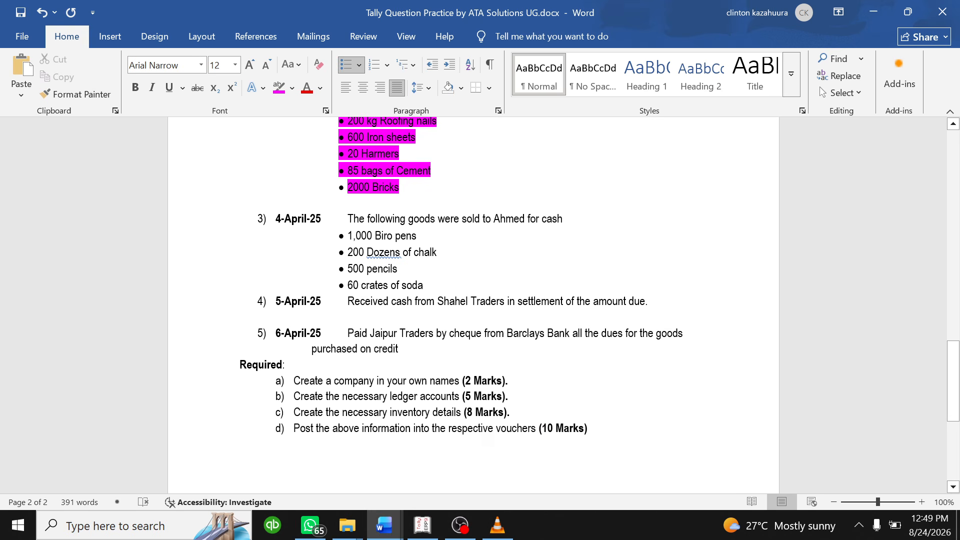
left_click_drag(459, 285, 314, 204)
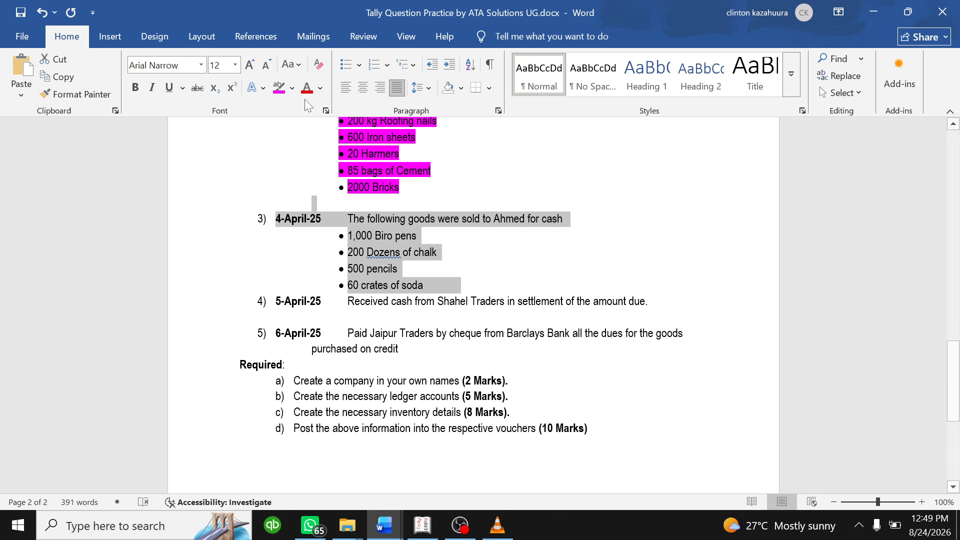
left_click(291, 89)
left_click(283, 134)
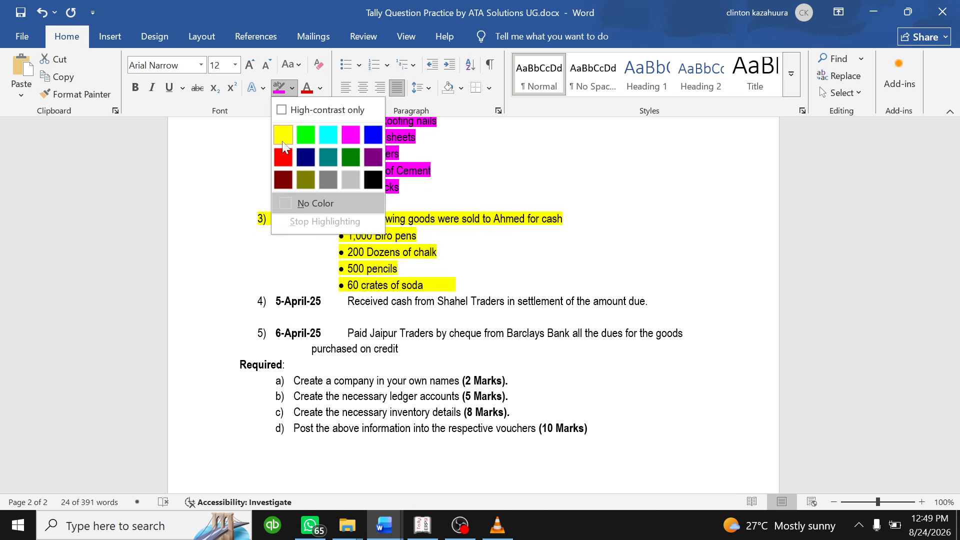
left_click(408, 252)
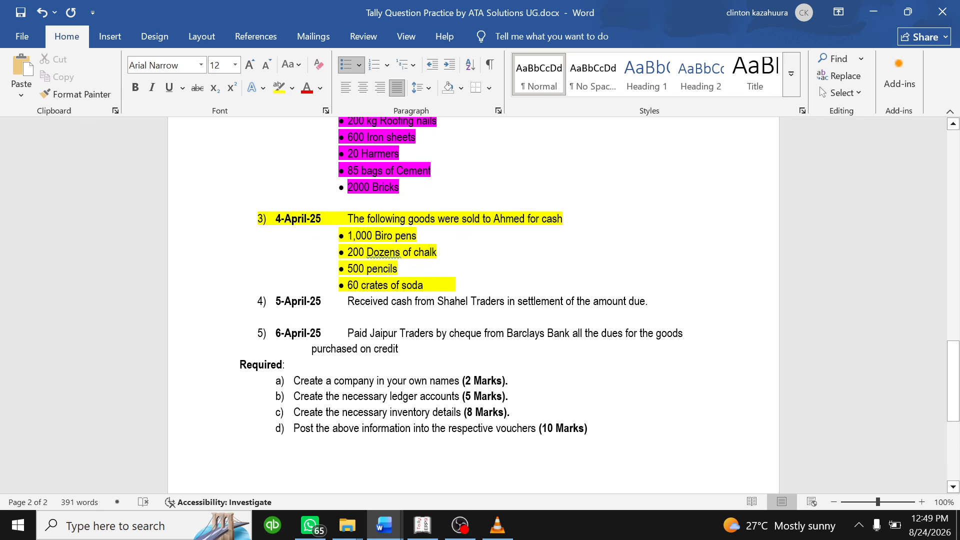
left_click(422, 524)
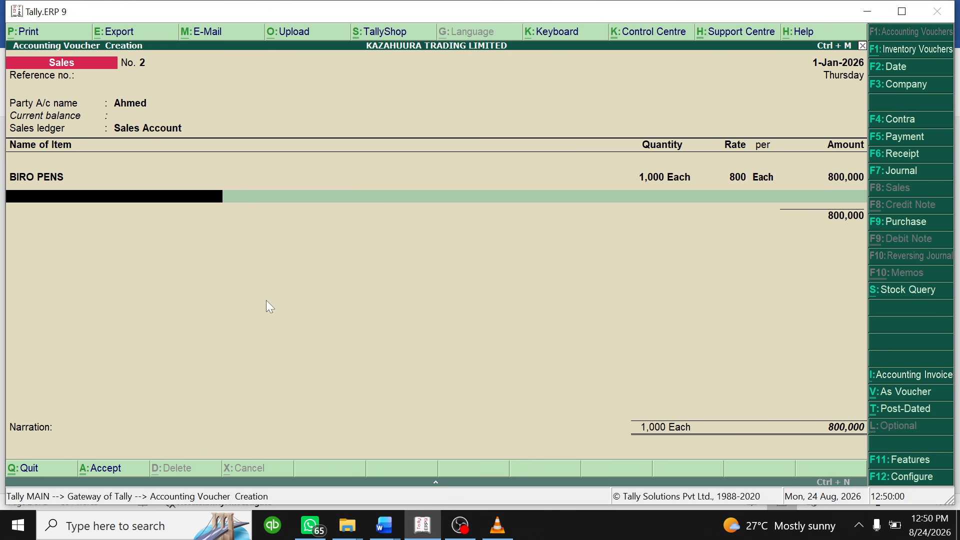
- Add CHALK as the next item with a quantity of 200 dozen
type("ch")
key("Return")
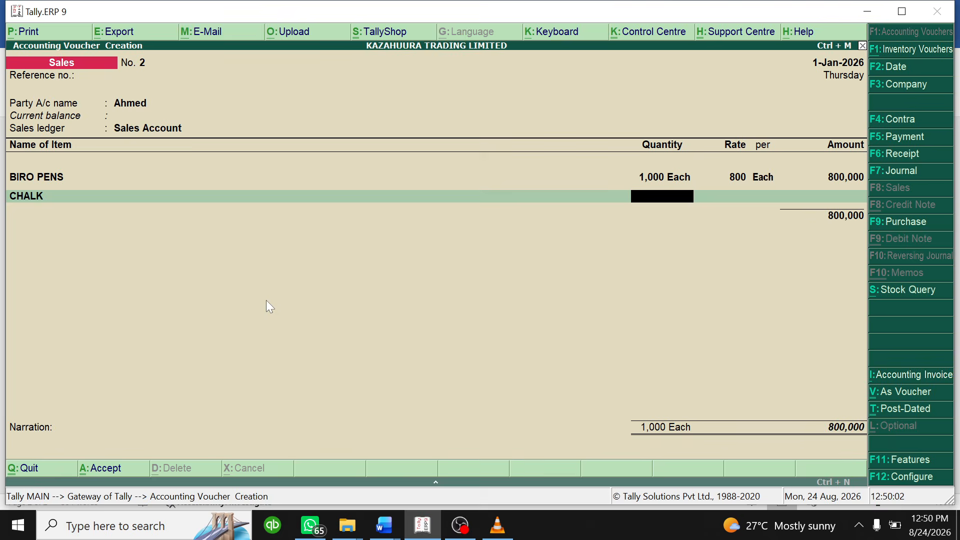
type("200")
key("Return")
key("Return")
key("Return")
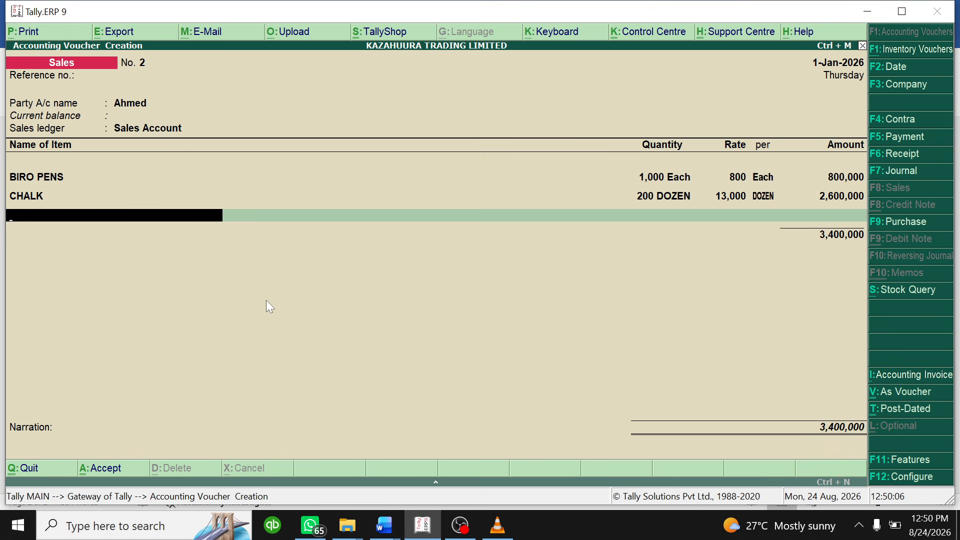
- Review the question document and discard the stray extra item entry in the voucher
left_click(384, 525)
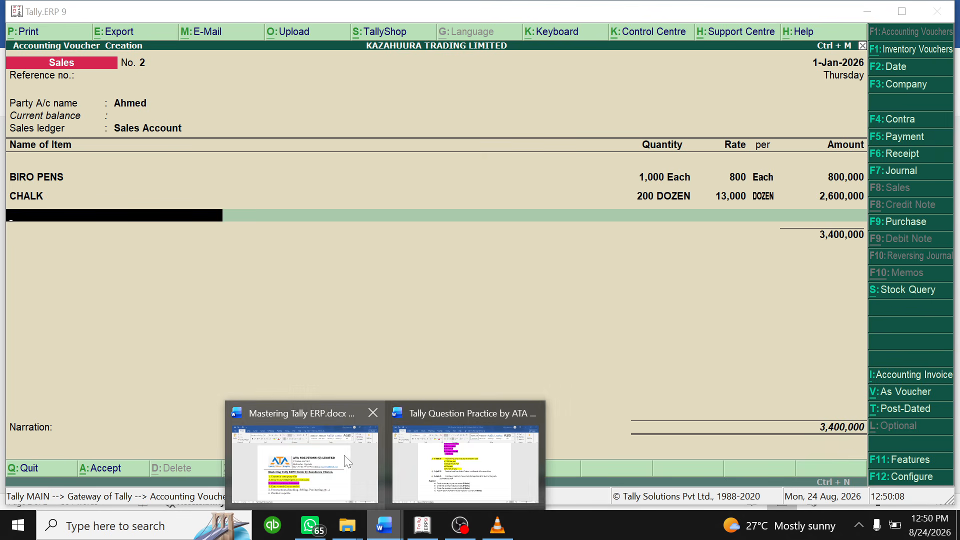
left_click(428, 470)
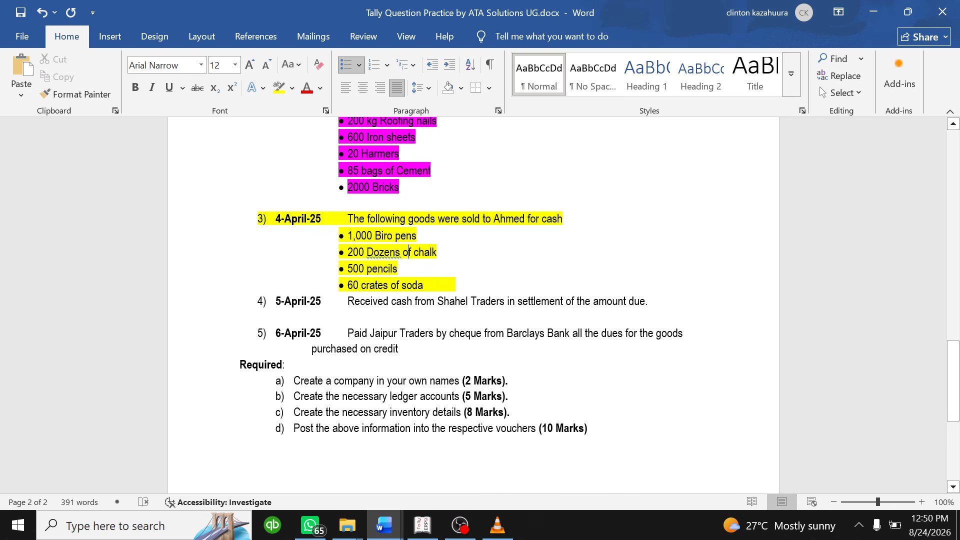
left_click(422, 524)
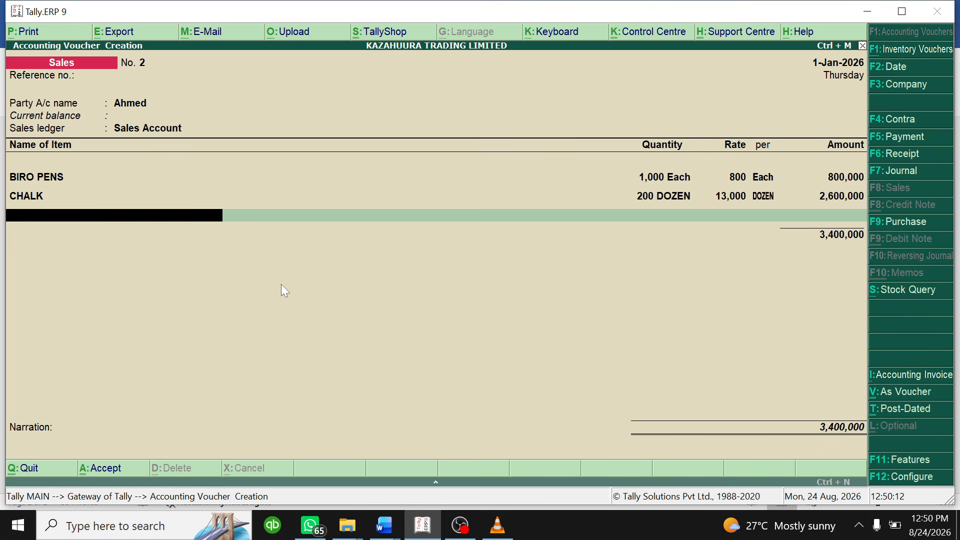
type("Pe")
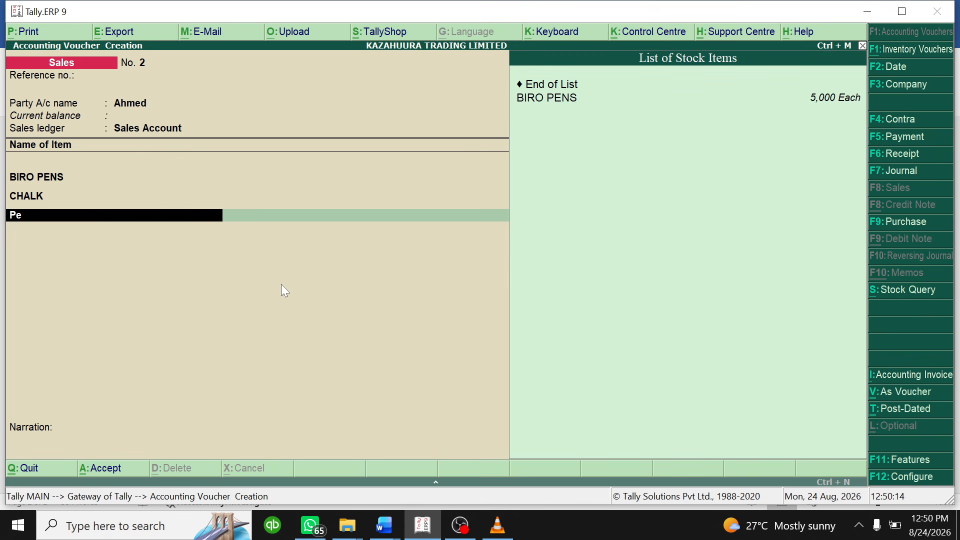
key("BackSpace")
key("BackSpace")
key("BackSpace")
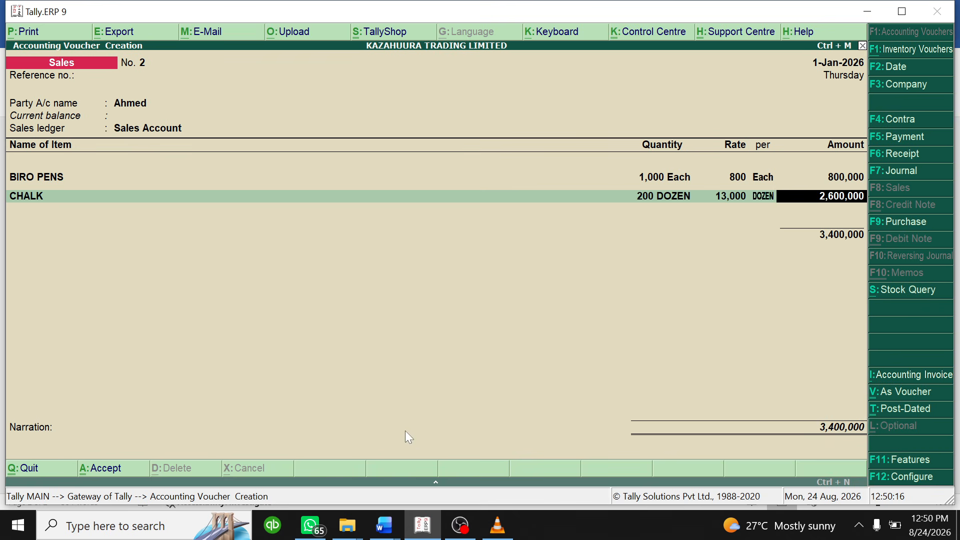
mouse_move(384, 525)
left_click(380, 463)
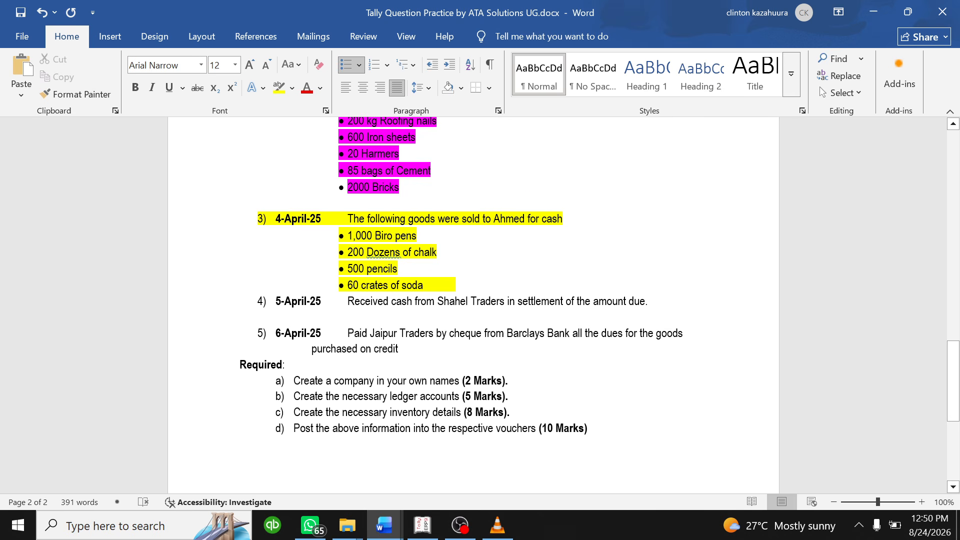
scroll(408, 216, "down", 1)
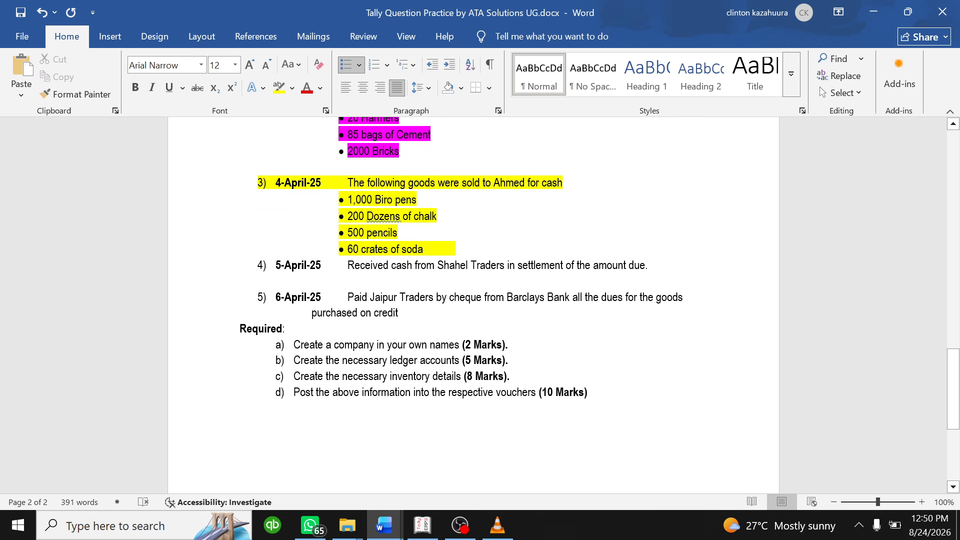
left_click(379, 463)
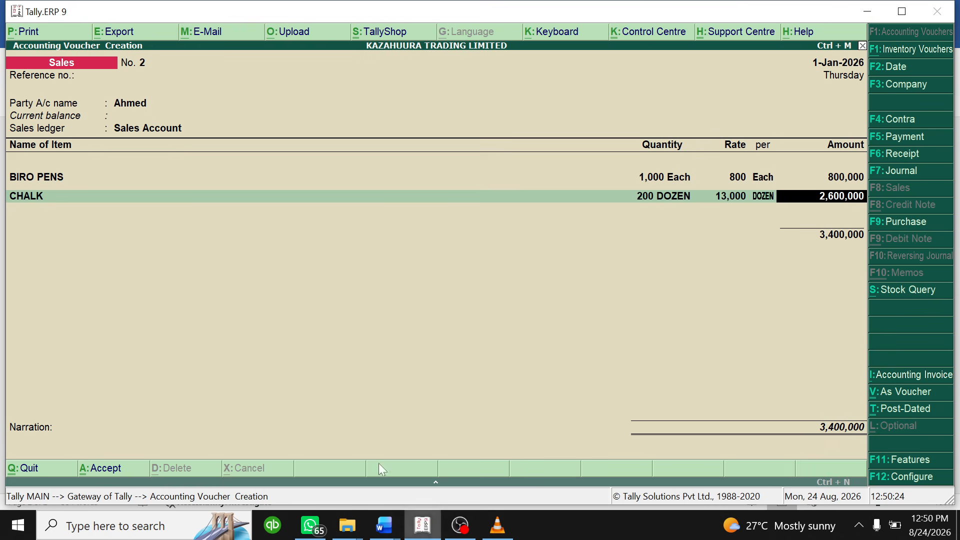
- Add 60 SODA at 1,500 as the third item, then an 18% VAT ledger line
key("Return")
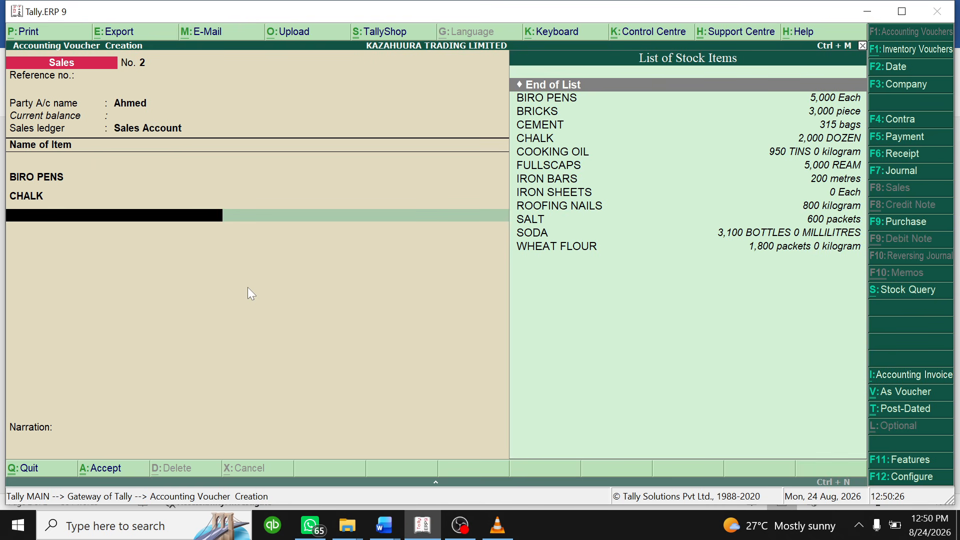
left_click(529, 235)
left_click(525, 239)
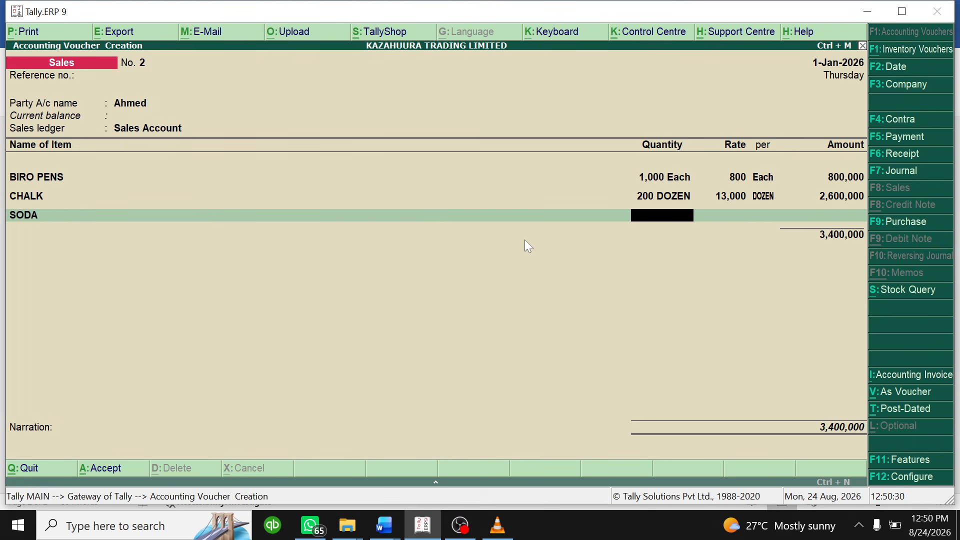
mouse_move(388, 514)
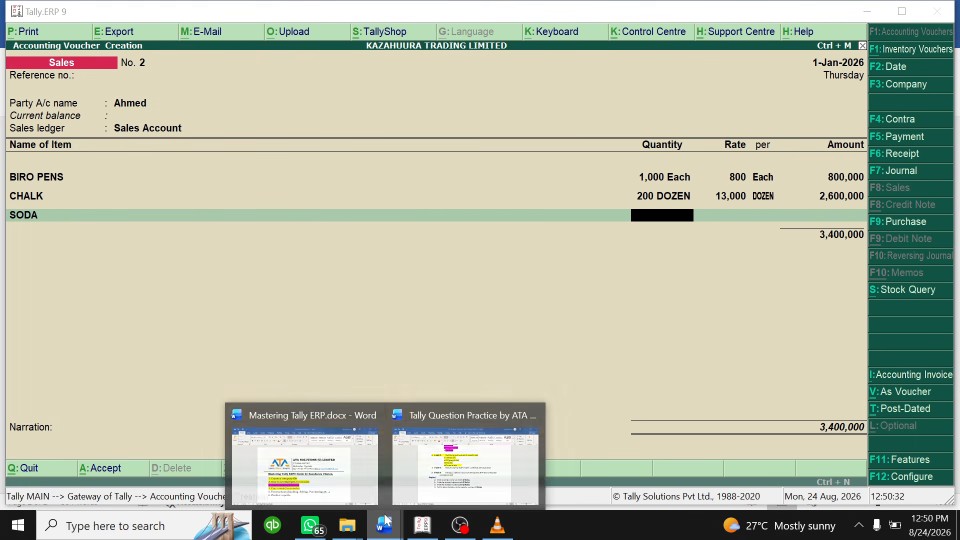
left_click(465, 460)
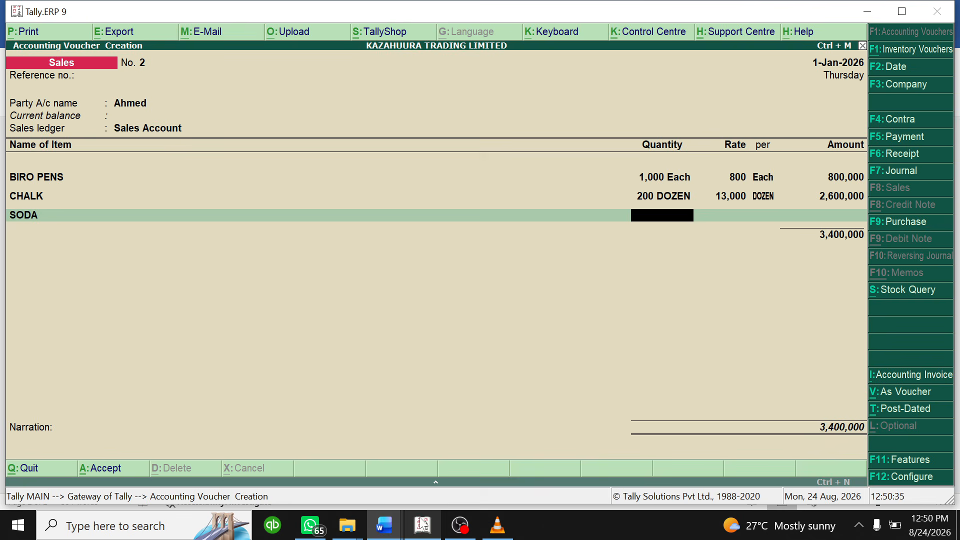
left_click(423, 525)
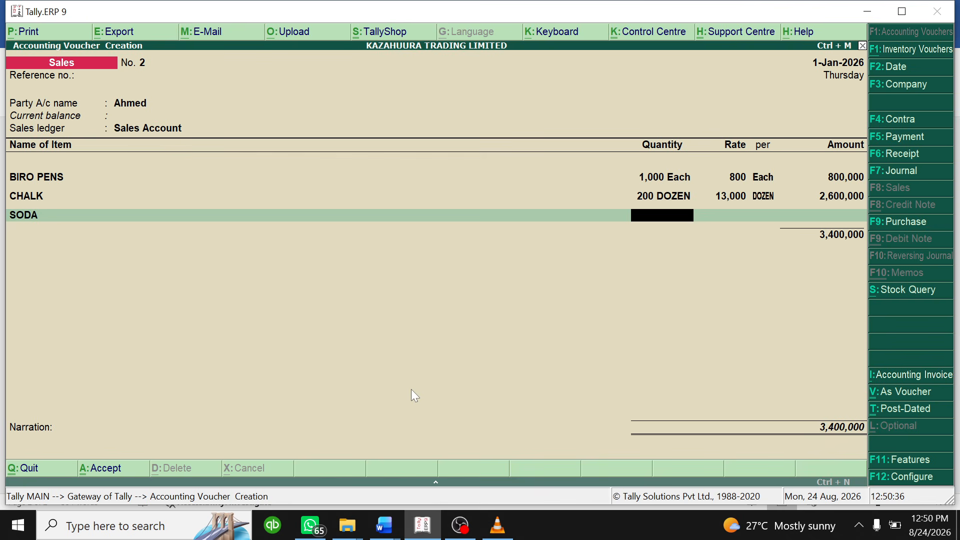
type("60")
key("Return")
key("Return")
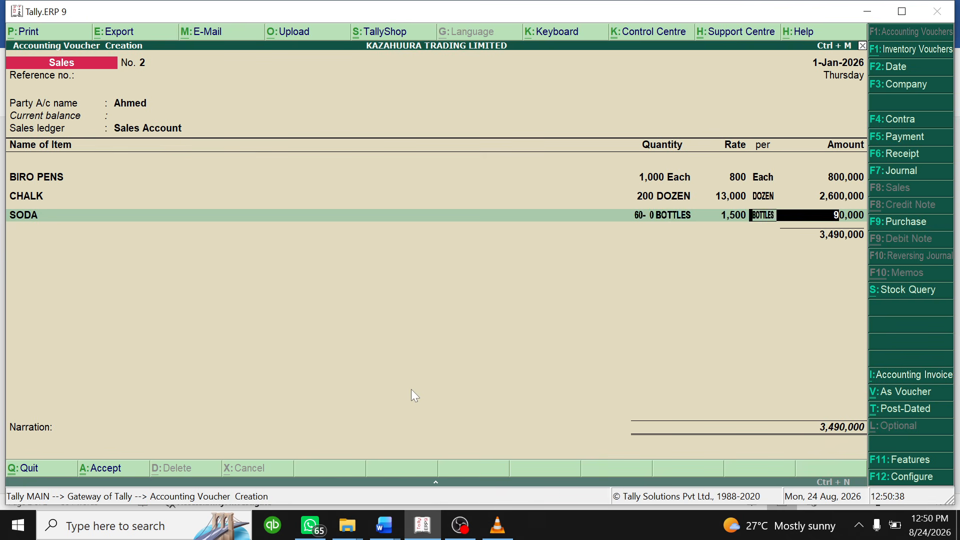
key("Return")
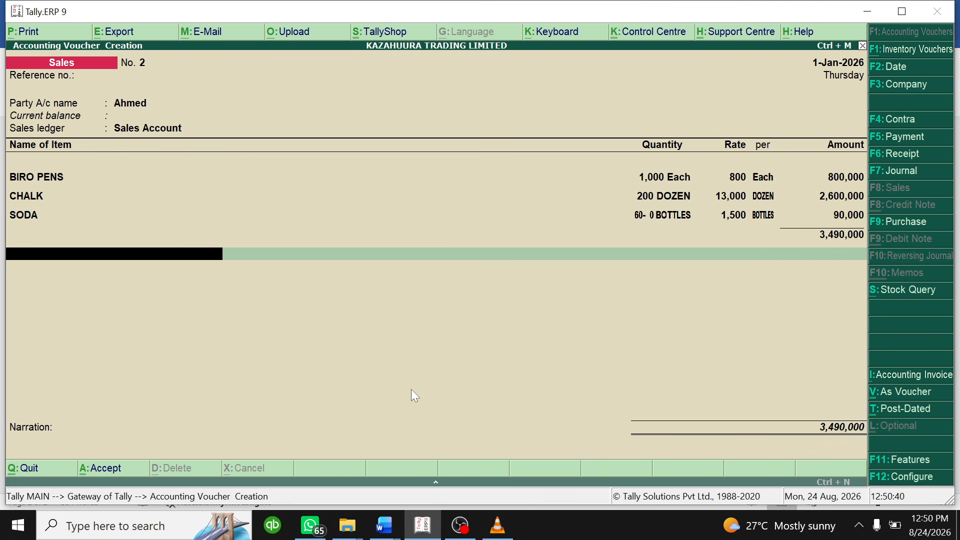
type("Vat")
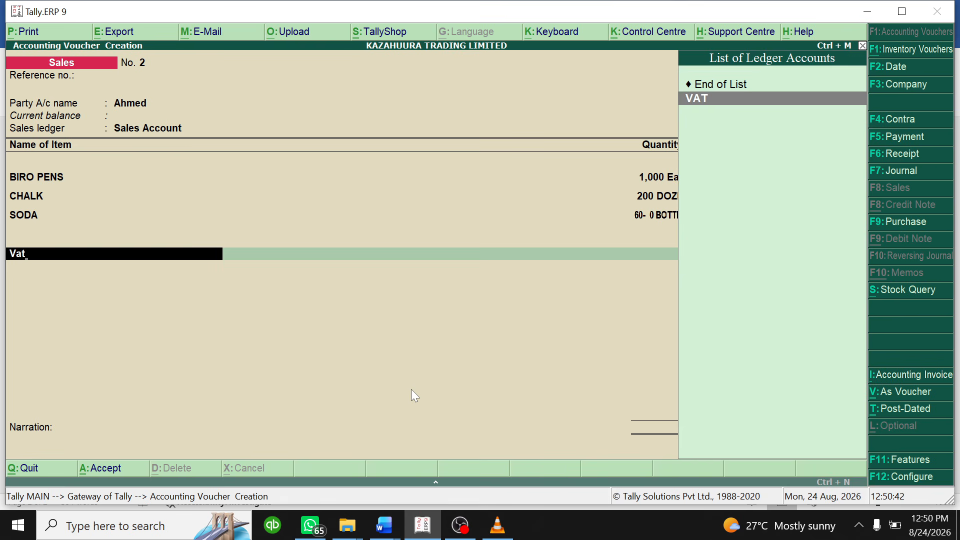
key("Return")
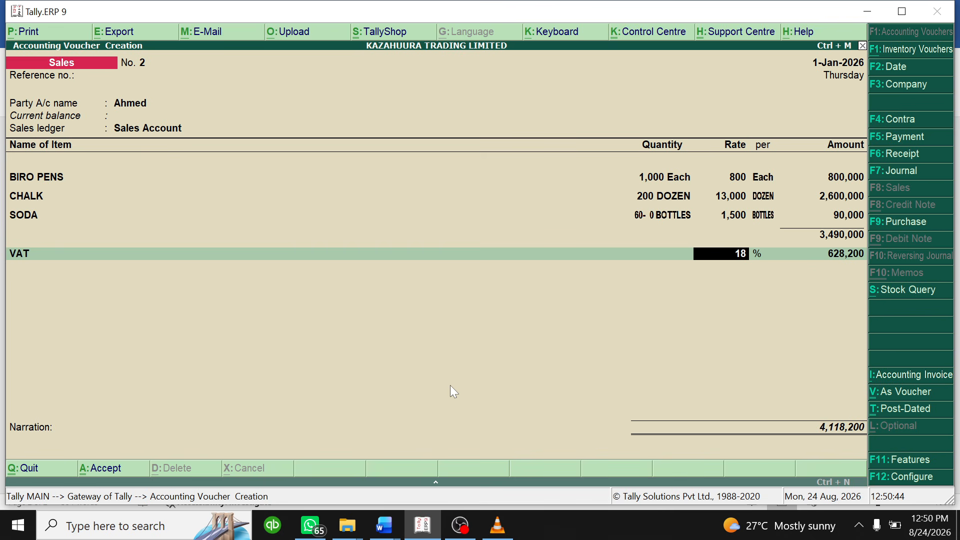